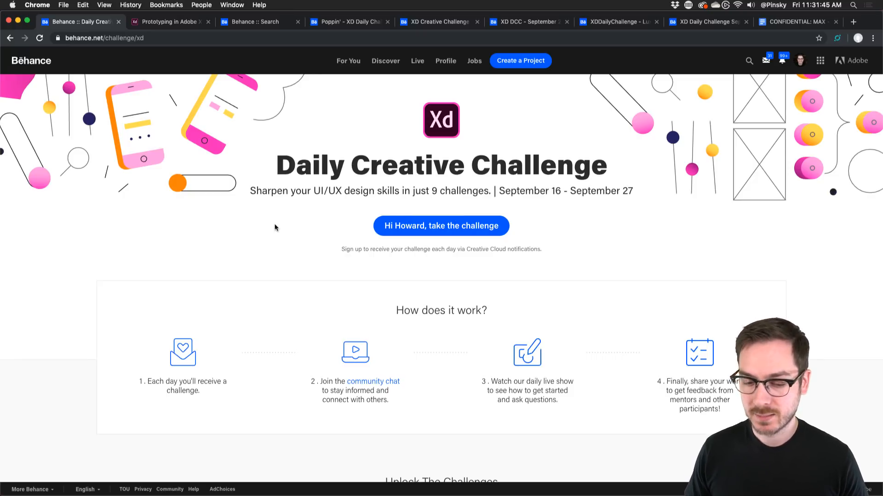
# Review how the Daily Creative Challenge works and check the going-live and general channels of the Adobe XD server in Discord
pyautogui.scroll(-5, 274, 226)
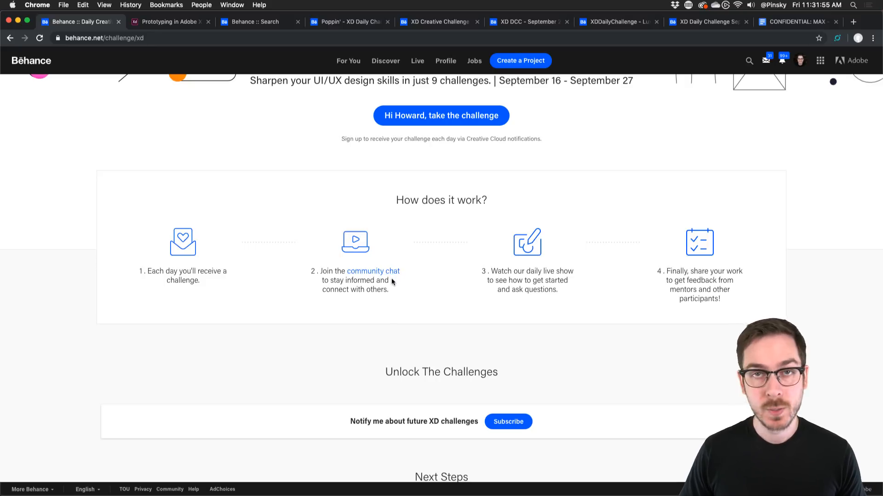
pyautogui.press('super+Tab')
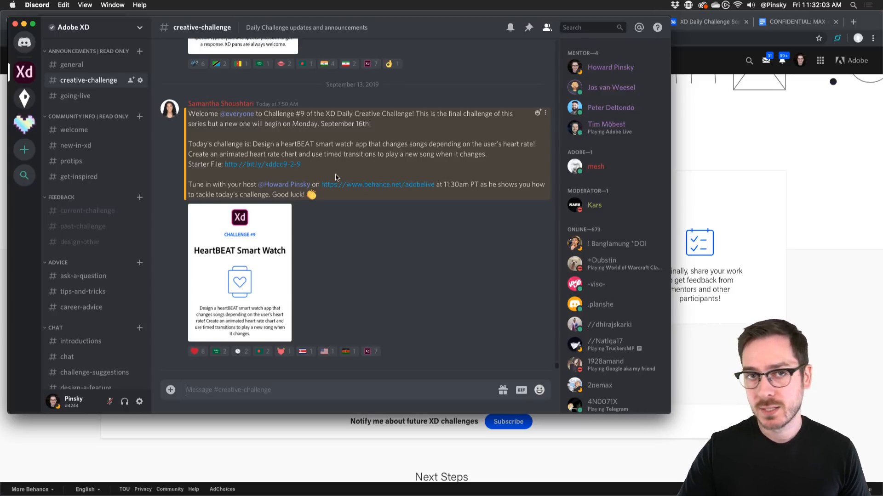
pyautogui.click(87, 98)
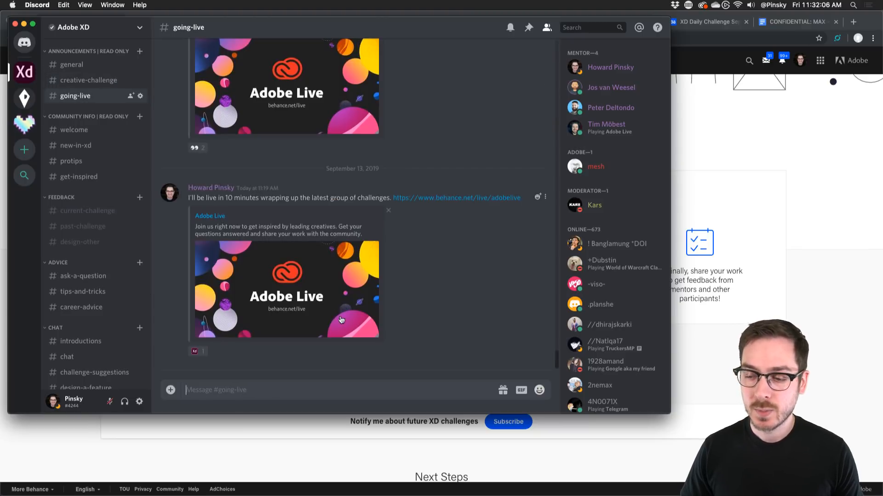
pyautogui.click(74, 69)
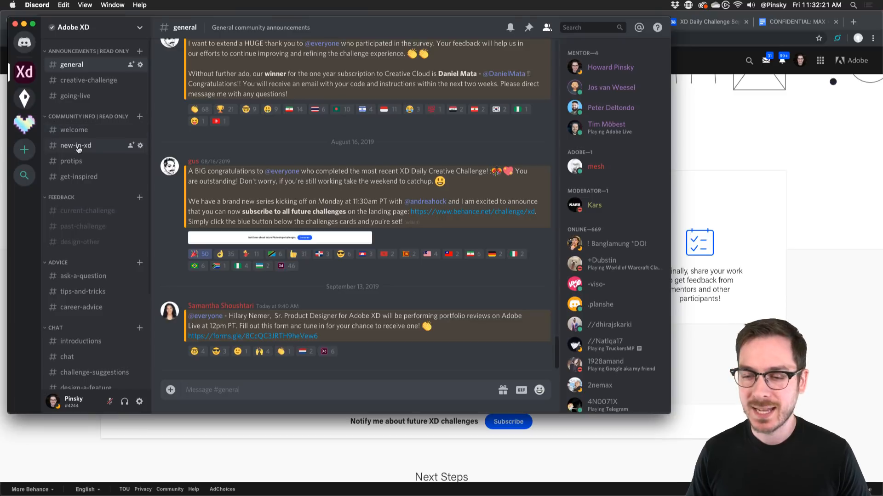
# Read through the shared designs and feedback in the current-challenge channel, and return to the Behance challenge page in Chrome
pyautogui.scroll(-2, 77, 151)
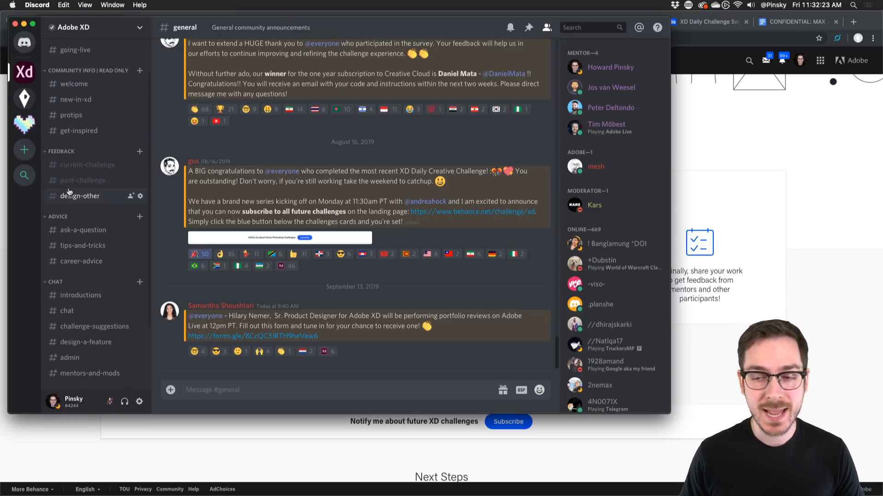
pyautogui.click(72, 166)
pyautogui.scroll(-10, 296, 241)
pyautogui.scroll(-15, 297, 240)
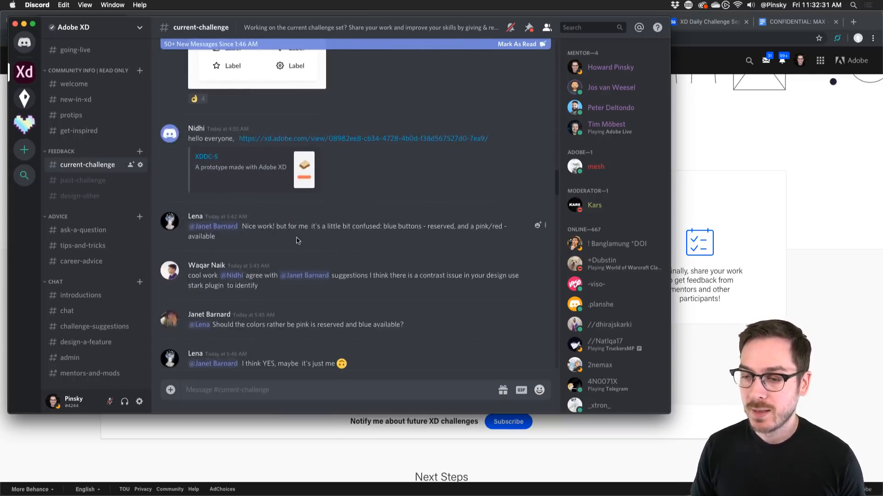
pyautogui.scroll(-10, 297, 240)
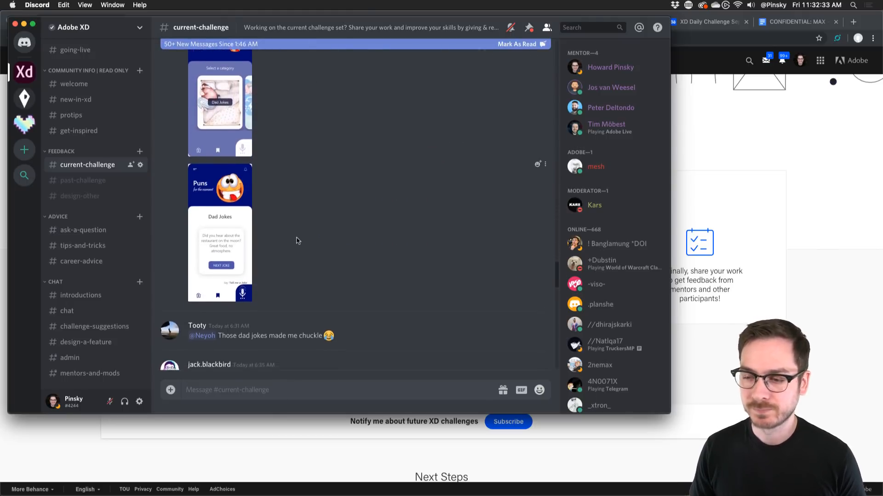
pyautogui.scroll(-10, 341, 180)
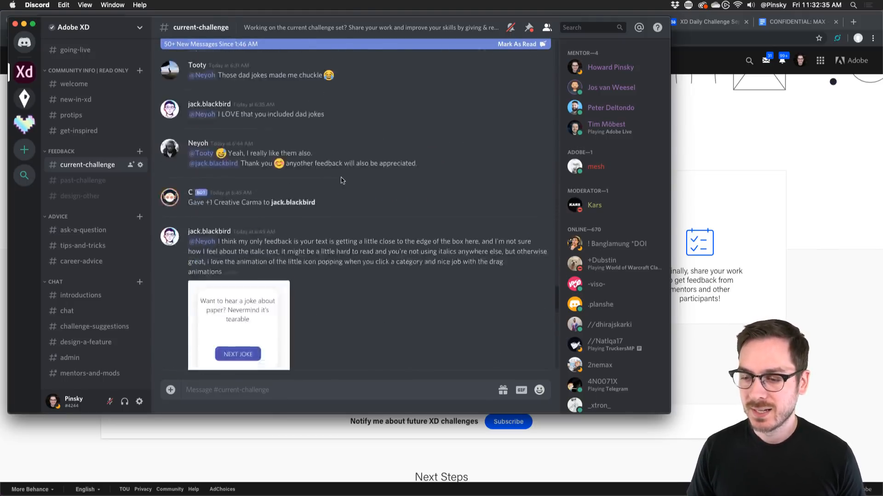
pyautogui.scroll(-5, 341, 181)
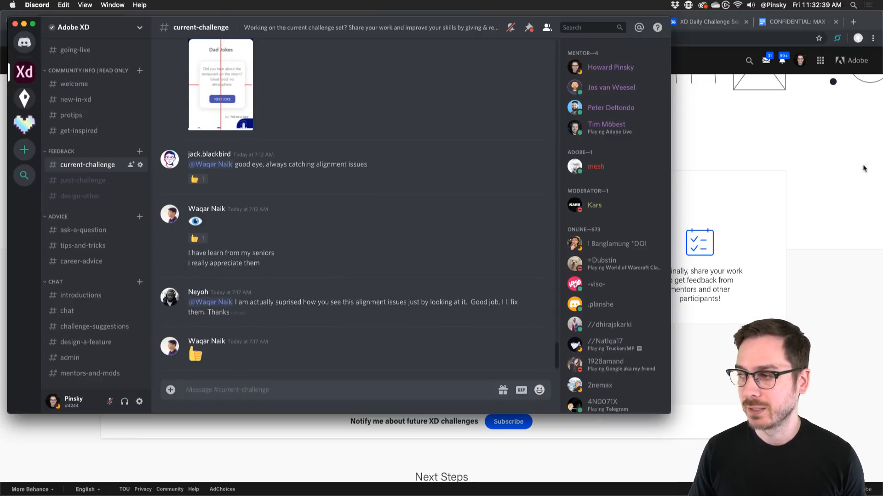
pyautogui.click(828, 192)
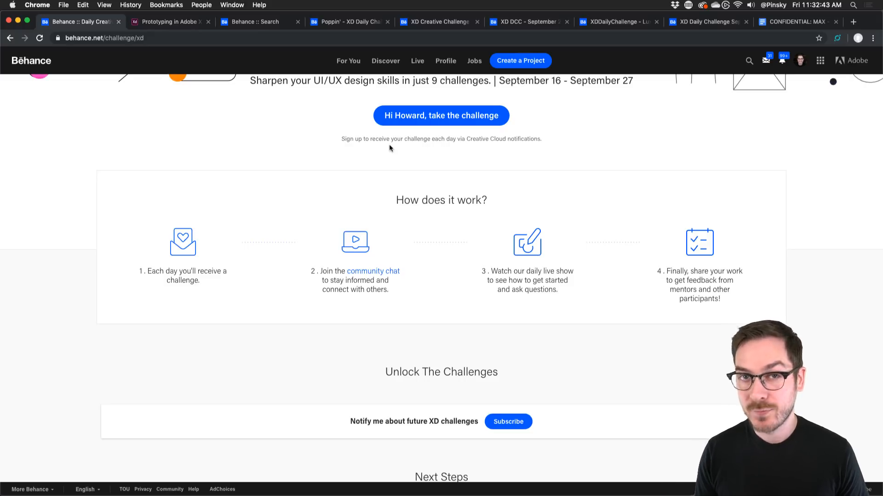
# Switch to Discord to look over the rest of the server's channel list, and return to Chrome
pyautogui.press('super+Tab')
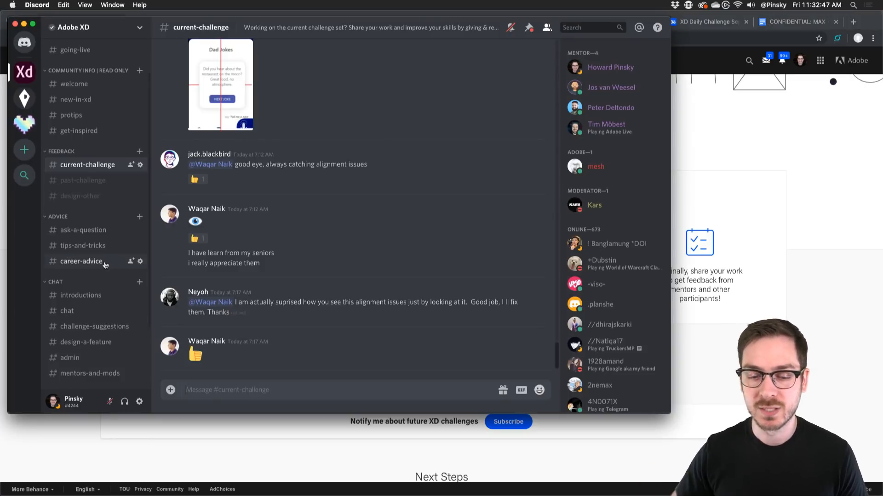
pyautogui.scroll(3, 101, 265)
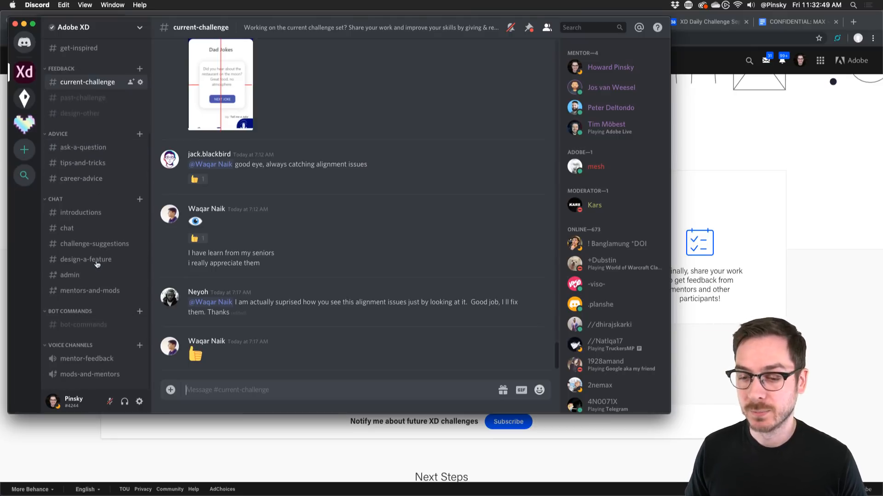
pyautogui.press('super+Tab')
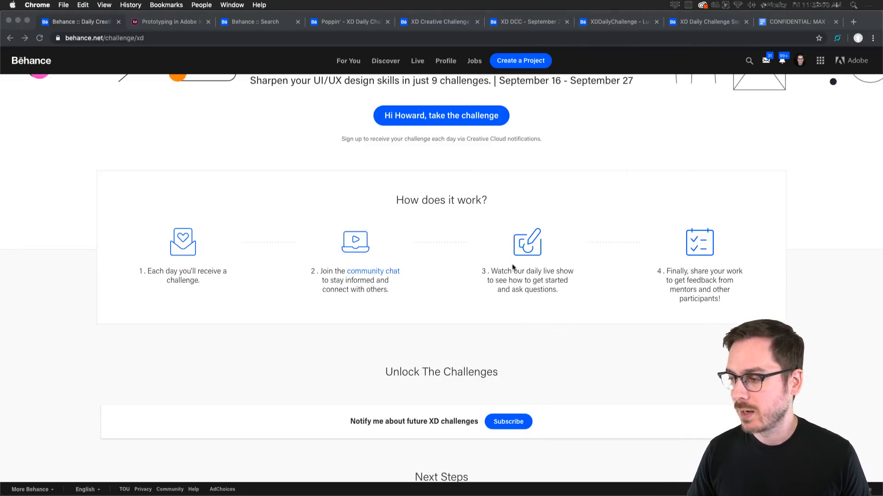
# Browse the past challenges on the Behance page down to the September 2 - September 13 series
pyautogui.scroll(-4, 452, 323)
pyautogui.scroll(-1, 452, 323)
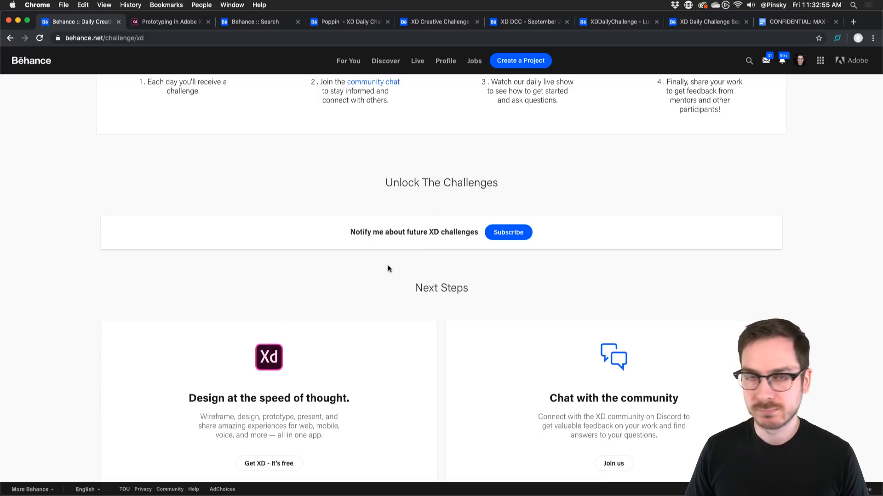
pyautogui.scroll(-15, 409, 222)
pyautogui.scroll(5, 409, 223)
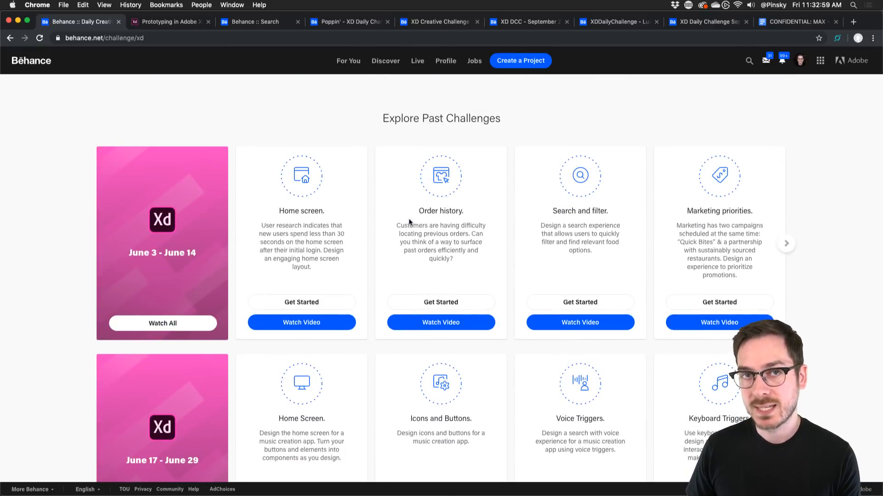
pyautogui.scroll(-5, 230, 166)
pyautogui.scroll(5, 230, 167)
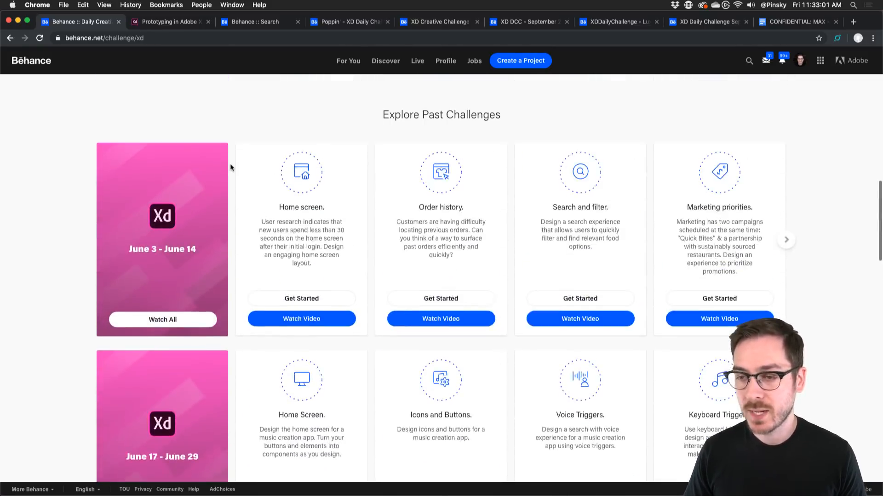
pyautogui.scroll(-20, 230, 166)
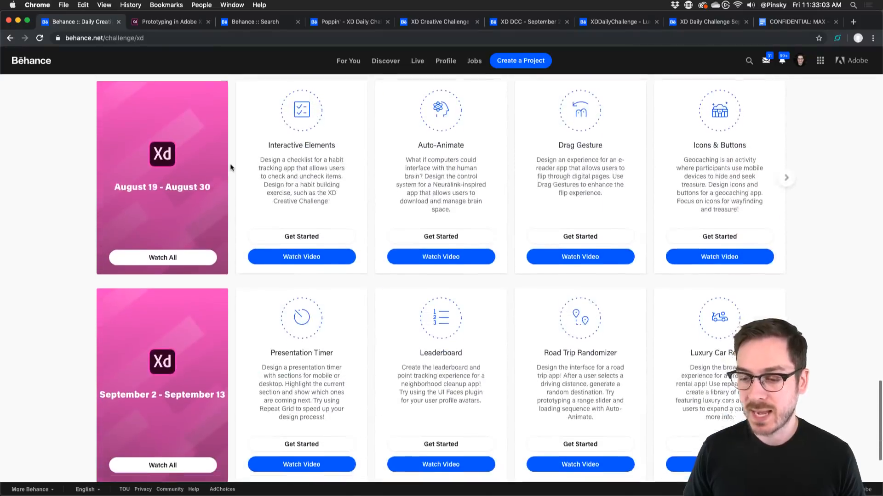
pyautogui.scroll(-8, 231, 166)
pyautogui.scroll(1, 230, 167)
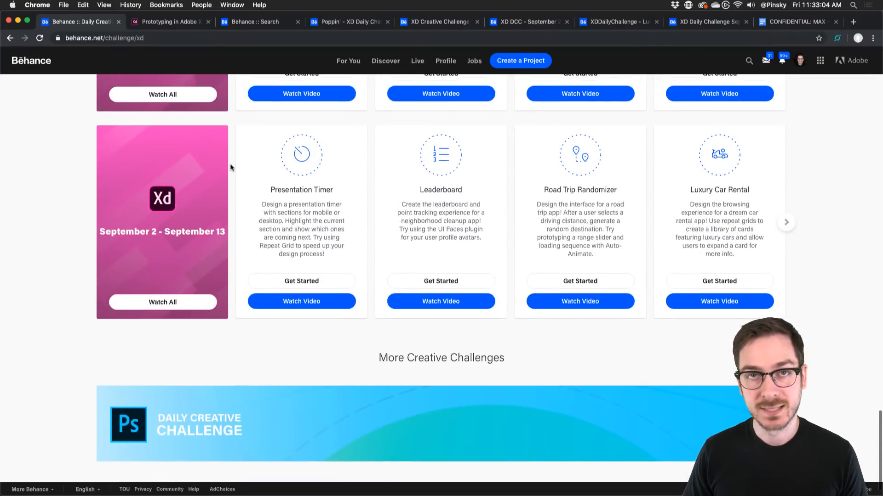
# Show the remaining cards of the September 2 - September 13 series and examine the HeartBEAT Smart Watch brief up close
pyautogui.click(787, 222)
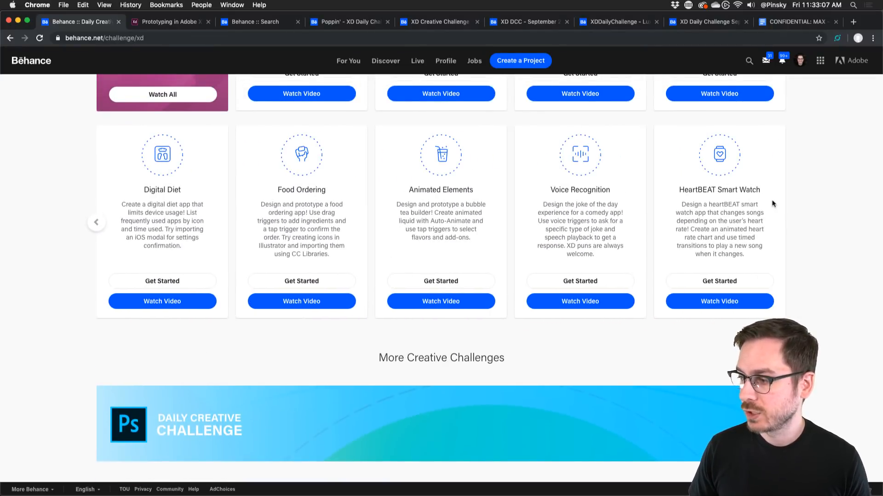
pyautogui.scroll(5, 772, 204)
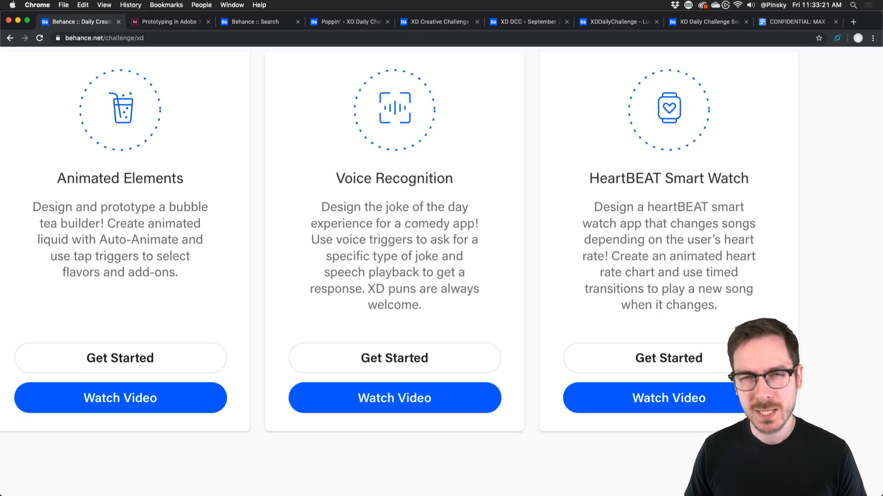
pyautogui.press('super+0')
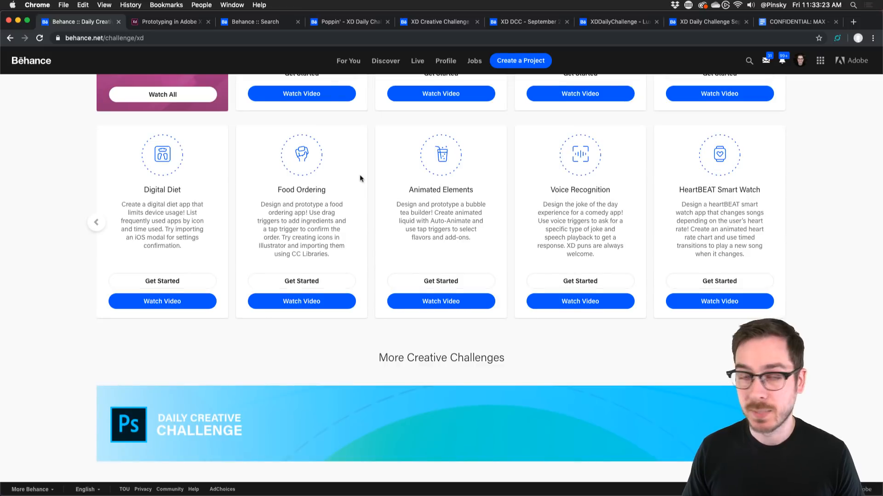
pyautogui.scroll(2, 360, 179)
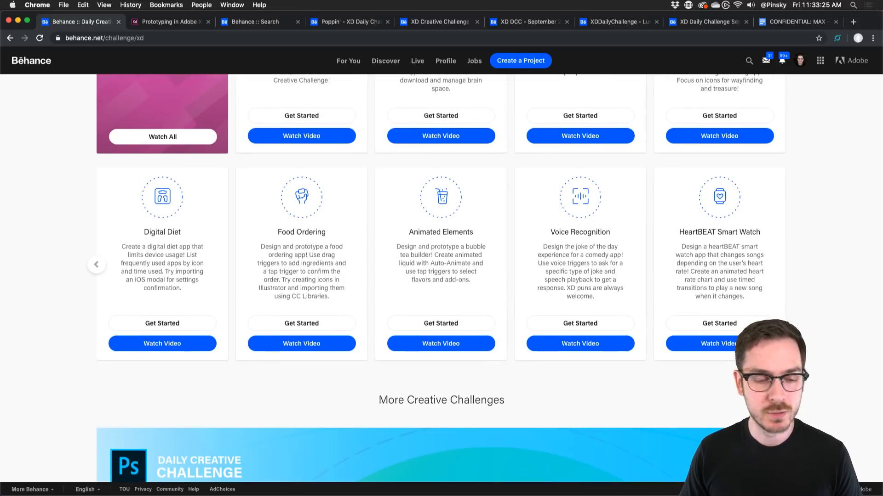
# Switch to the XD DCC 9 document in Adobe XD and read the Day 9 artboard's prompt and scoring checklist
pyautogui.click(8, 22)
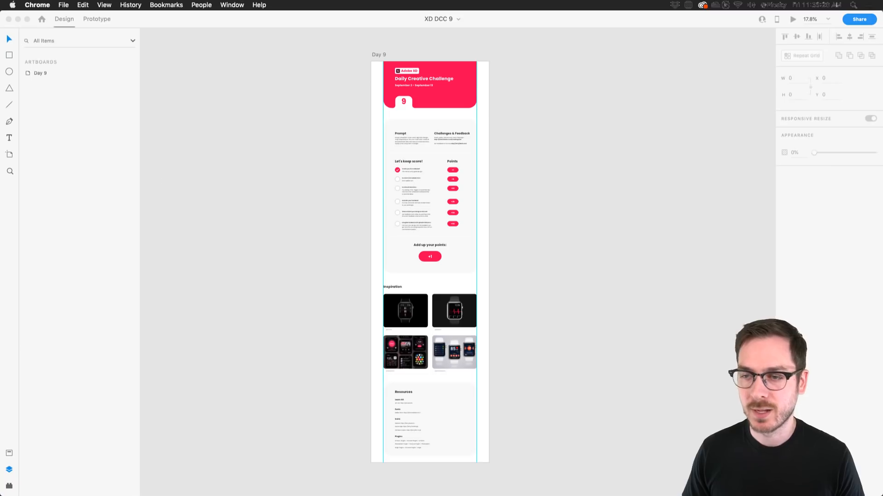
pyautogui.click(480, 75)
pyautogui.scroll(5, 443, 77)
pyautogui.scroll(-3, 444, 77)
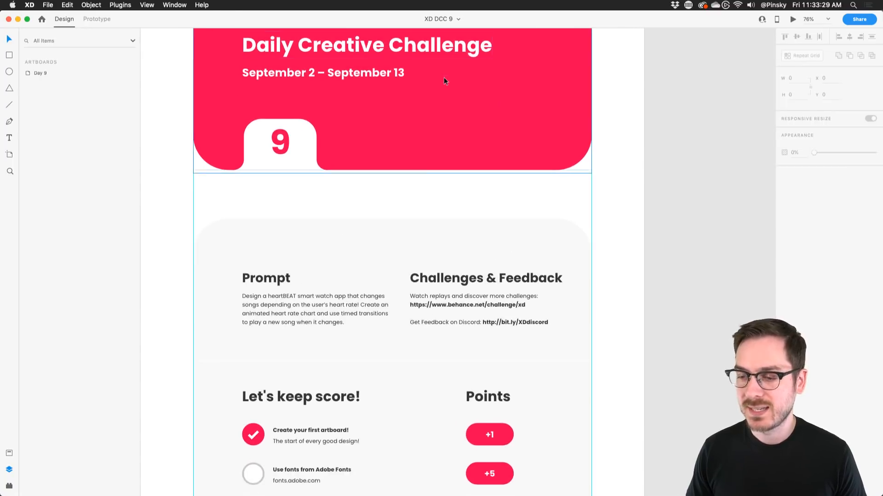
pyautogui.scroll(3, 302, 136)
pyautogui.scroll(-2, 291, 156)
pyautogui.scroll(-2, 291, 160)
pyautogui.scroll(-2, 291, 159)
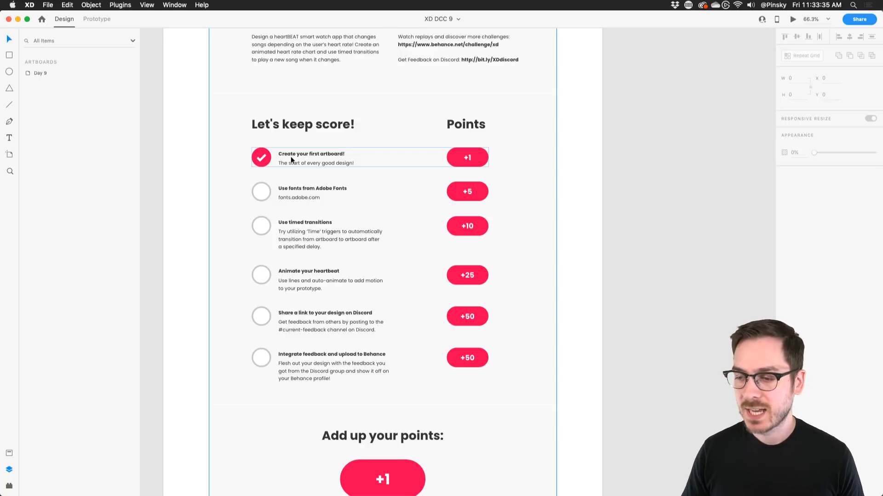
pyautogui.scroll(5, 282, 229)
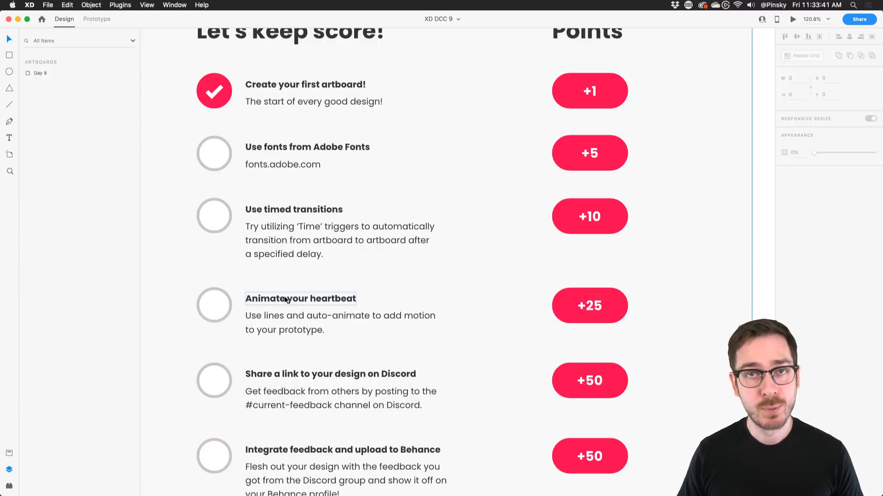
# Examine the smart watch designs in the Day 9 artboard's Inspiration section
pyautogui.scroll(-10, 285, 300)
pyautogui.scroll(-5, 284, 298)
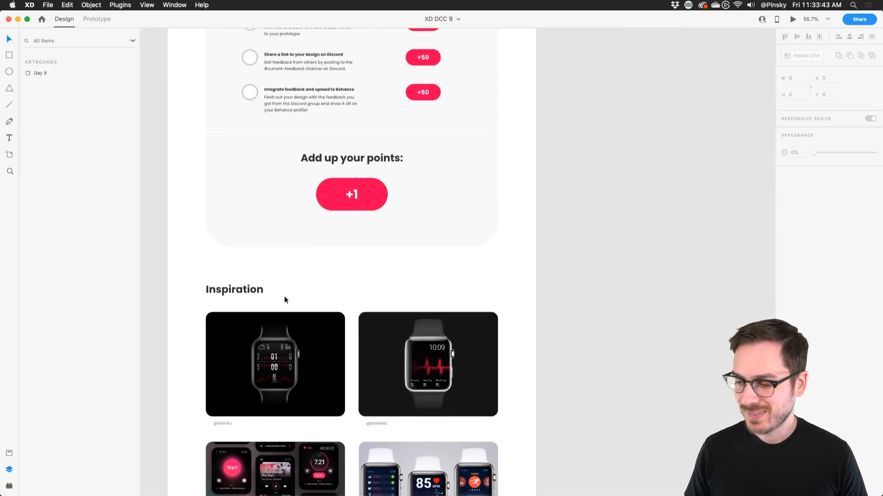
pyautogui.scroll(4, 283, 289)
pyautogui.scroll(-2, 290, 278)
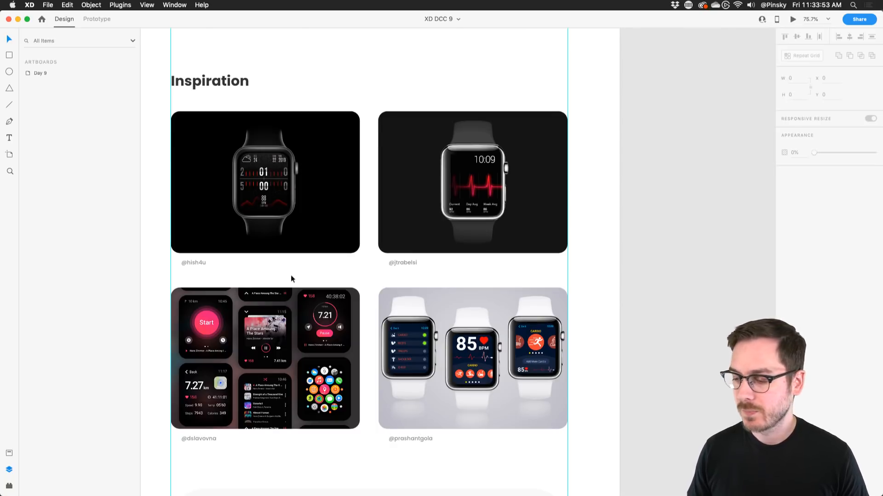
pyautogui.scroll(-4, 290, 276)
pyautogui.scroll(3, 290, 275)
pyautogui.scroll(3, 290, 277)
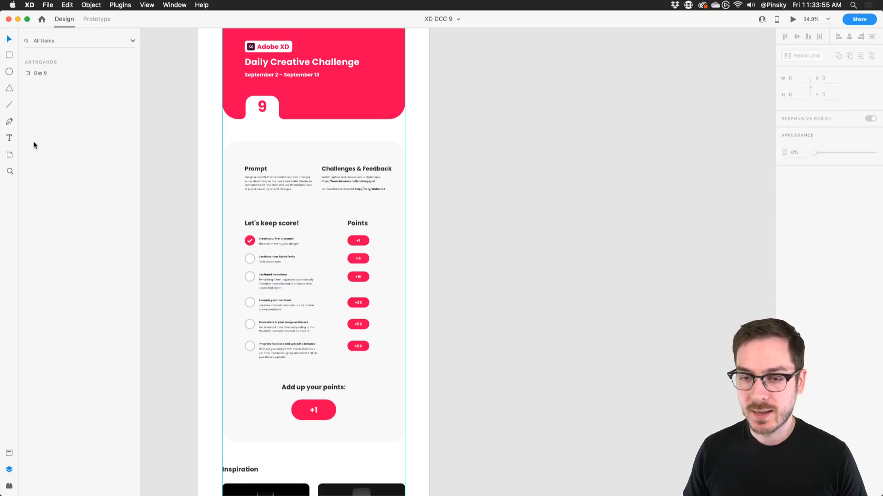
pyautogui.click(8, 156)
pyautogui.click(467, 162)
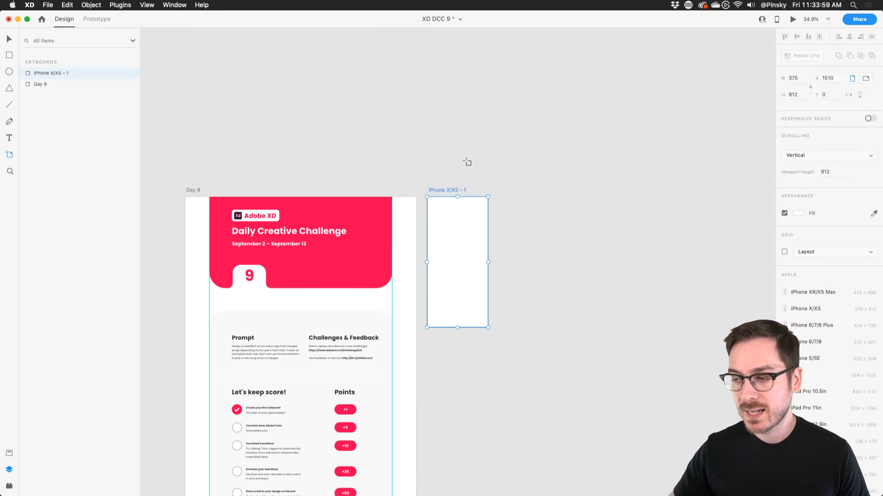
pyautogui.press('super+c')
pyautogui.press('super+z')
# Add a Watch 44mm artboard of 184 × 224 beside the Day 9 artboard
pyautogui.scroll(-10, 760, 287)
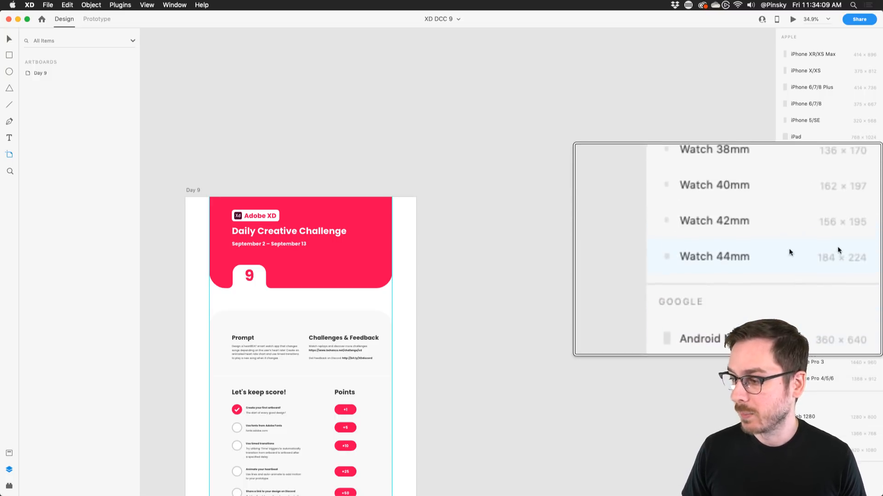
pyautogui.click(808, 249)
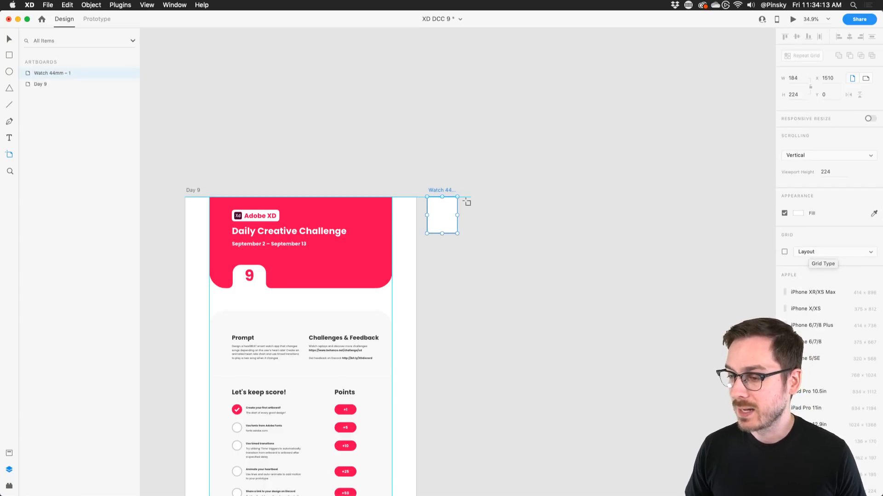
pyautogui.scroll(2, 449, 203)
pyautogui.scroll(5, 447, 205)
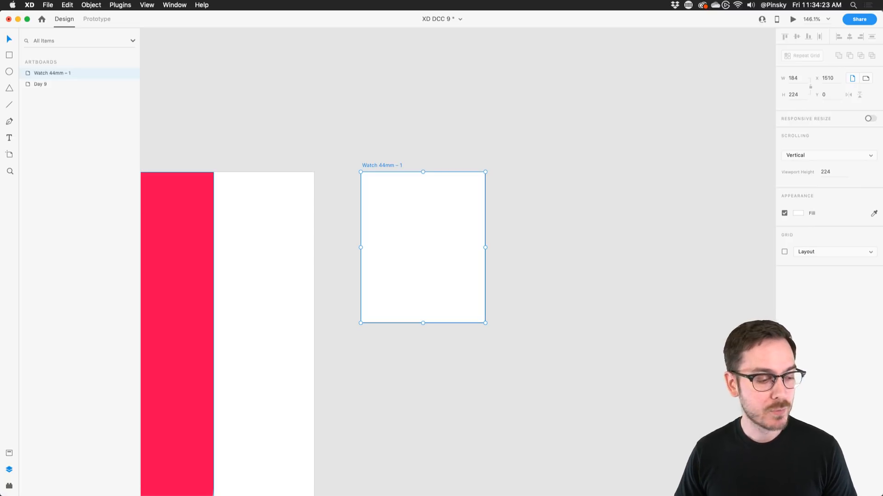
# Switch to Finder to look at the XD files in the iOS folder, and return to Adobe XD
pyautogui.press('super+Tab')
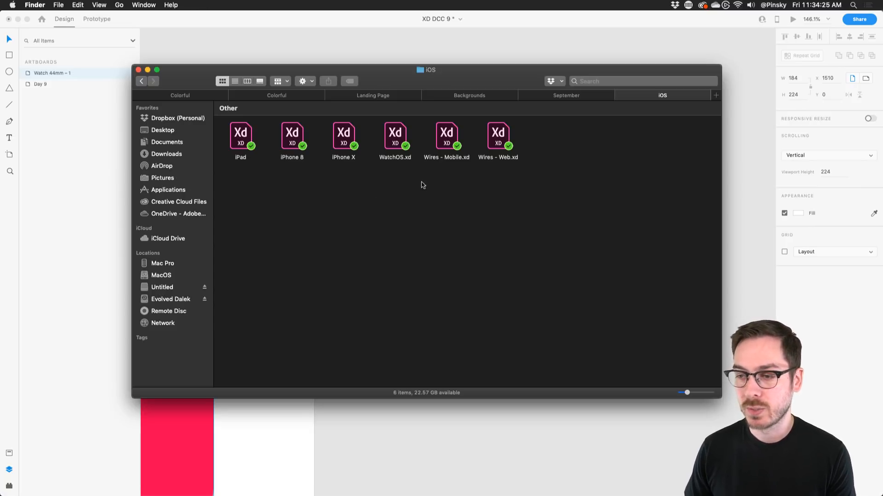
pyautogui.click(316, 24)
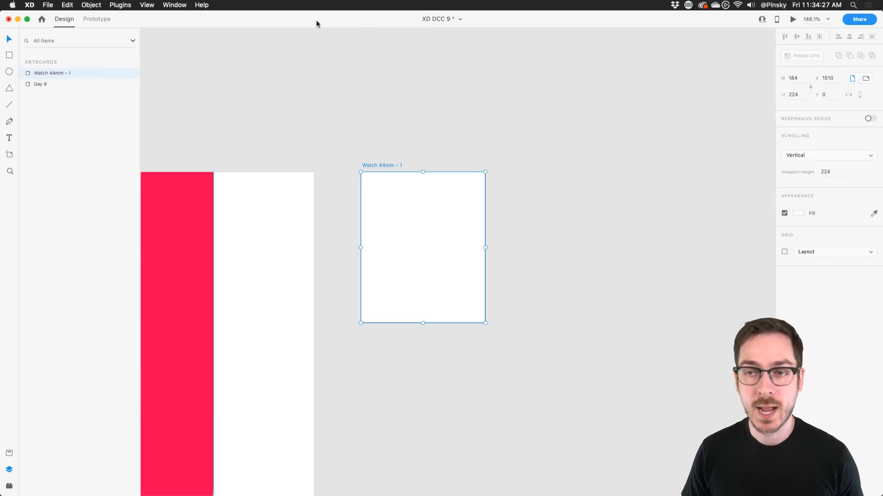
# Look up the Apple iOS UI kit and open the WatchOS.xd file from the iOS folder in Finder
pyautogui.click(47, 4)
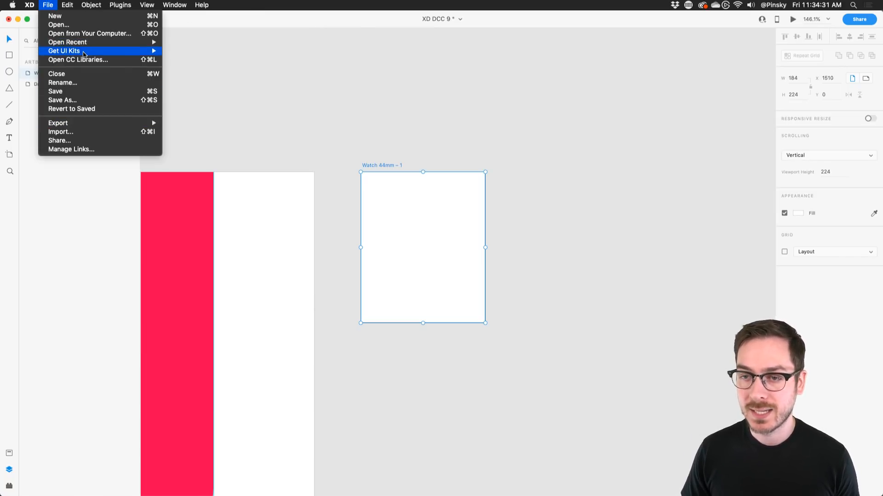
pyautogui.moveTo(85, 53)
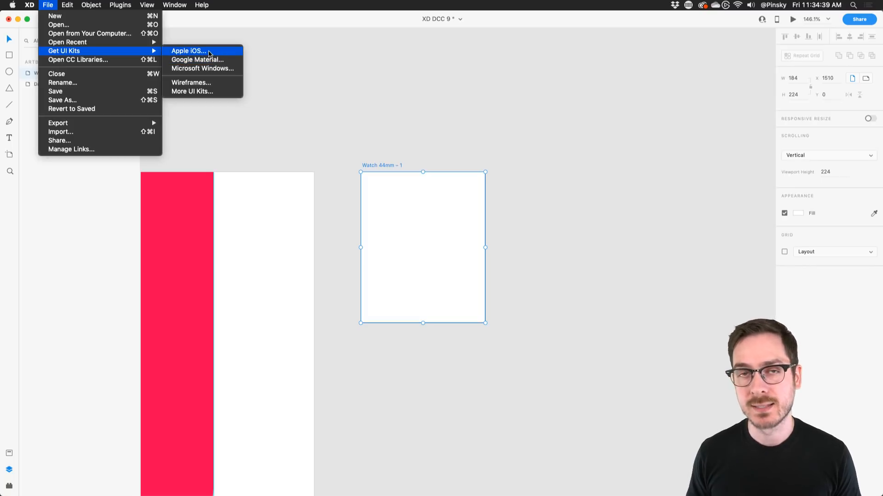
pyautogui.click(209, 54)
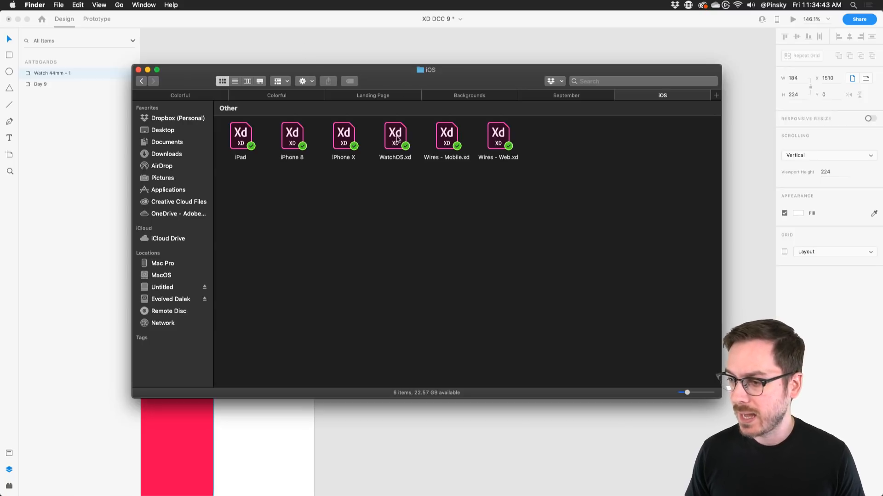
pyautogui.doubleClick(400, 139)
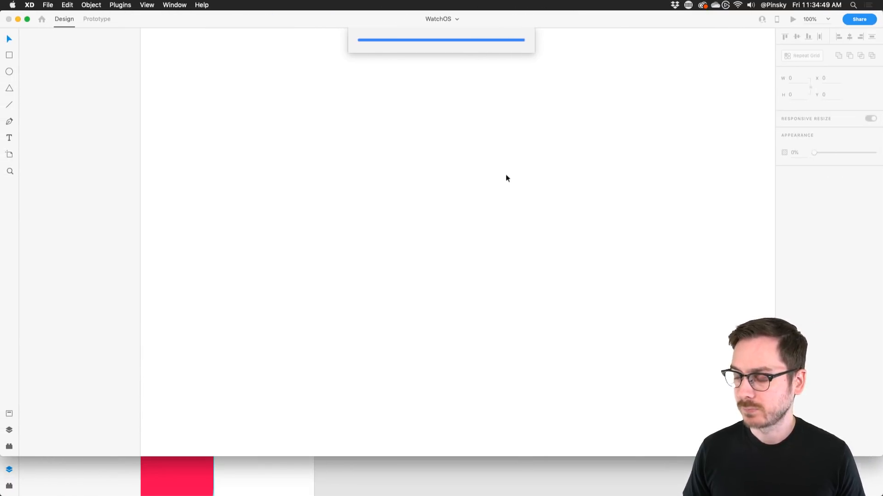
# Look through the kit's 44mm watch artboards and select the S4 - 44mm - Paginated App - Page 1 artboard
pyautogui.scroll(5, 406, 196)
pyautogui.hscroll(3, 405, 191)
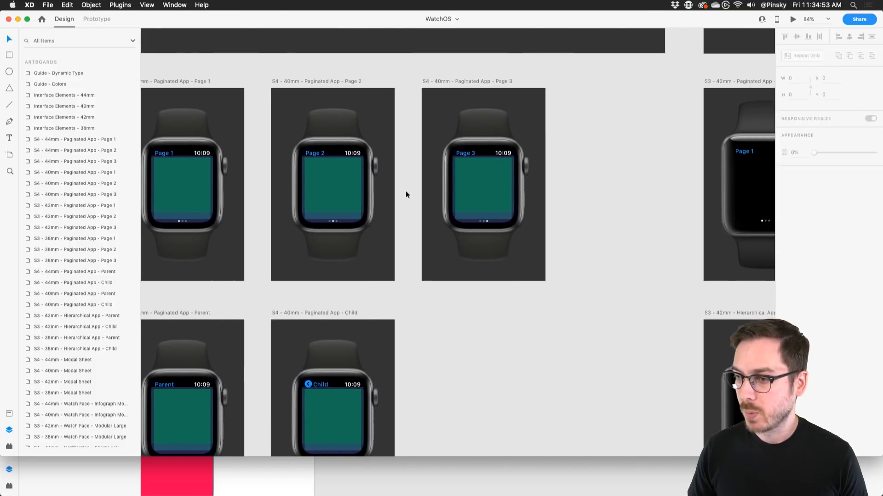
pyautogui.hscroll(-3, 405, 192)
pyautogui.hscroll(-2, 406, 191)
pyautogui.click(381, 69)
pyautogui.hscroll(-10, 382, 70)
pyautogui.click(329, 63)
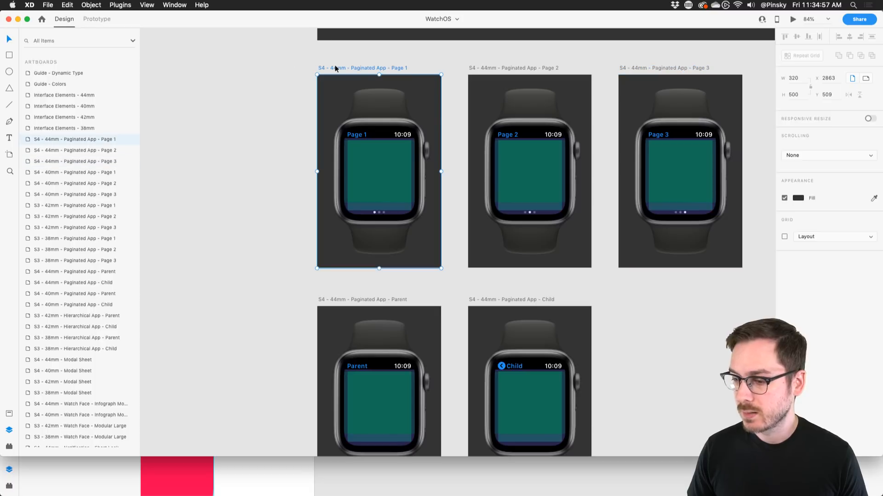
pyautogui.scroll(-5, 334, 65)
pyautogui.hscroll(2, 334, 65)
pyautogui.scroll(6, 317, 343)
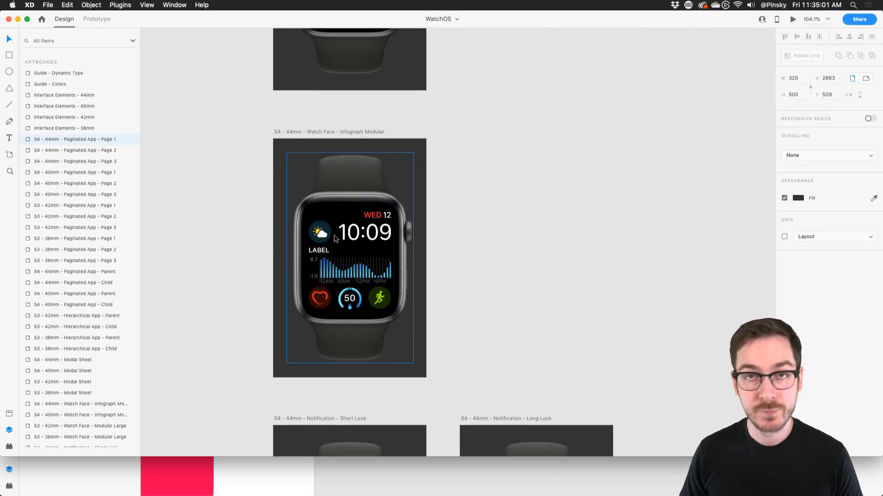
pyautogui.scroll(15, 382, 59)
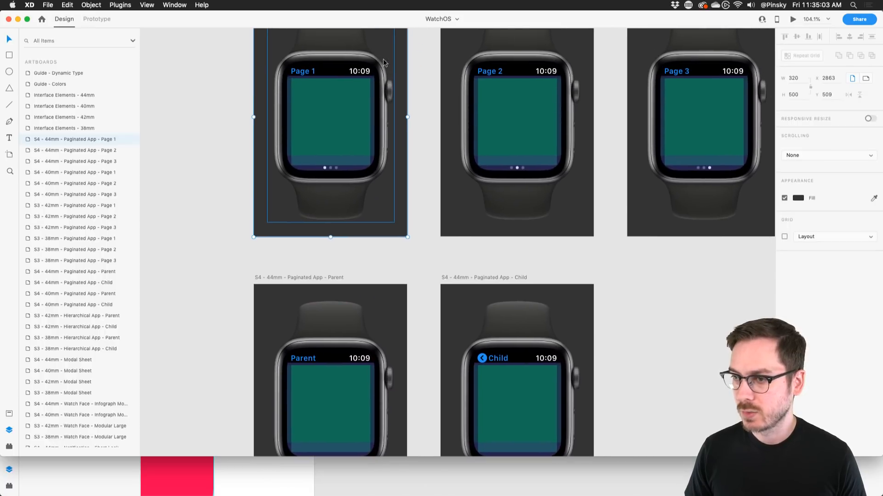
pyautogui.scroll(4, 382, 59)
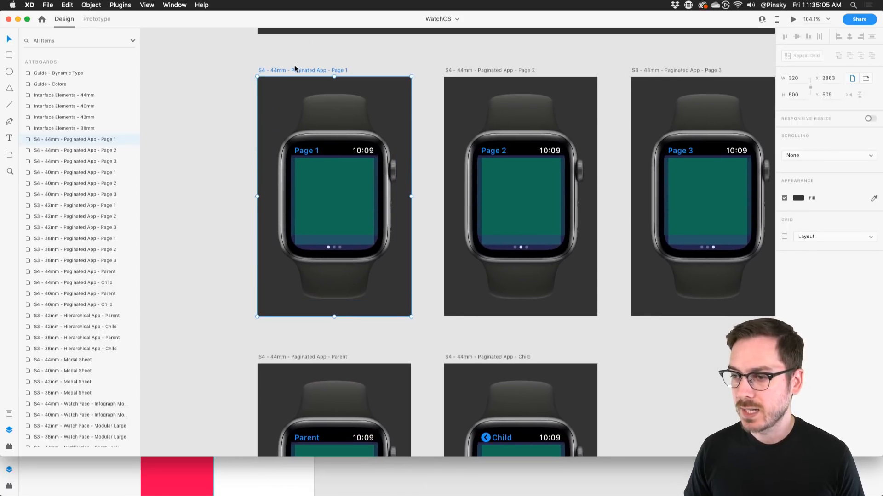
# Replace the blank Watch 44mm artboard in the XD DCC 9 document with a copy of the kit's Page 1 artboard
pyautogui.press('super+grave')
pyautogui.press('Delete')
pyautogui.press('super+v')
pyautogui.hscroll(3, 387, 167)
# Examine the watch artboard's layers by briefly hiding the Space Gray watch, the layout guides and the Paginated App group
pyautogui.click(400, 224)
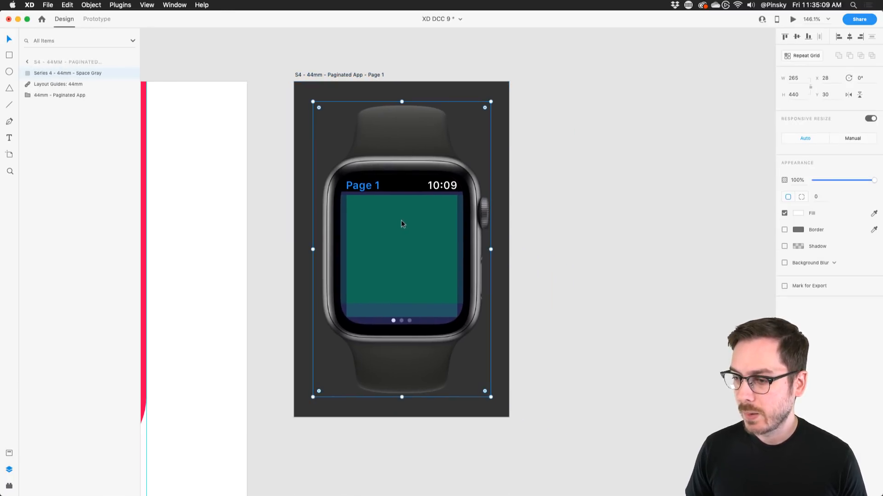
pyautogui.click(131, 73)
pyautogui.click(131, 73)
pyautogui.click(72, 85)
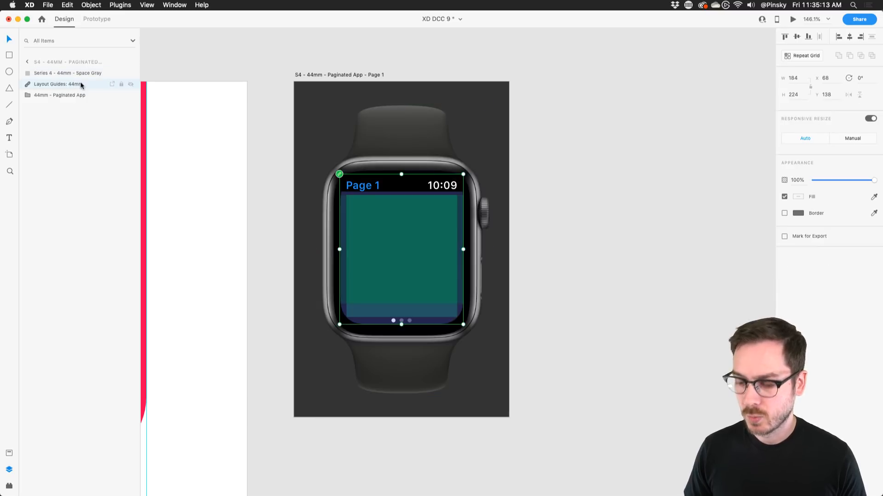
pyautogui.click(131, 84)
pyautogui.click(131, 84)
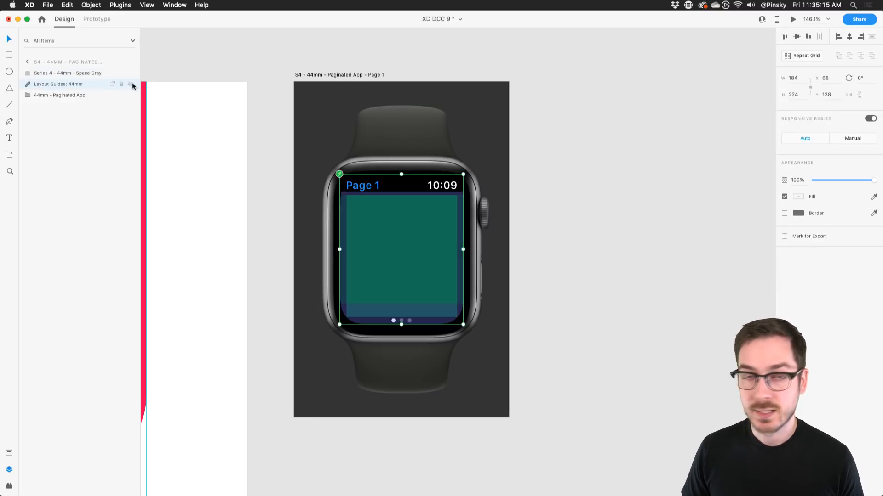
pyautogui.click(71, 96)
pyautogui.click(131, 95)
pyautogui.click(131, 95)
# Hide the Layout Guides: 44mm layer on the watch artboard
pyautogui.click(51, 84)
pyautogui.click(130, 84)
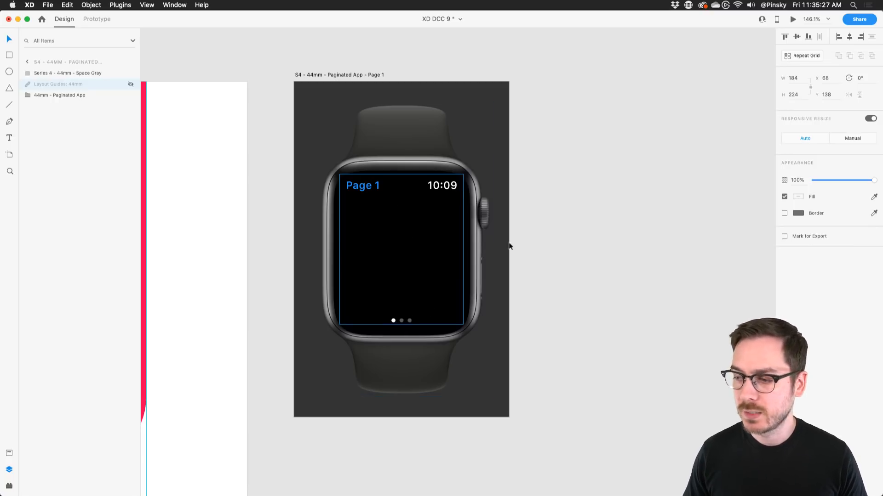
pyautogui.click(524, 228)
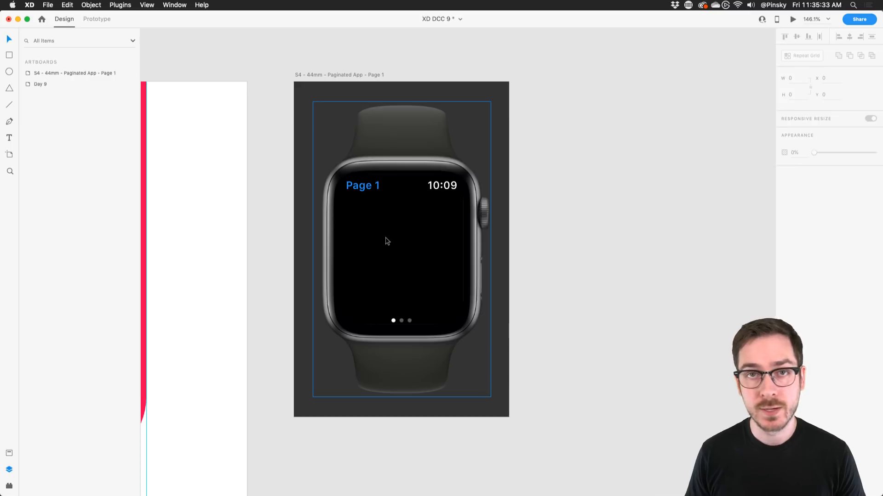
# Draw a horizontal line about 170 wide across the lower part of the watch screen
pyautogui.scroll(3, 385, 241)
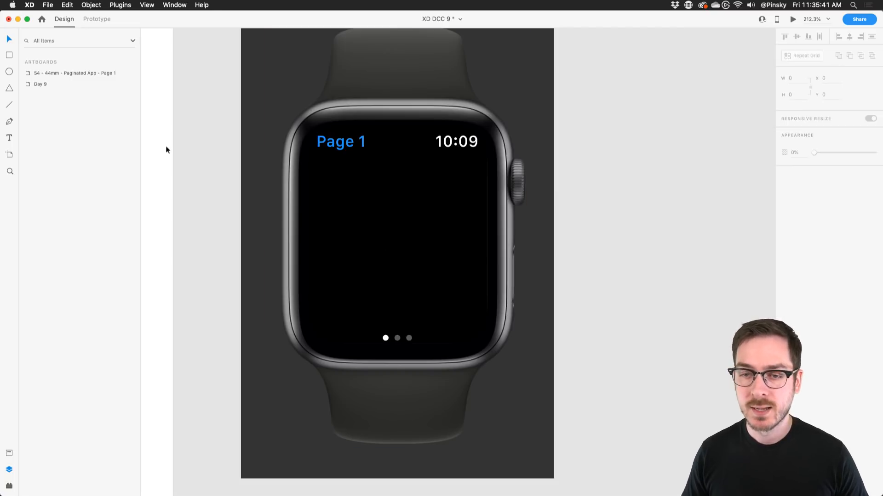
pyautogui.click(9, 106)
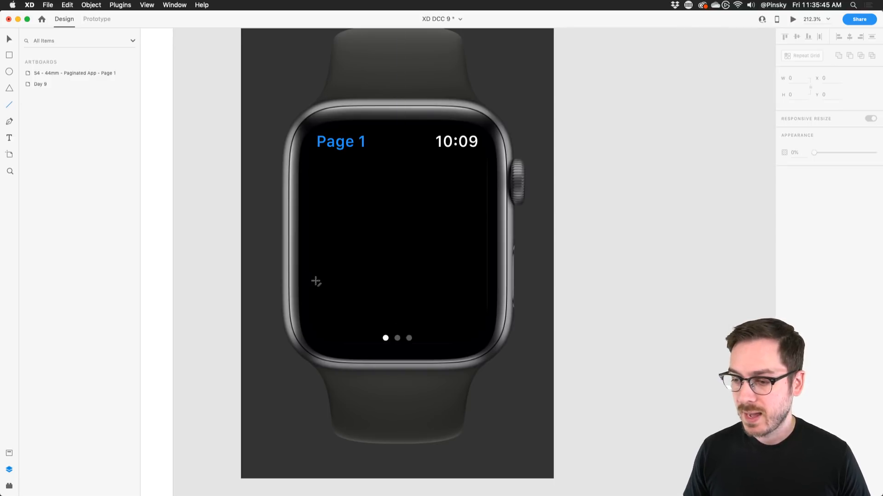
pyautogui.moveTo(314, 283); pyautogui.dragTo(480, 288)
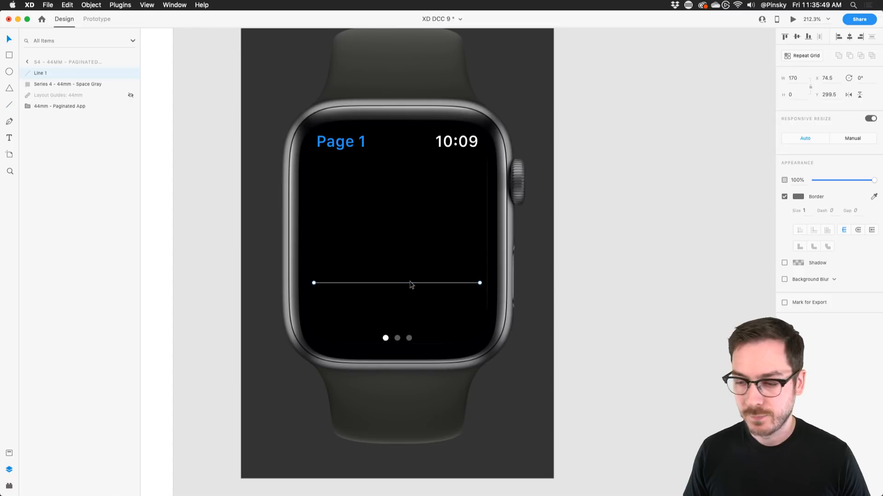
# Set the line's border size to 3 and give it round caps
pyautogui.scroll(5, 405, 282)
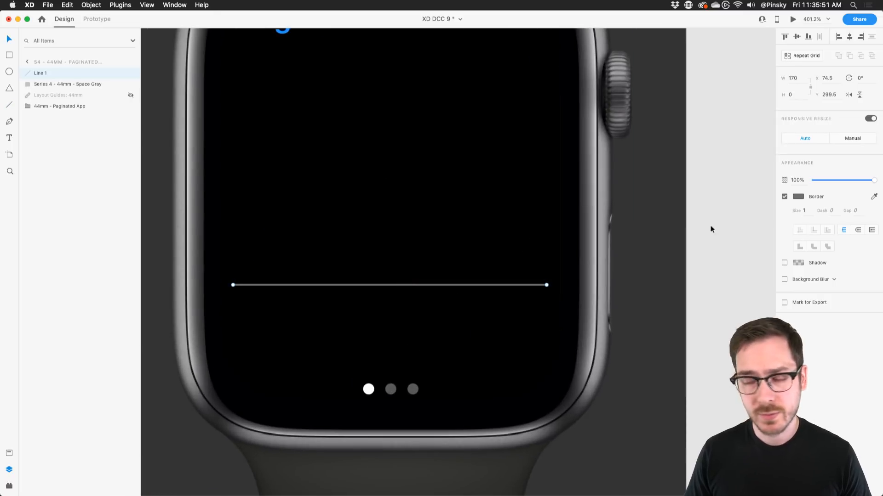
pyautogui.press('Up')
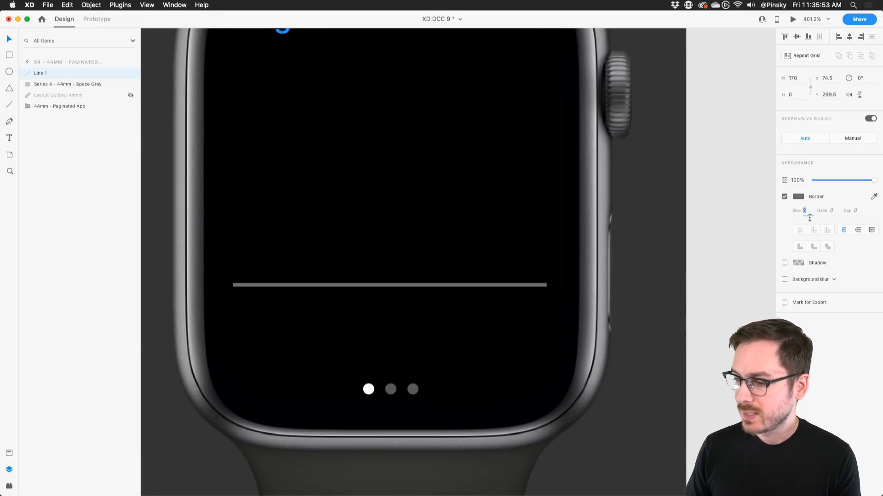
pyautogui.press('Up')
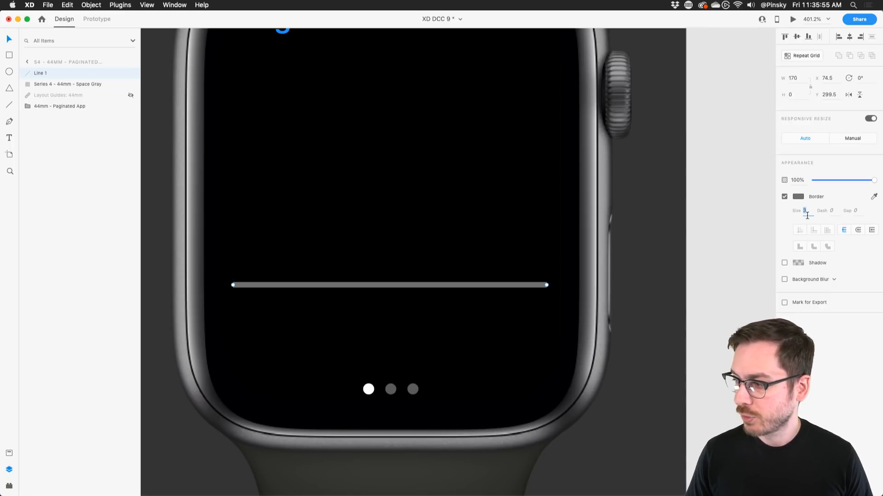
pyautogui.click(858, 232)
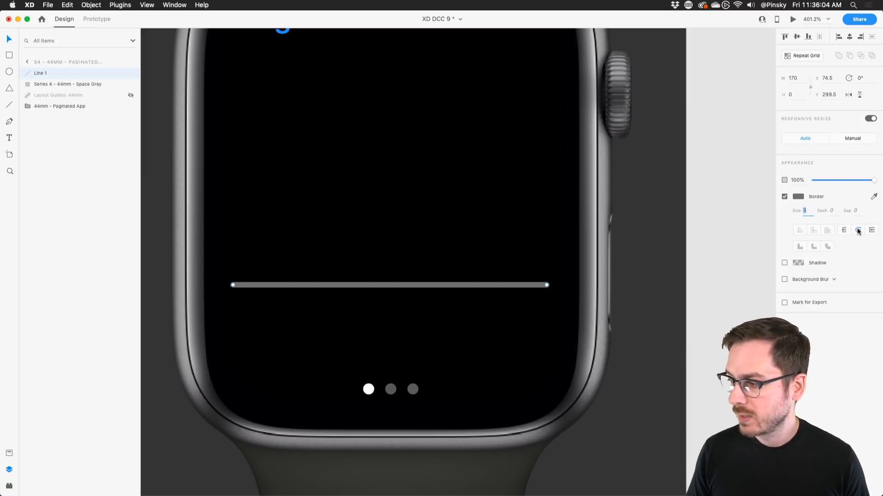
# Change the line's border color to pink #F51F72
pyautogui.click(797, 197)
pyautogui.click(749, 147)
pyautogui.click(768, 151)
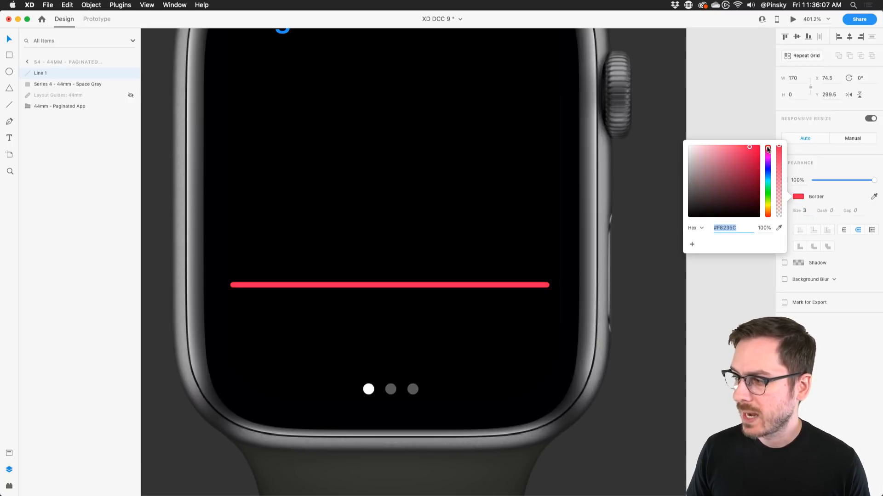
pyautogui.click(768, 151)
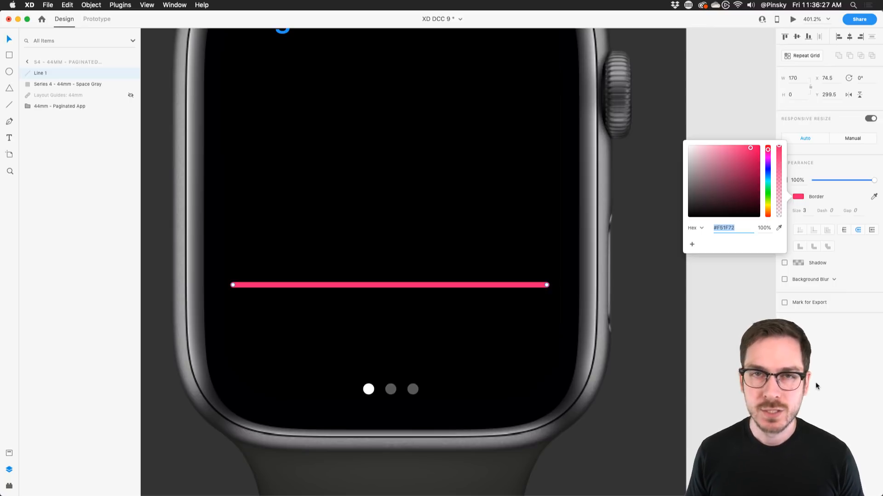
pyautogui.click(810, 418)
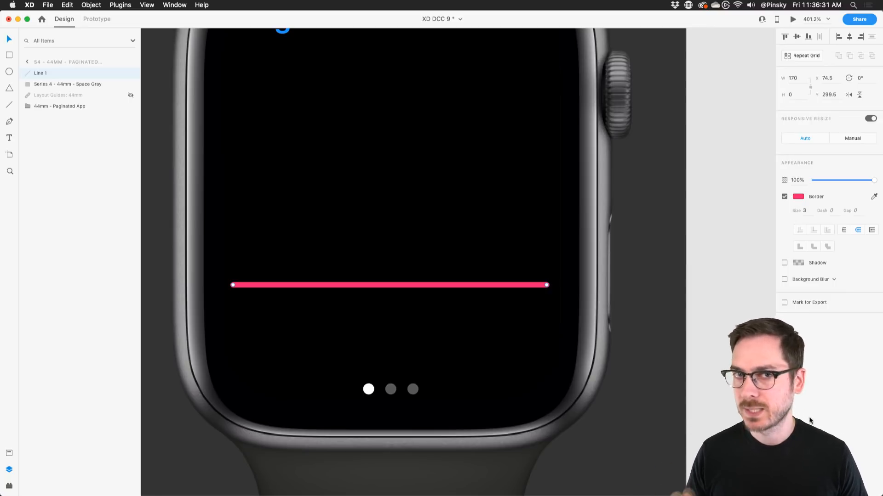
# Move the pink line up to about Y 283.5 and add four anchor points along it
pyautogui.moveTo(392, 286); pyautogui.dragTo(399, 255)
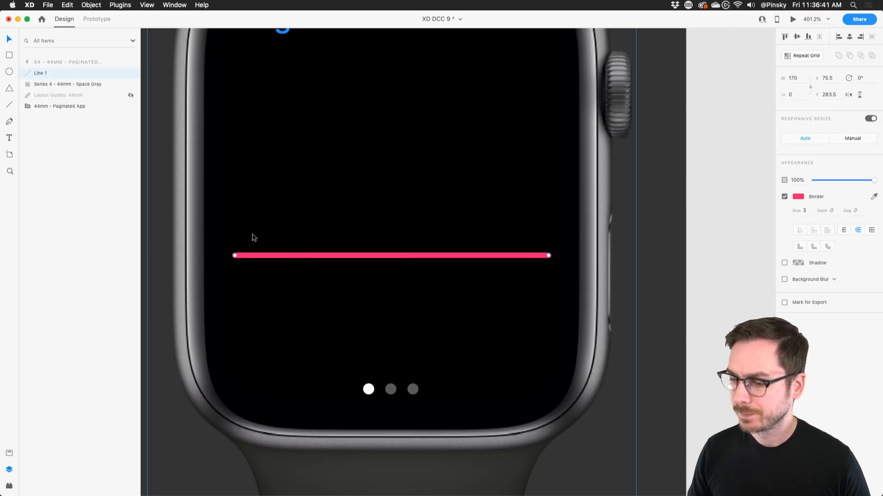
pyautogui.doubleClick(285, 256)
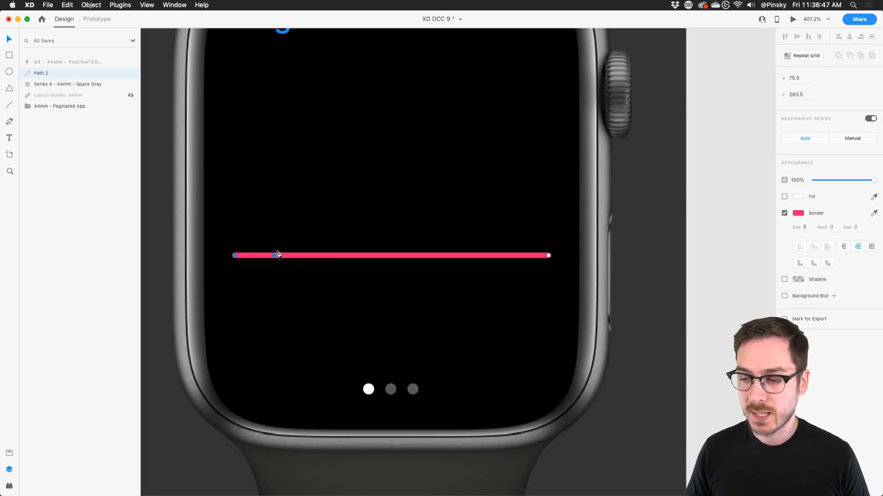
pyautogui.click(284, 256)
pyautogui.click(340, 255)
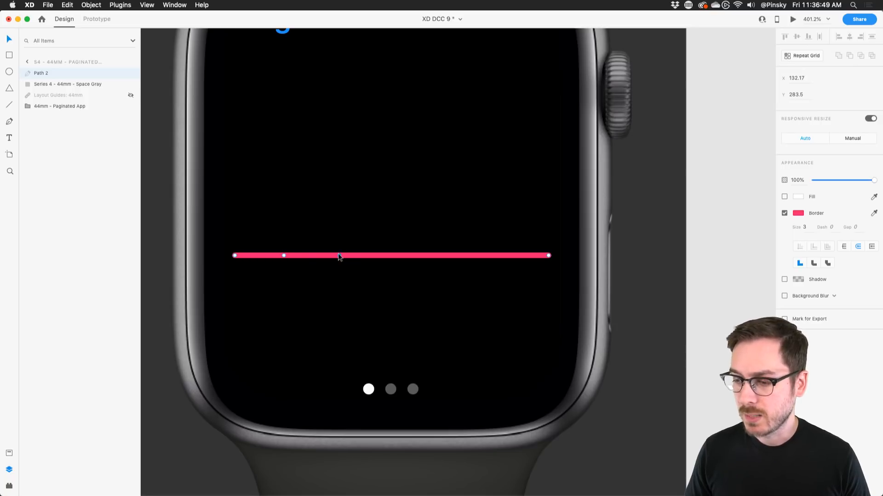
pyautogui.click(413, 255)
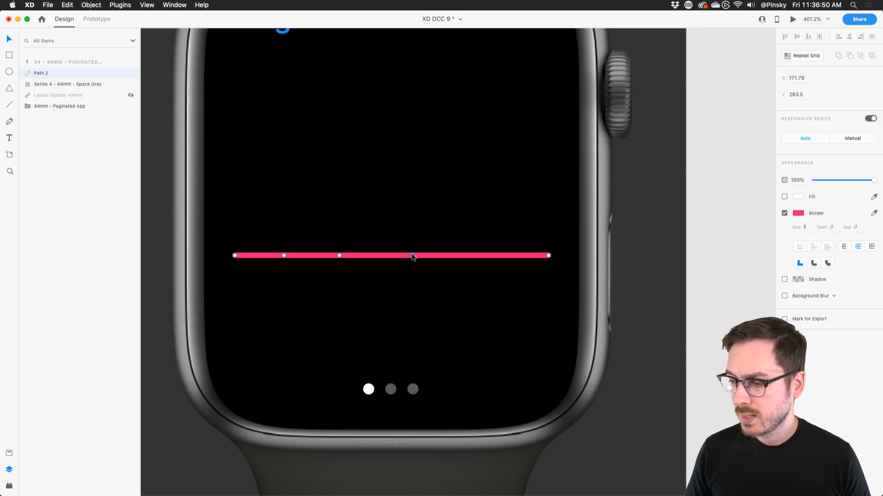
pyautogui.click(487, 255)
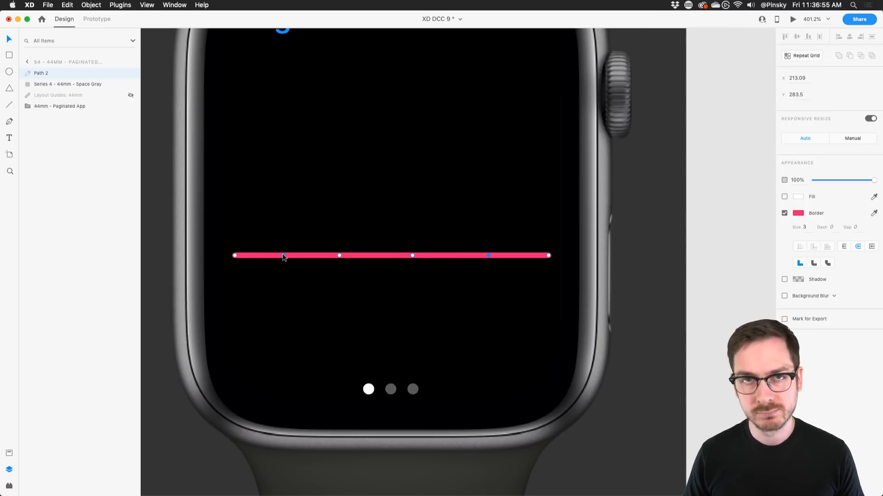
# Try pulling the first two added anchor points upward into peaks, and undo both moves
pyautogui.moveTo(283, 256); pyautogui.dragTo(286, 223)
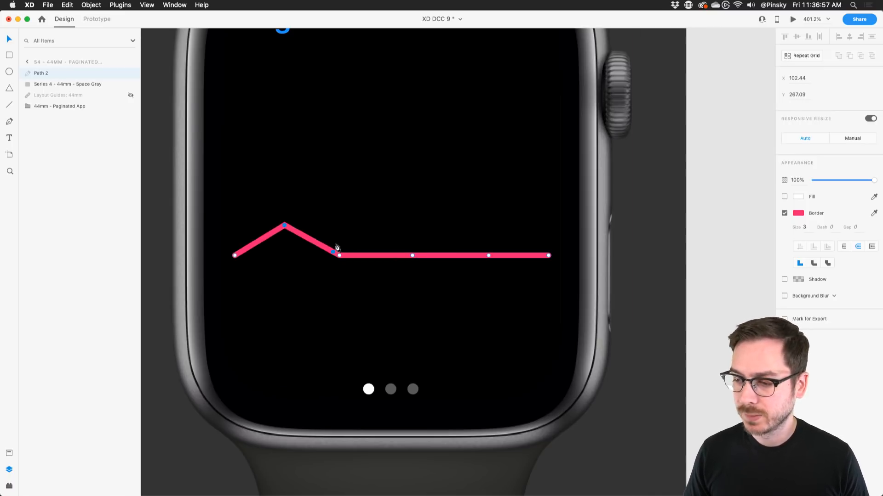
pyautogui.moveTo(339, 256); pyautogui.dragTo(338, 197)
pyautogui.press('super+z')
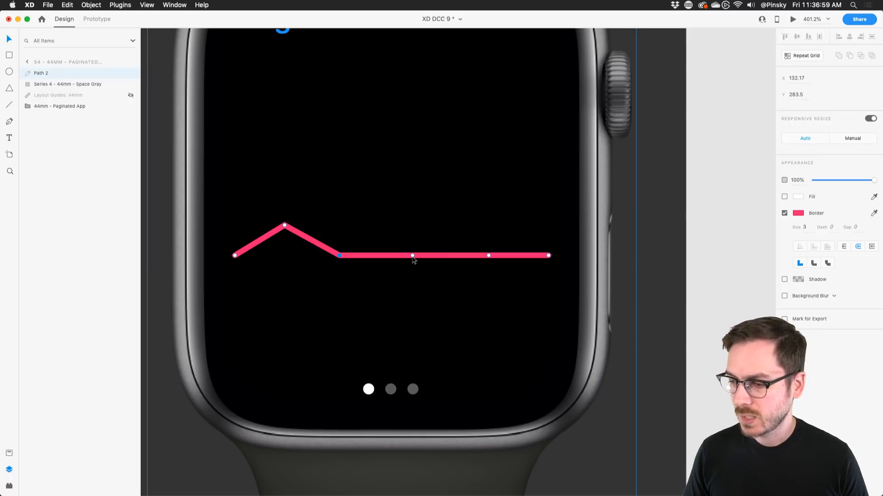
pyautogui.press('super+z')
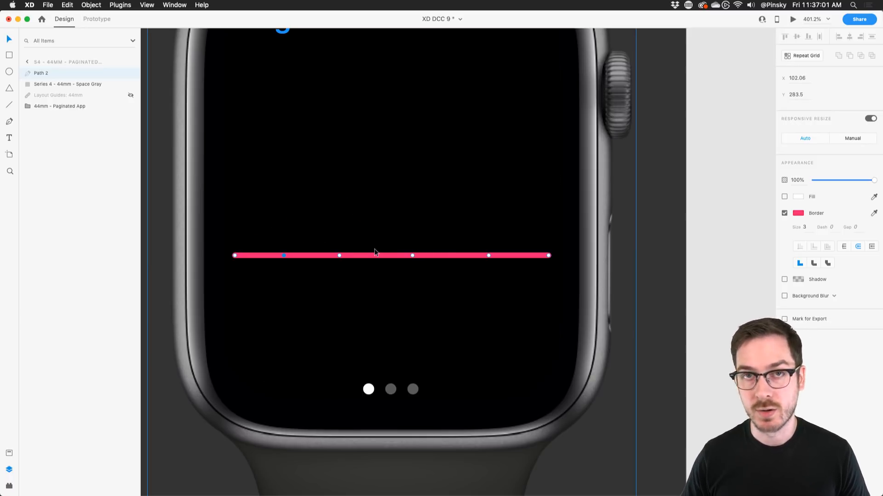
pyautogui.click(377, 196)
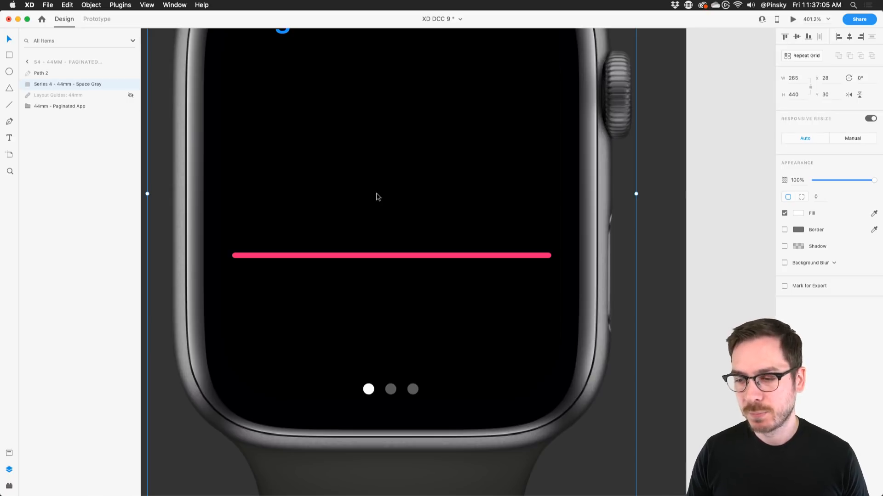
pyautogui.click(343, 256)
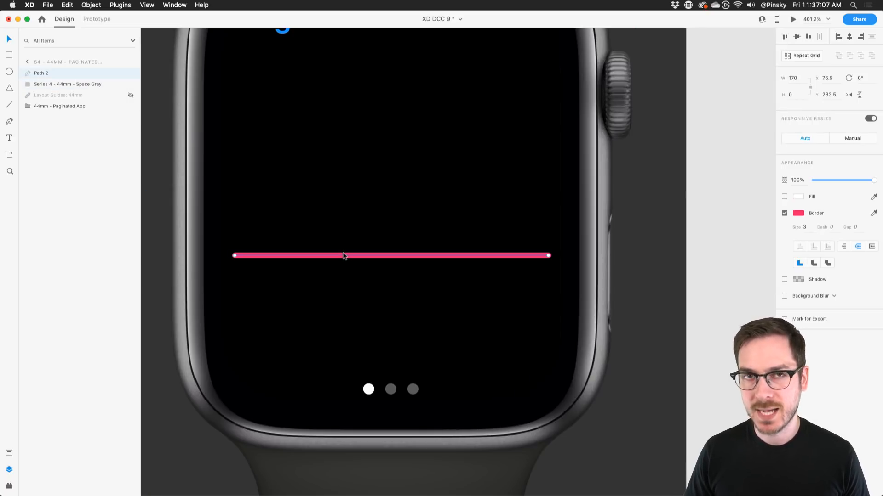
pyautogui.click(329, 260)
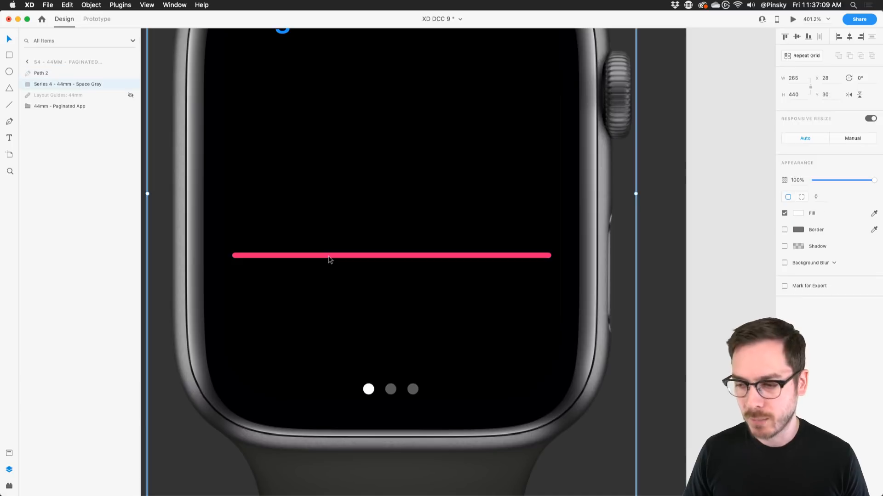
# Reshape the straight pink line into a zigzag about 169 × 17 by moving its anchor points, alternating peaks and dips and starting on a peak
pyautogui.click(325, 256)
pyautogui.doubleClick(325, 256)
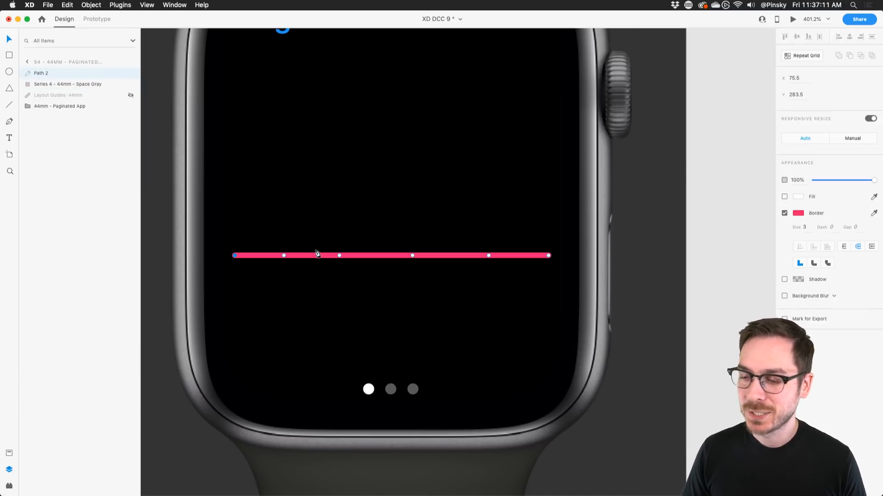
pyautogui.moveTo(284, 257); pyautogui.dragTo(286, 223)
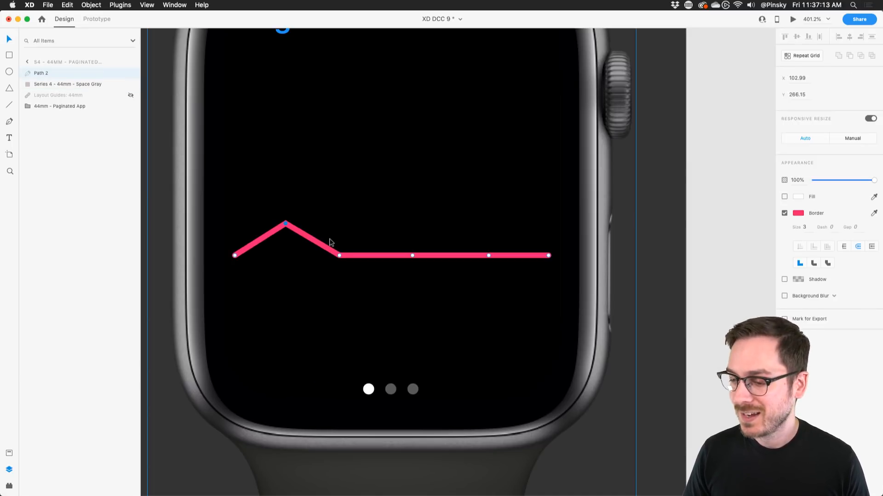
pyautogui.moveTo(339, 256); pyautogui.dragTo(334, 199)
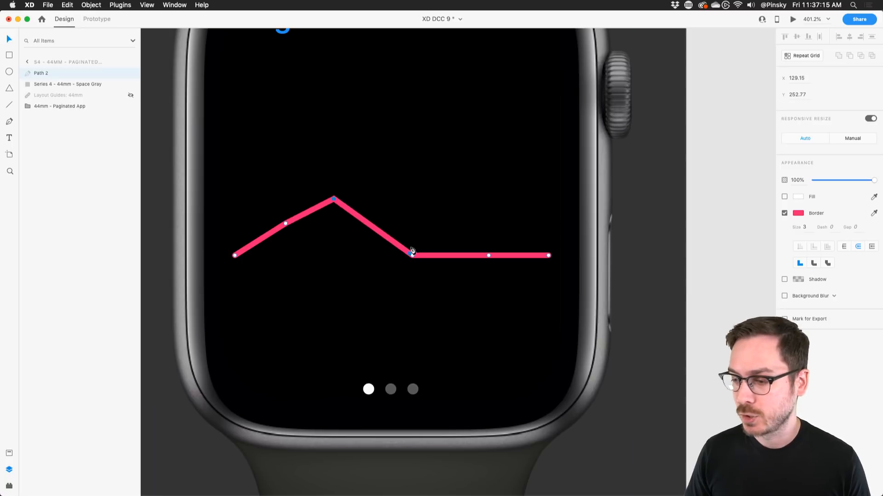
pyautogui.moveTo(412, 256); pyautogui.dragTo(408, 220)
pyautogui.moveTo(489, 256); pyautogui.dragTo(487, 191)
pyautogui.moveTo(548, 255); pyautogui.dragTo(547, 223)
pyautogui.moveTo(233, 257); pyautogui.dragTo(235, 202)
# Add the text "105" above the heartbeat line and enlarge it to size 36
pyautogui.scroll(3, 370, 272)
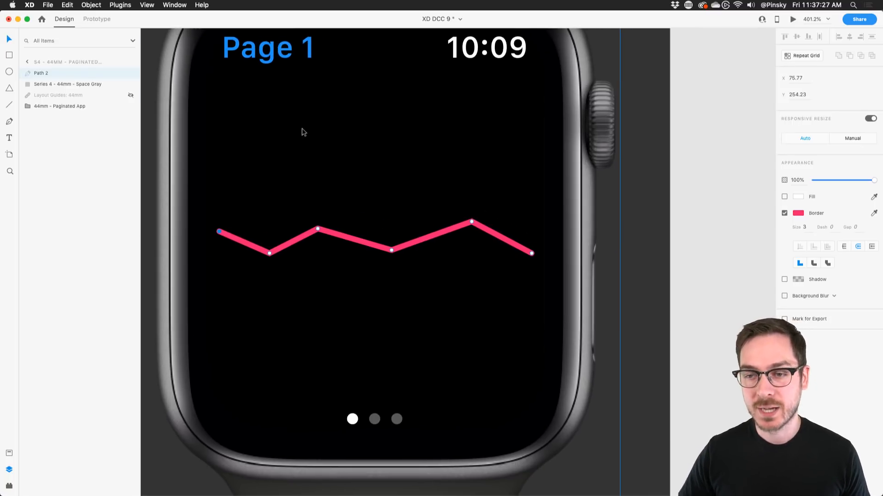
pyautogui.click(8, 138)
pyautogui.click(273, 157)
pyautogui.write('10')
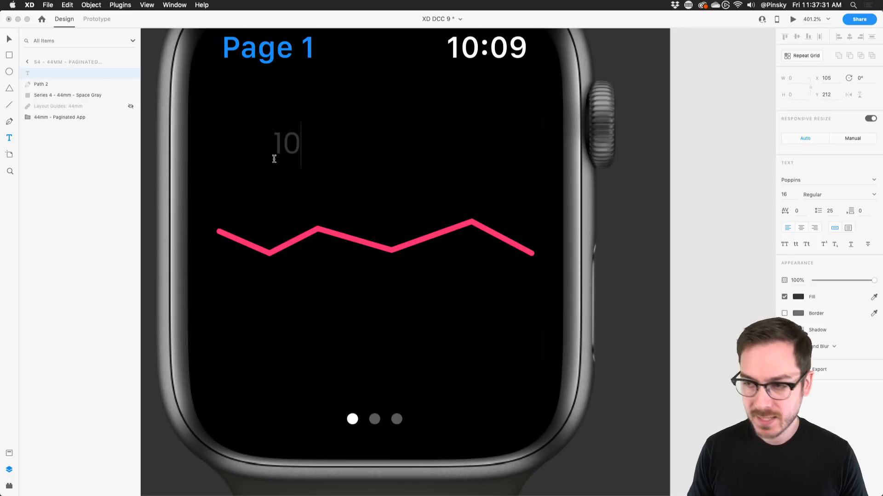
pyautogui.write('5')
pyautogui.press('Escape')
pyautogui.moveTo(296, 166); pyautogui.dragTo(297, 216)
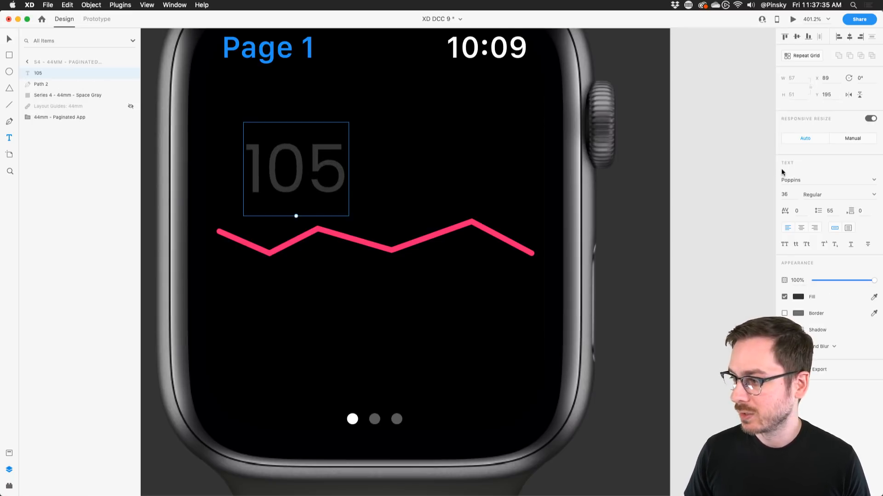
# Set the "105" text to Poppins Bold with a white fill
pyautogui.click(874, 195)
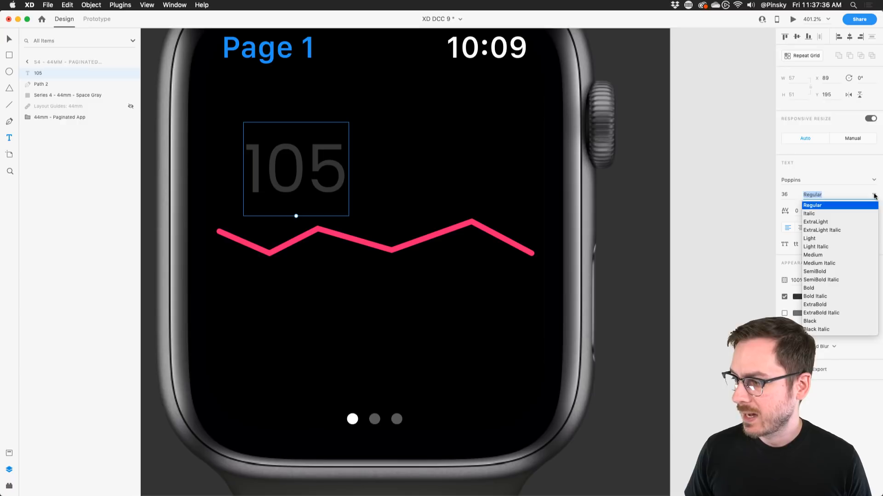
pyautogui.click(810, 288)
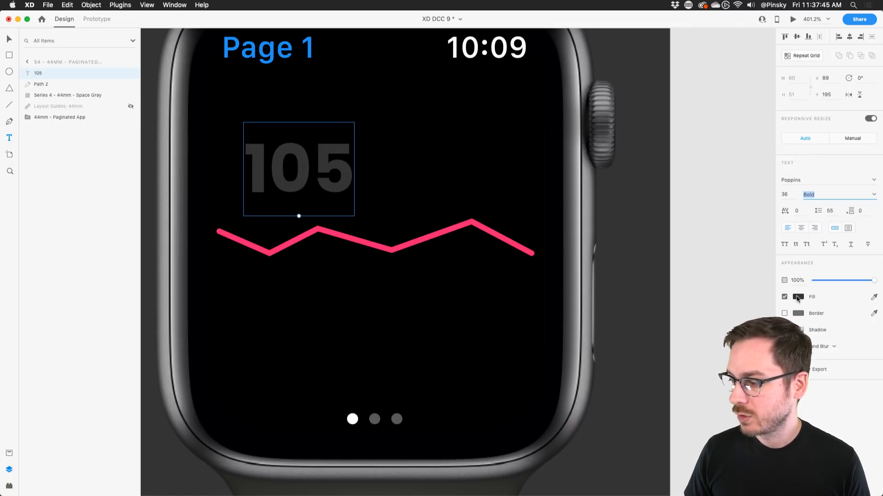
pyautogui.click(797, 298)
pyautogui.moveTo(700, 256); pyautogui.dragTo(691, 242)
pyautogui.click(818, 370)
# Replace the number with "75" and move it to about X 93, Y 190
pyautogui.doubleClick(312, 176)
pyautogui.press('Escape')
pyautogui.press('cmd+a')
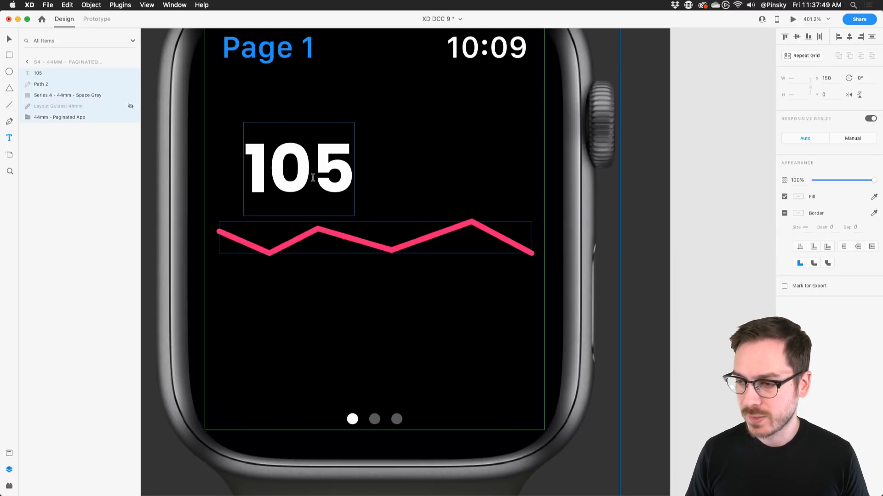
pyautogui.doubleClick(312, 178)
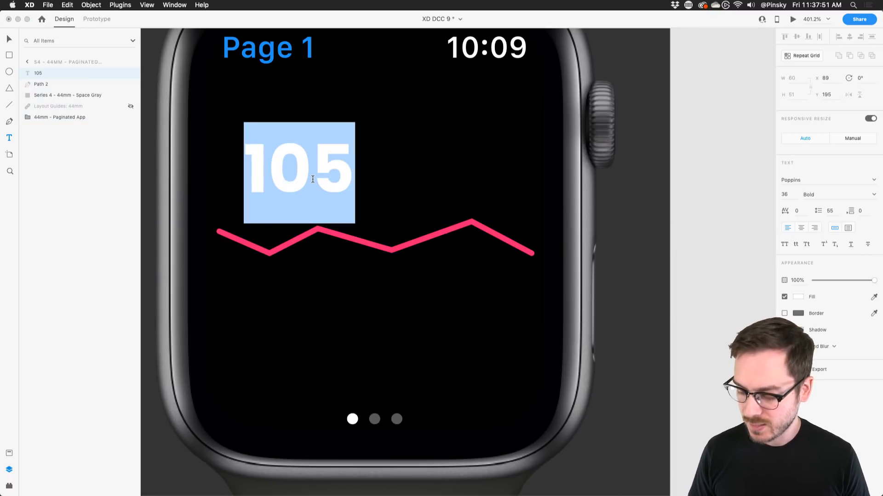
pyautogui.write('75')
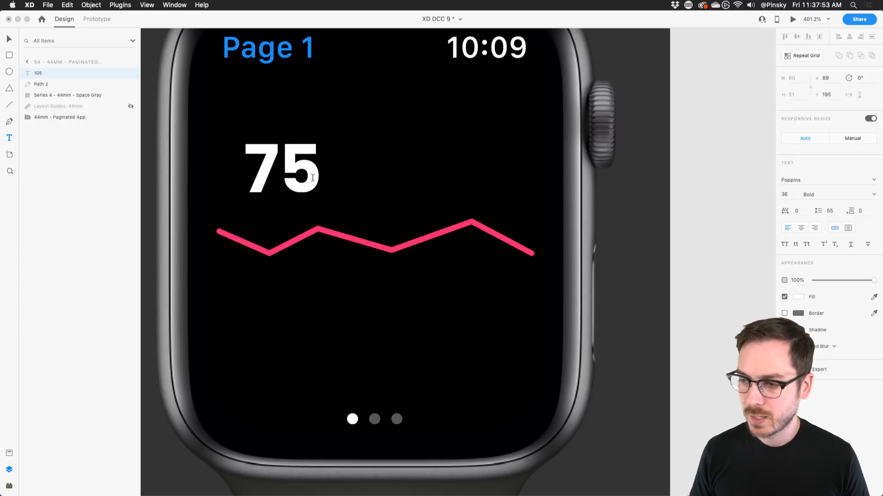
pyautogui.press('Escape')
pyautogui.moveTo(296, 165); pyautogui.dragTo(306, 157)
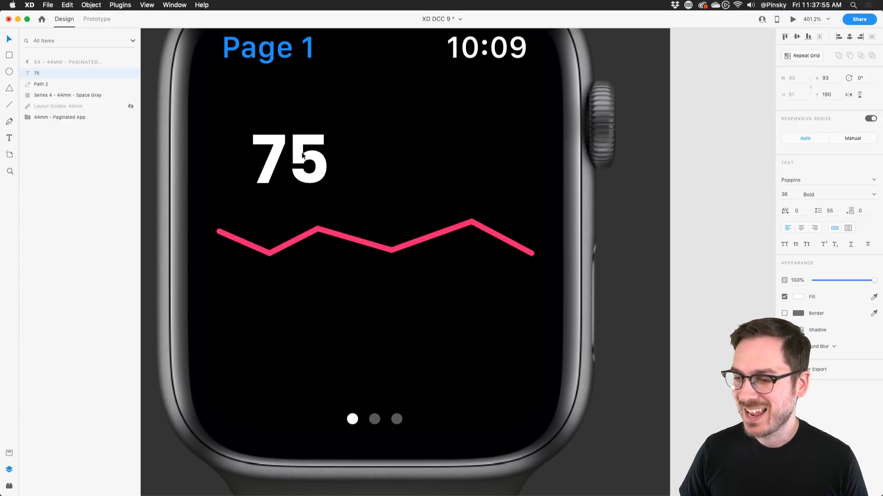
# Enlarge the "75" to size 41, duplicate it beside the number, and turn the copy into a "BPM" label at size 15
pyautogui.moveTo(291, 216); pyautogui.dragTo(425, 163)
pyautogui.doubleClick(425, 165)
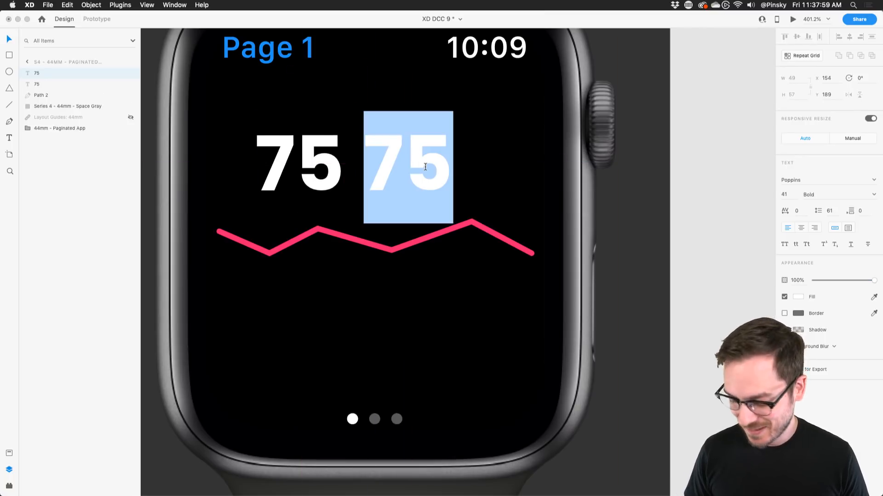
pyautogui.write('BPM')
pyautogui.press('Escape')
pyautogui.moveTo(447, 217); pyautogui.dragTo(384, 173)
# Set the "BPM" label to the Light weight with a dark gray fill
pyautogui.click(873, 194)
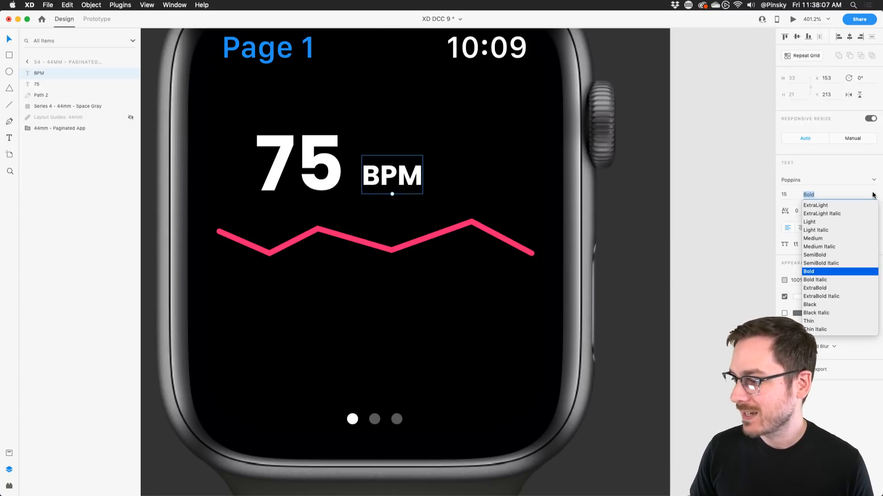
pyautogui.click(818, 223)
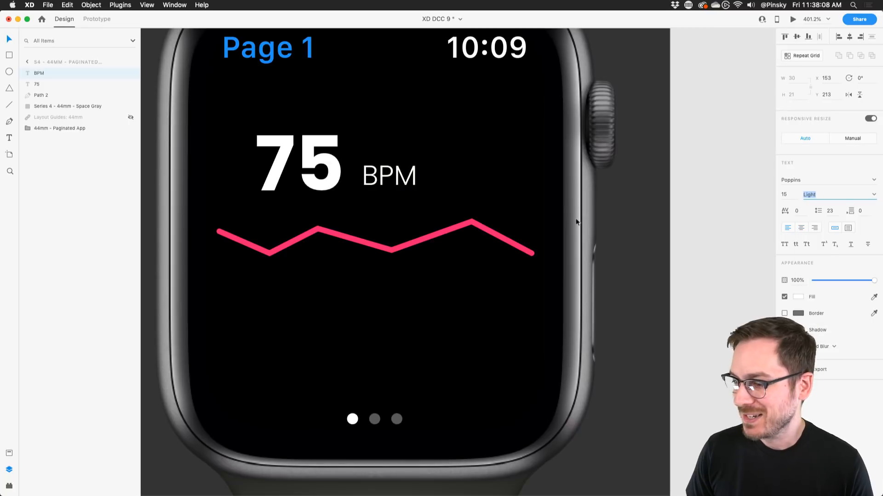
pyautogui.click(798, 297)
pyautogui.click(690, 287)
pyautogui.press('Escape')
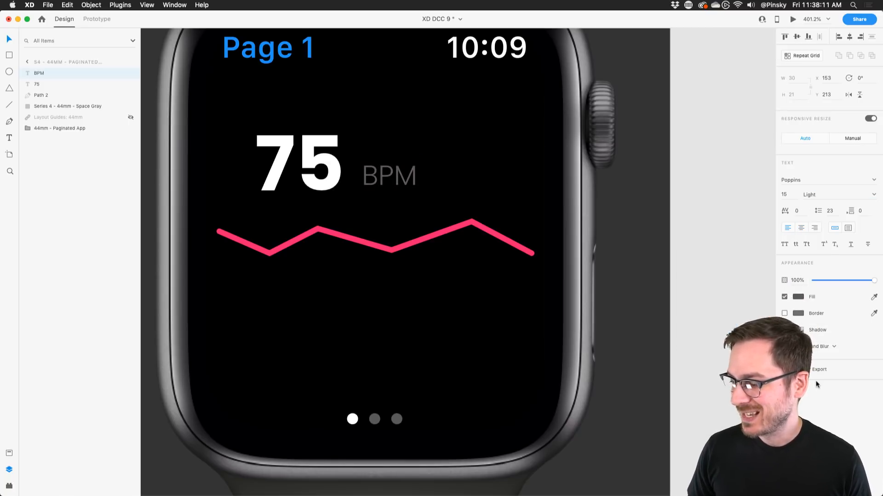
# Enlarge "BPM" to size 20 close beside "75", then scale both texts up together and position them above the heartbeat line
pyautogui.moveTo(389, 192); pyautogui.dragTo(390, 212)
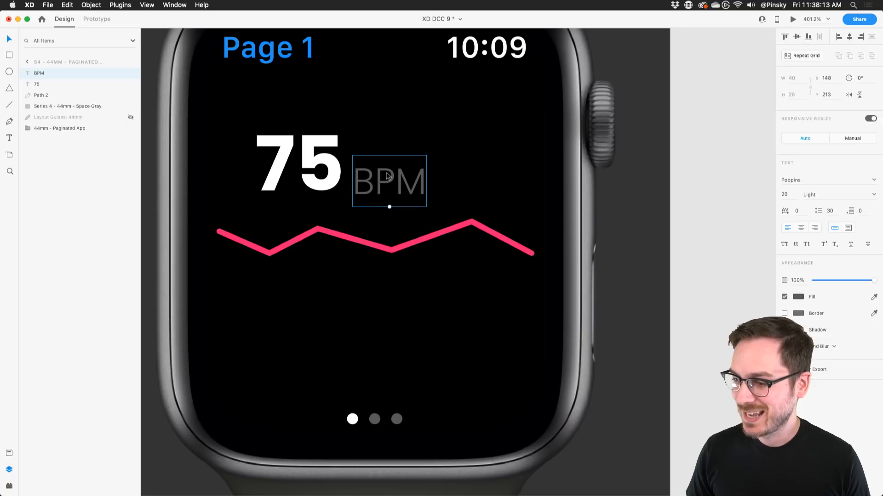
pyautogui.moveTo(386, 176); pyautogui.dragTo(366, 176)
pyautogui.keyDown('shift'); pyautogui.click(331, 176); pyautogui.keyUp('shift')
pyautogui.moveTo(459, 216); pyautogui.dragTo(481, 231)
pyautogui.moveTo(366, 175); pyautogui.dragTo(365, 166)
# Add a shadow to the heartbeat line in red #E22424 at 100% opacity
pyautogui.click(323, 227)
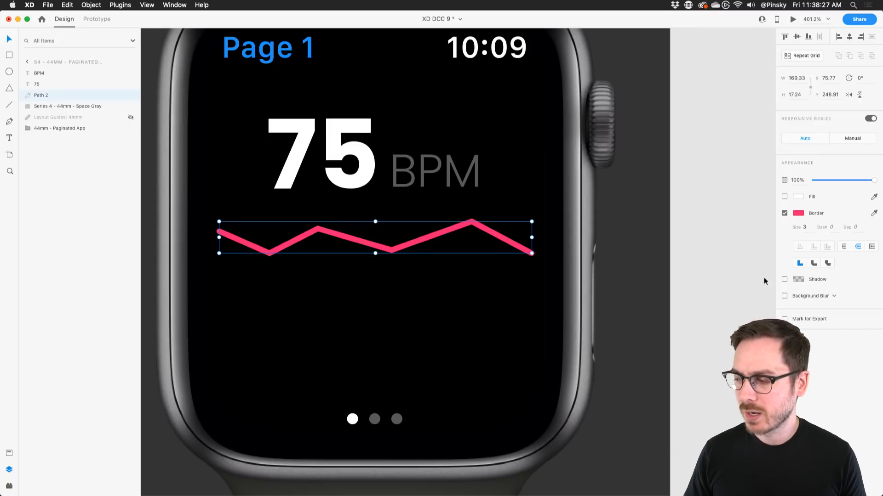
pyautogui.click(785, 280)
pyautogui.click(798, 279)
pyautogui.click(744, 241)
pyautogui.moveTo(777, 237); pyautogui.dragTo(778, 228)
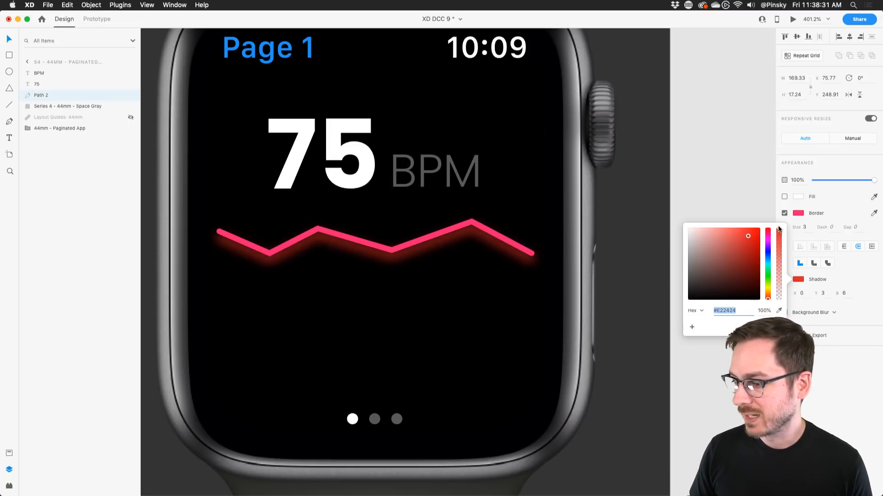
# Turn the line's shadow into a glow with Y offset 0, blur 9 and pink color #E2245E
pyautogui.click(826, 293)
pyautogui.write('1')
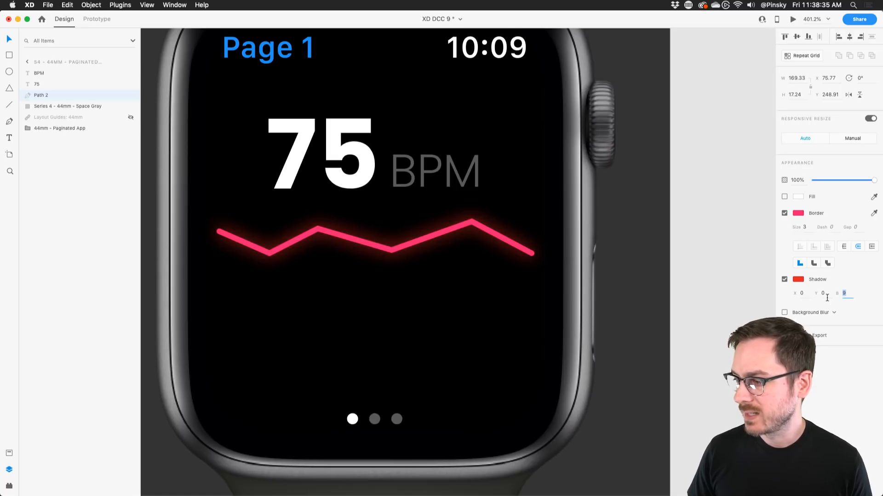
pyautogui.click(798, 279)
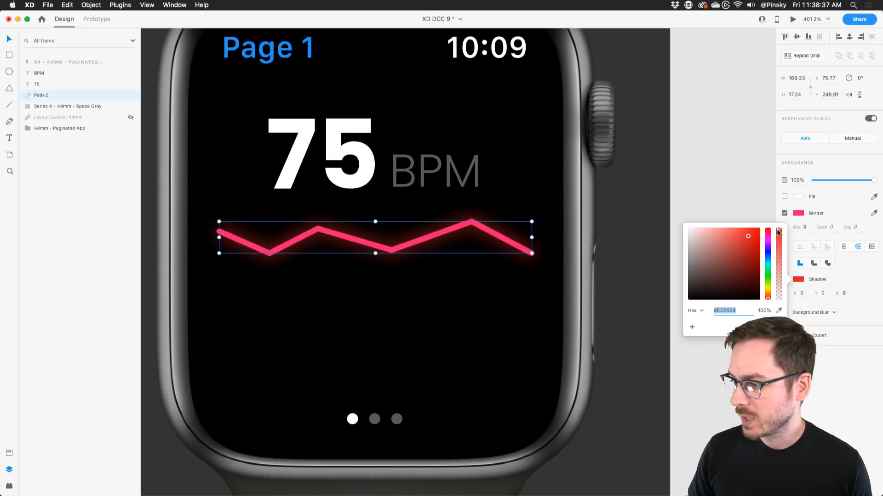
pyautogui.moveTo(768, 236); pyautogui.dragTo(769, 233)
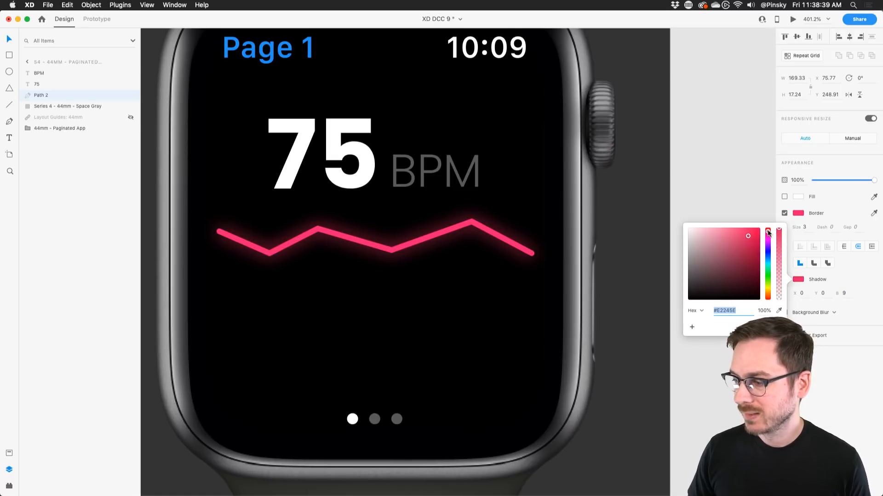
pyautogui.click(838, 395)
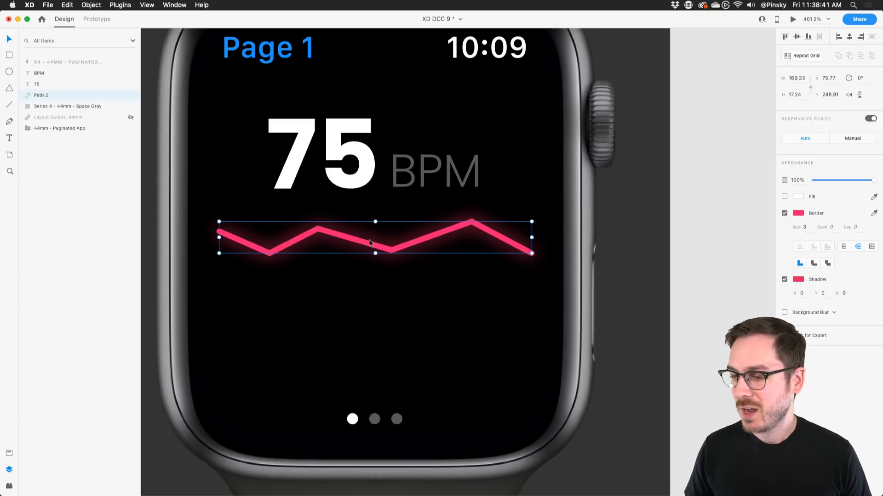
# Draw a 151 × 20 pill with corner radius 10 below the heartbeat line, with no border and a dark gray #2B2B2B fill
pyautogui.scroll(-3, 393, 251)
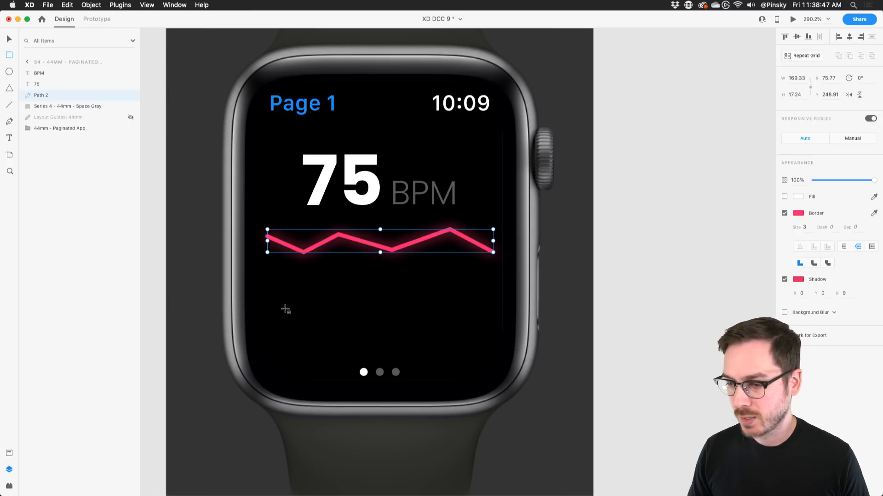
pyautogui.moveTo(268, 287); pyautogui.dragTo(428, 307)
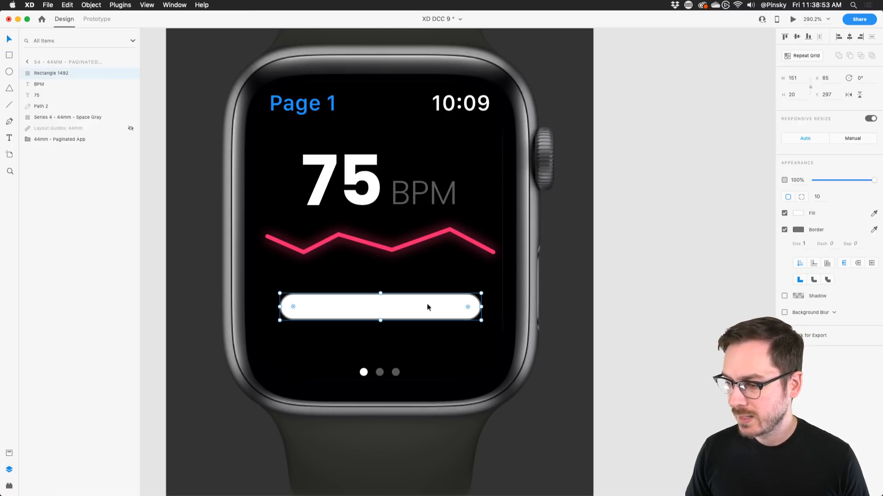
pyautogui.click(784, 229)
pyautogui.click(798, 213)
pyautogui.moveTo(719, 220); pyautogui.dragTo(669, 229)
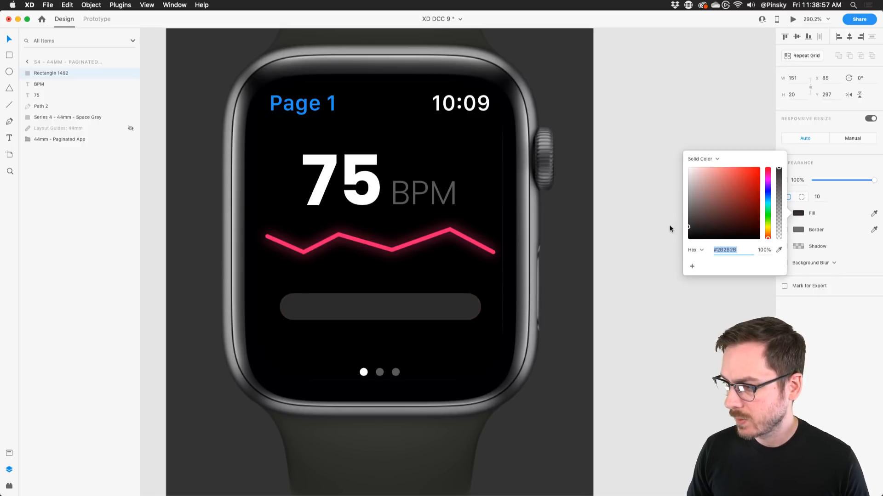
pyautogui.click(670, 227)
pyautogui.click(388, 309)
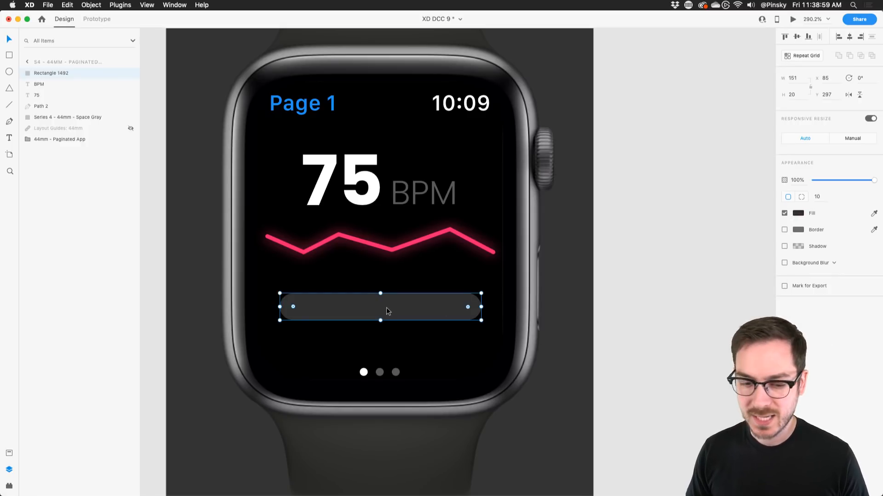
# Add the text "Perfect – Ed Sheeran" over the gray pill and place it at about X 85, Y 295
pyautogui.scroll(5, 388, 309)
pyautogui.press('t')
pyautogui.click(271, 326)
pyautogui.write('Perfect – Ed Sheeran')
pyautogui.press('Escape')
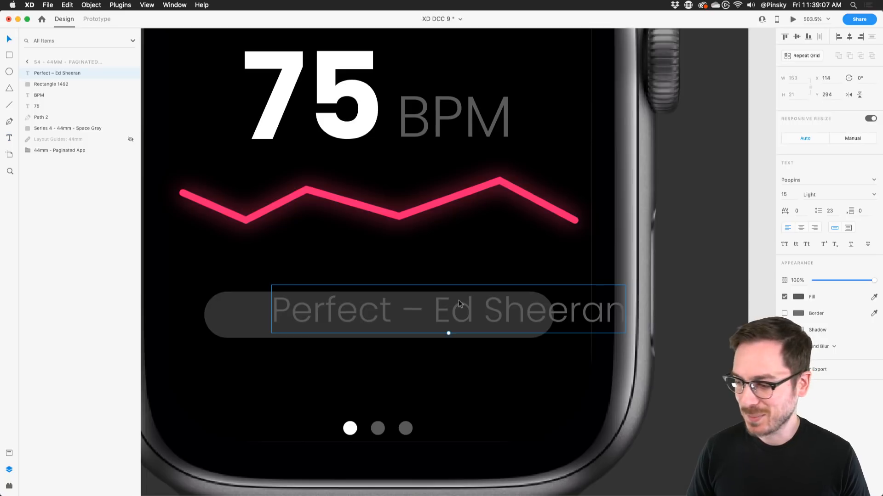
pyautogui.moveTo(526, 307); pyautogui.dragTo(454, 309)
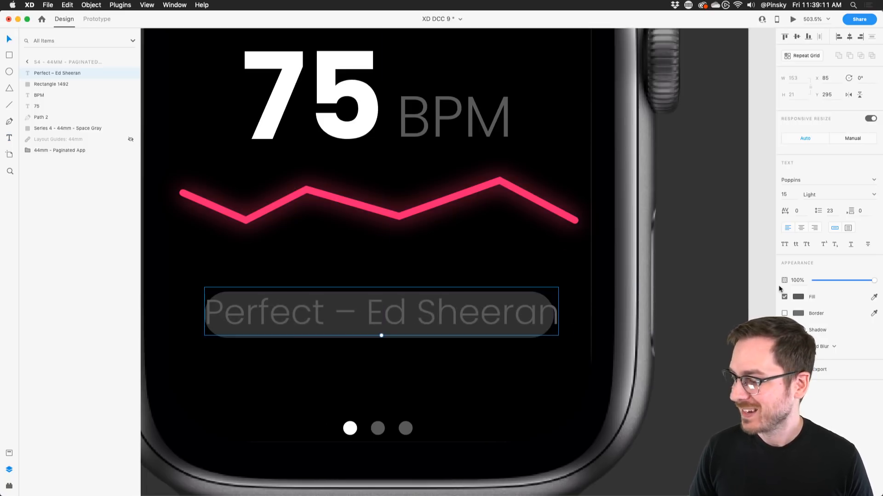
# Give the song title a white fill and the Medium weight
pyautogui.click(798, 299)
pyautogui.moveTo(778, 287); pyautogui.dragTo(778, 244)
pyautogui.click(518, 348)
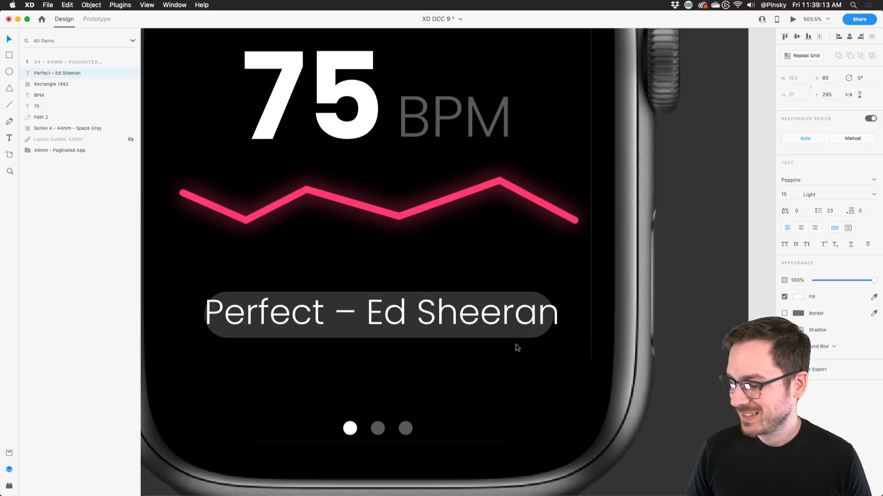
pyautogui.click(875, 194)
pyautogui.click(811, 238)
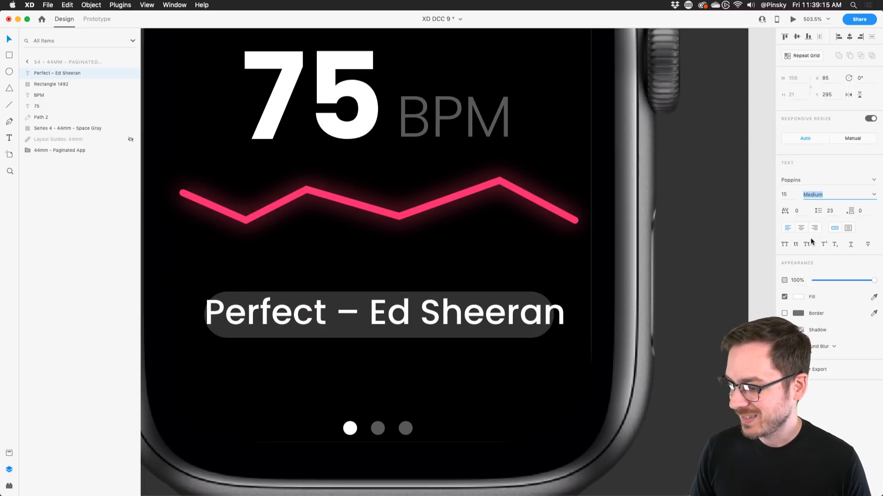
# Shrink the song title to size 12 and center it inside the pill at about X 98, Y 298
pyautogui.moveTo(406, 319); pyautogui.dragTo(436, 314)
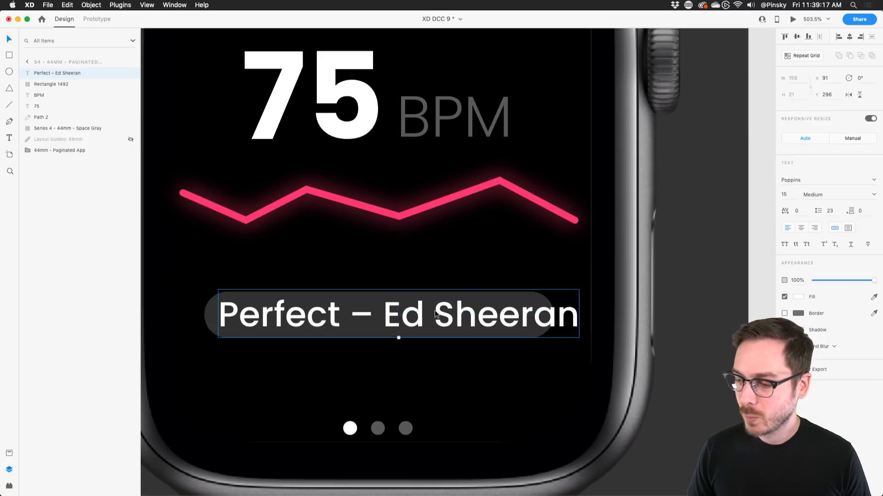
pyautogui.moveTo(398, 338); pyautogui.dragTo(388, 314)
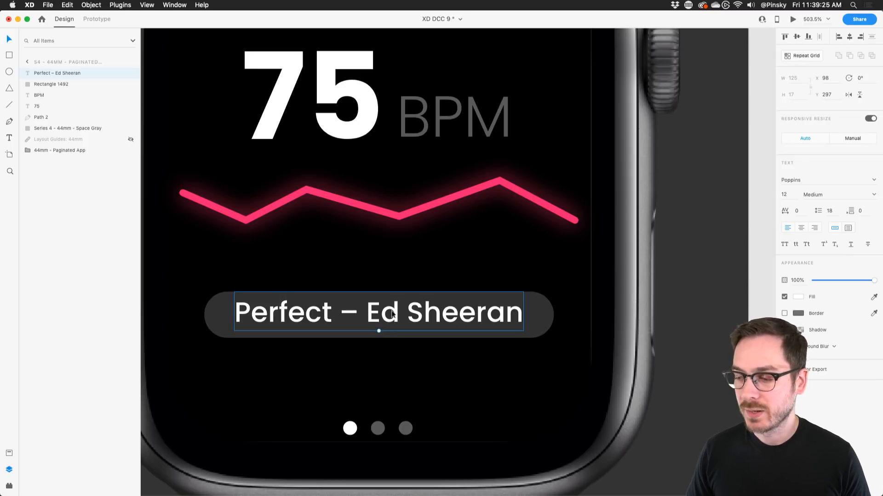
pyautogui.moveTo(393, 312)
pyautogui.mouseDown()
pyautogui.moveTo(462, 312)
pyautogui.moveTo(362, 313)
pyautogui.moveTo(393, 317)
pyautogui.mouseUp()
# Move the heartbeat line down to about Y 253, between the BPM reading and the song pill
pyautogui.scroll(-5, 393, 317)
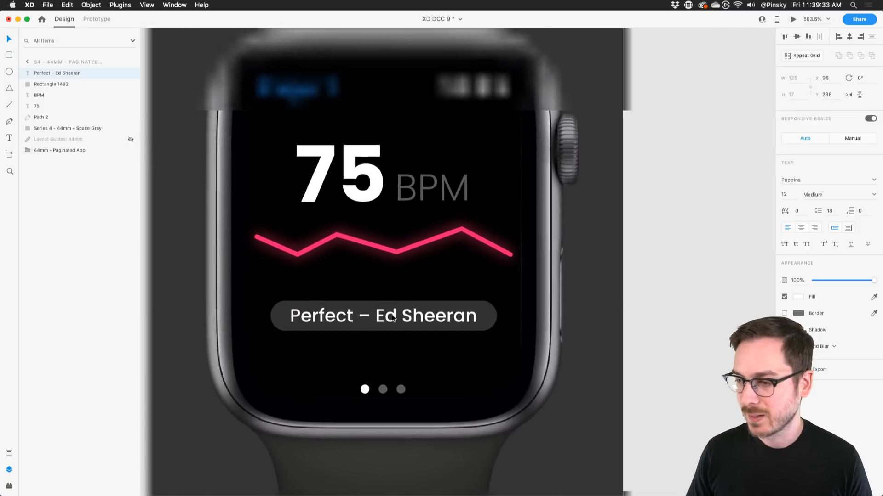
pyautogui.moveTo(435, 246); pyautogui.dragTo(436, 253)
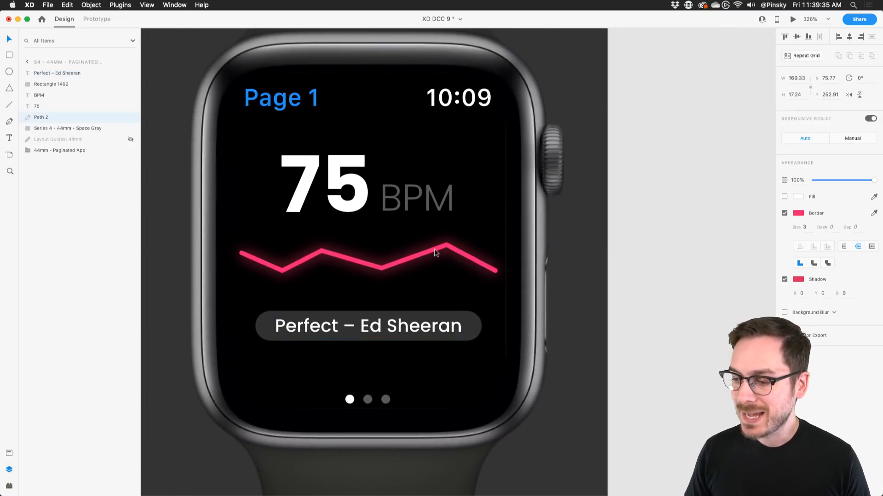
# Select the 75 and BPM texts together and nudge the reading down slightly
pyautogui.click(363, 181)
pyautogui.keyDown('shift'); pyautogui.click(406, 190); pyautogui.keyUp('shift')
pyautogui.moveTo(406, 190); pyautogui.dragTo(406, 191)
pyautogui.click(664, 209)
pyautogui.press('super+minus')
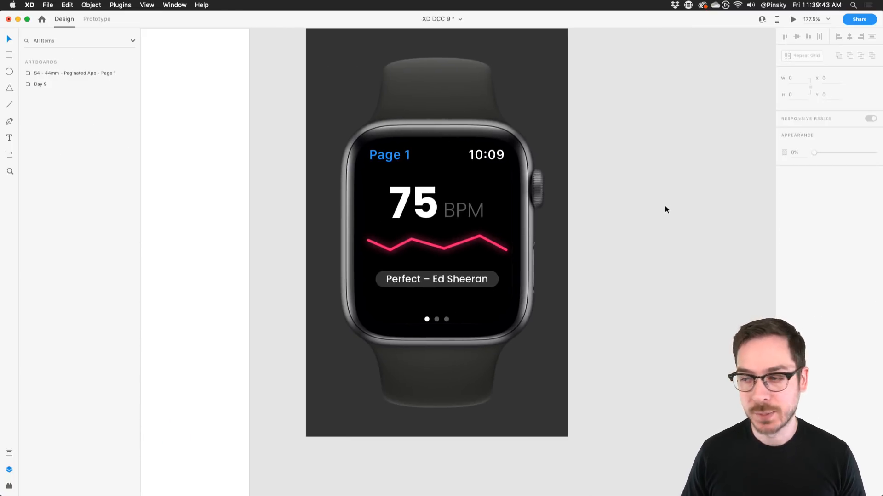
# Hide the "Page 1" title inside the 44mm status bar component on the watch artboard
pyautogui.scroll(-2, 665, 210)
pyautogui.hscroll(3, 634, 198)
pyautogui.click(371, 181)
pyautogui.scroll(5, 370, 182)
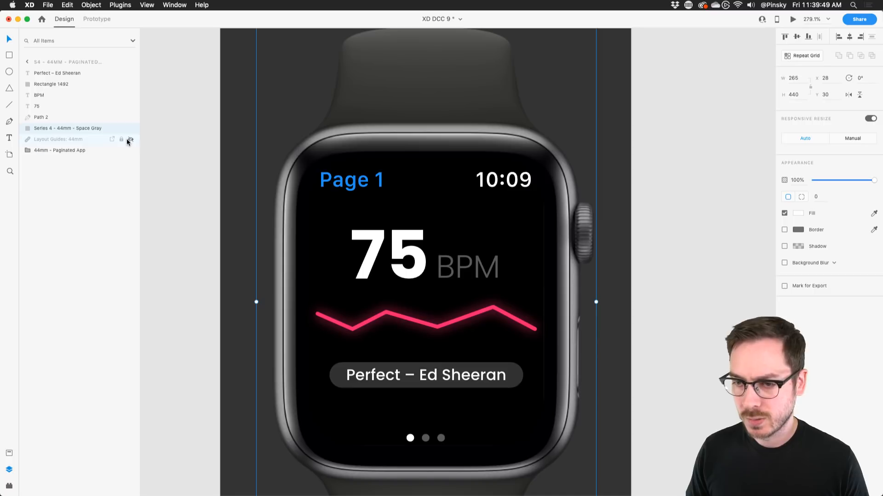
pyautogui.click(131, 150)
pyautogui.click(131, 151)
pyautogui.click(30, 152)
pyautogui.click(60, 161)
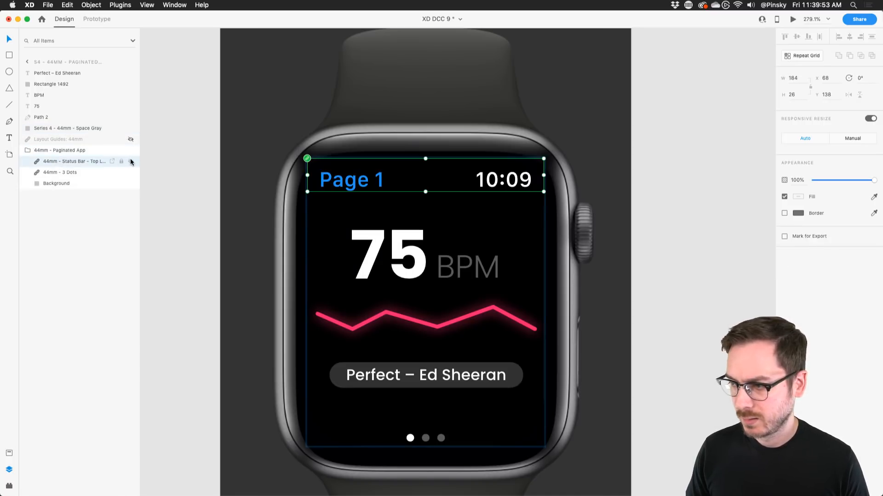
pyautogui.click(32, 161)
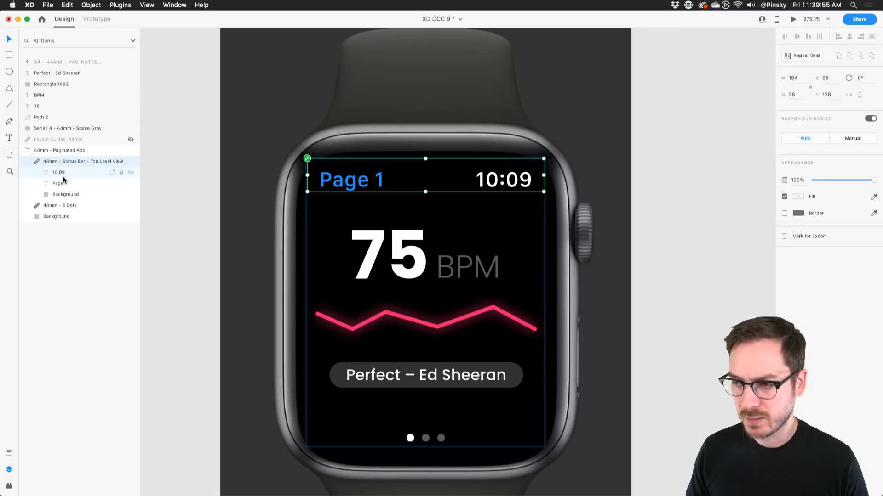
pyautogui.click(131, 183)
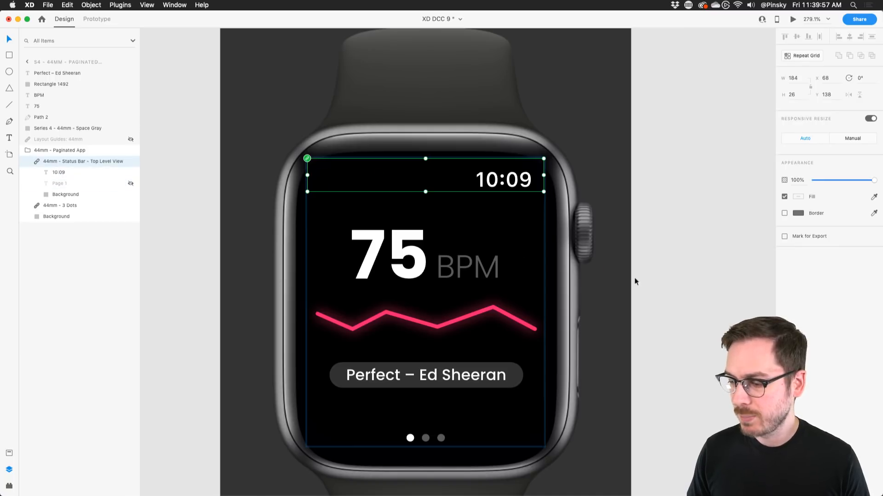
pyautogui.press('Escape')
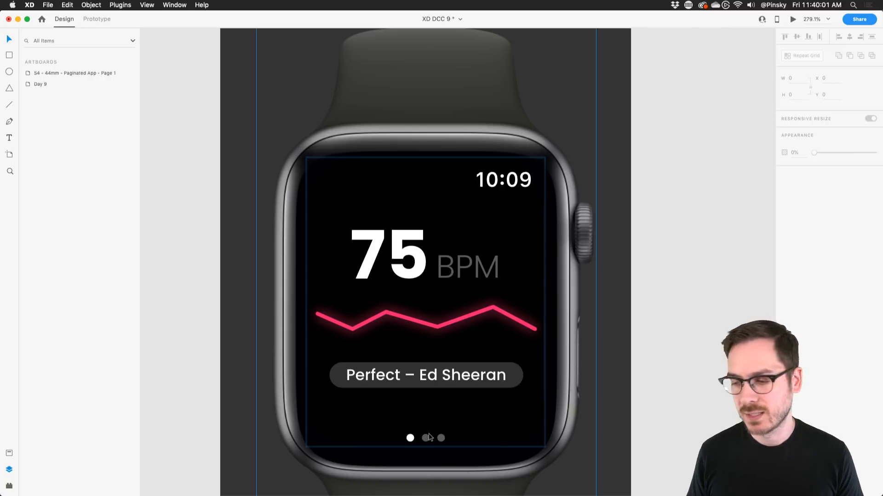
# Duplicate the "S4 - 44mm - Paginated App - Page 1" artboard
pyautogui.press('super+minus')
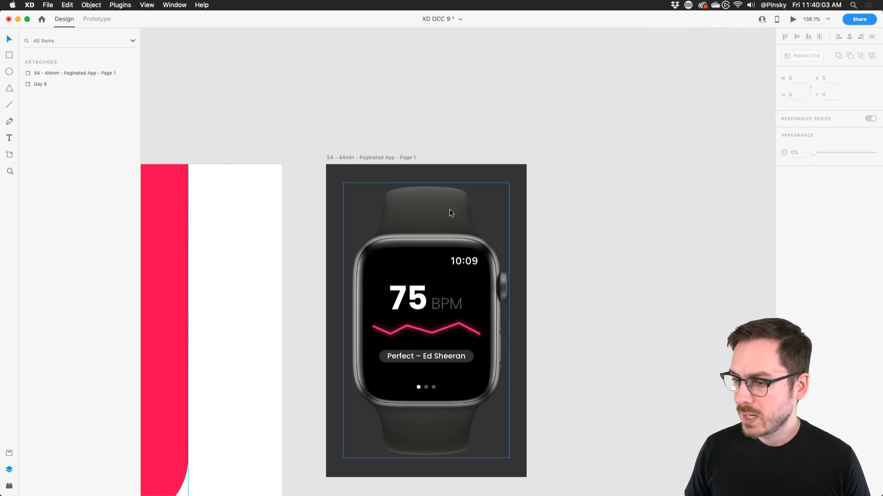
pyautogui.click(357, 156)
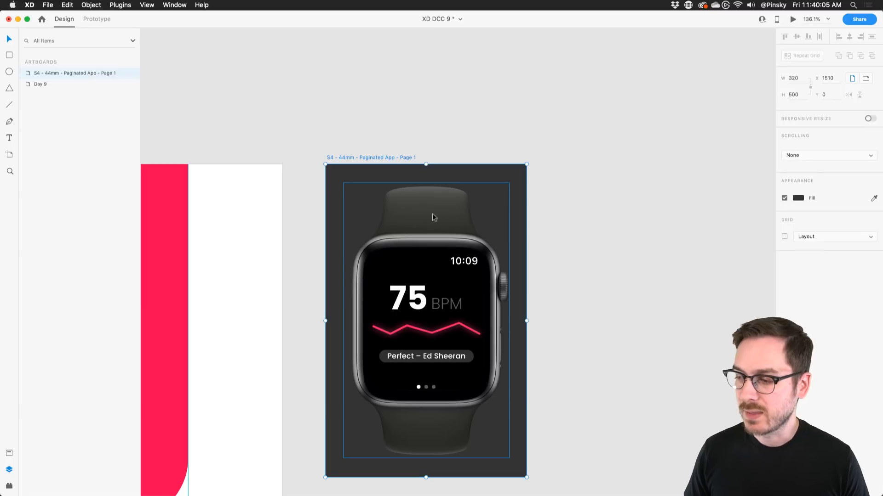
pyautogui.press('super+d')
# Reshape the heartbeat line on the duplicated artboard by raising every anchor point except the first, with the second and fifth as peaks
pyautogui.scroll(5, 610, 274)
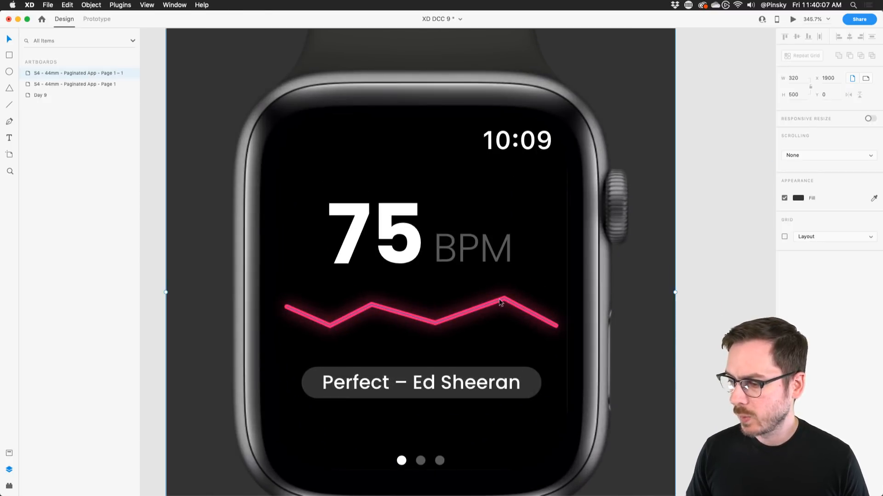
pyautogui.doubleClick(505, 301)
pyautogui.moveTo(505, 300); pyautogui.dragTo(503, 270)
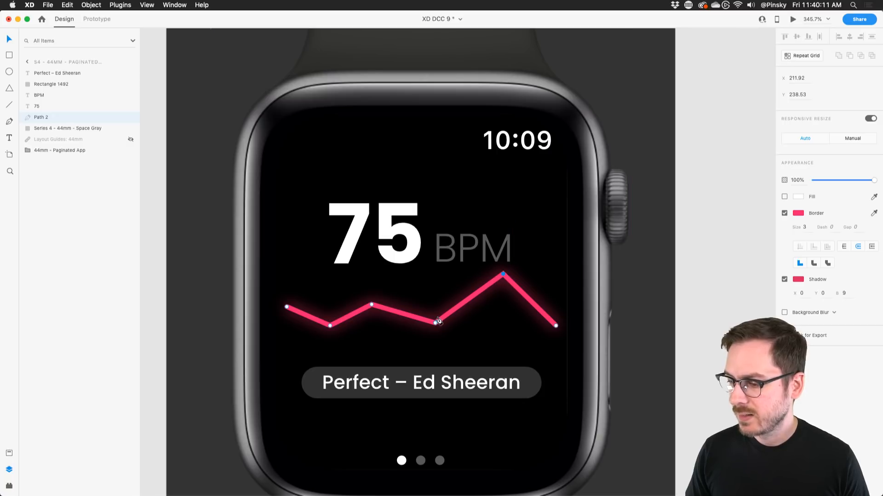
pyautogui.moveTo(435, 319); pyautogui.dragTo(437, 298)
pyautogui.click(372, 304)
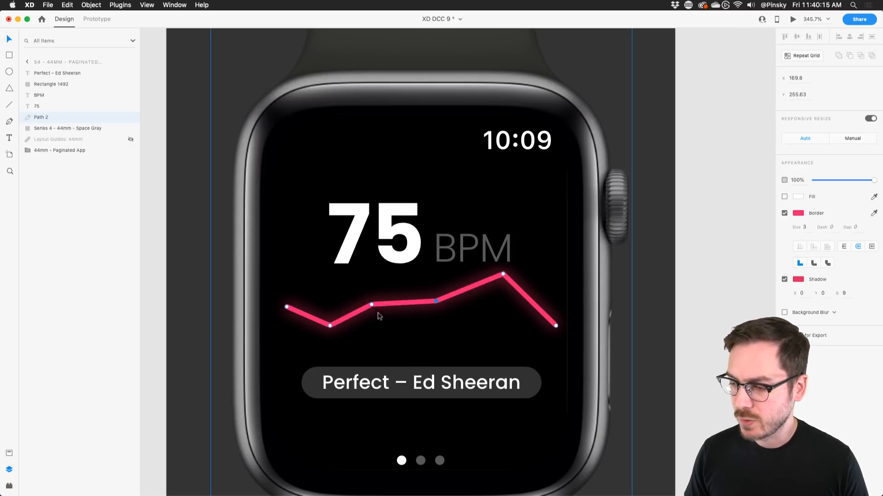
pyautogui.moveTo(372, 307); pyautogui.dragTo(372, 294)
pyautogui.moveTo(331, 327); pyautogui.dragTo(330, 268)
pyautogui.click(556, 325)
pyautogui.moveTo(556, 325); pyautogui.dragTo(555, 301)
pyautogui.scroll(-5, 478, 312)
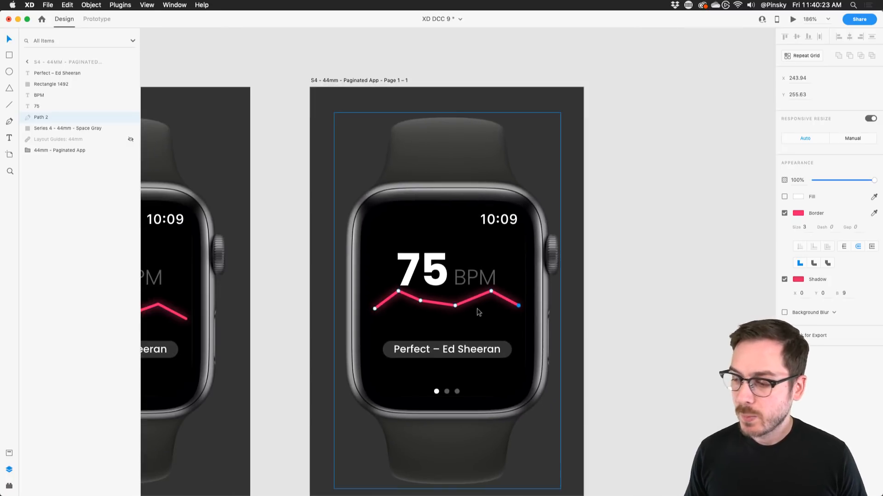
# In Prototype mode, link the original watch artboard to its duplicate
pyautogui.hscroll(-5, 478, 313)
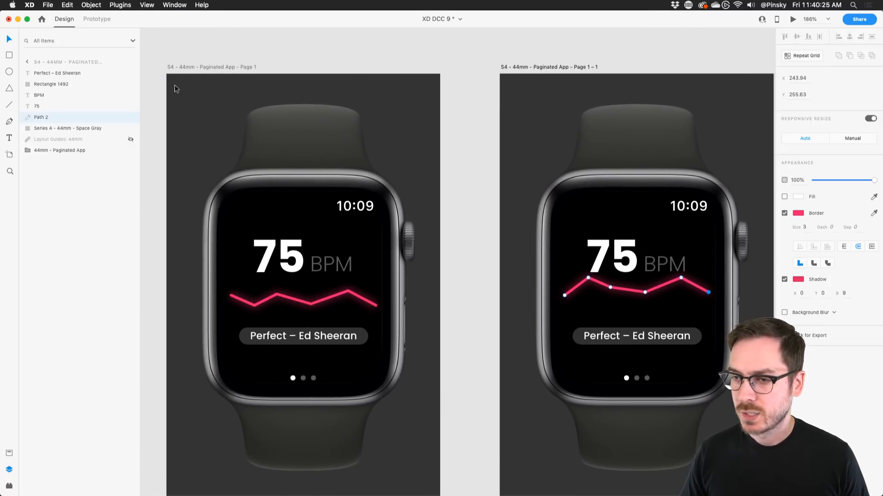
pyautogui.click(197, 63)
pyautogui.click(93, 20)
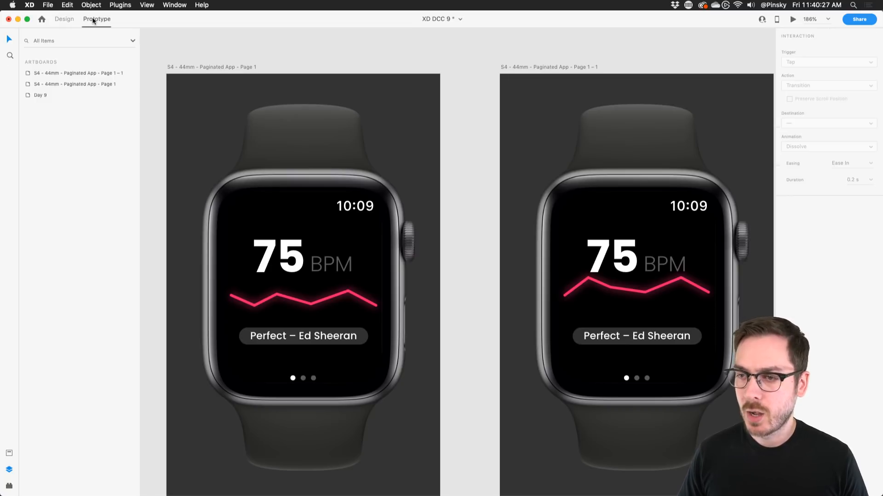
pyautogui.click(193, 68)
pyautogui.scroll(-2, 409, 269)
pyautogui.hscroll(2, 409, 269)
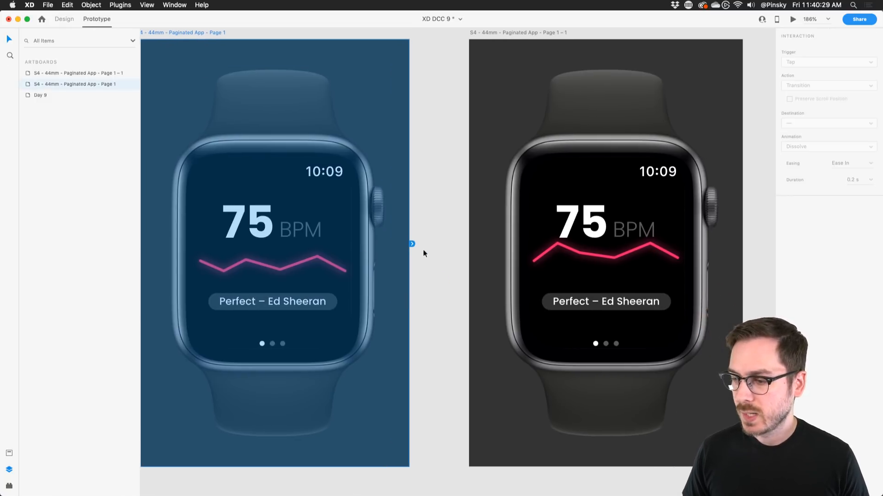
pyautogui.moveTo(413, 241); pyautogui.dragTo(491, 166)
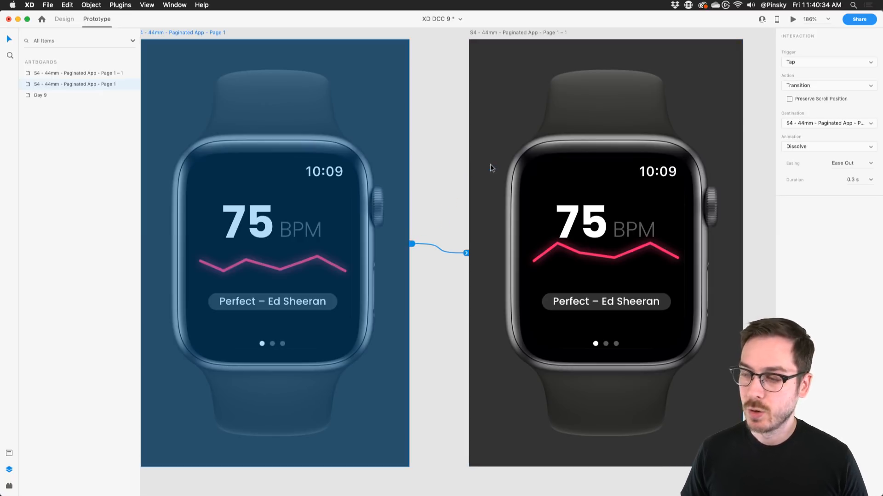
# Set the interaction's trigger to Time with a 0.6 s delay and its action to Auto-Animate
pyautogui.click(845, 62)
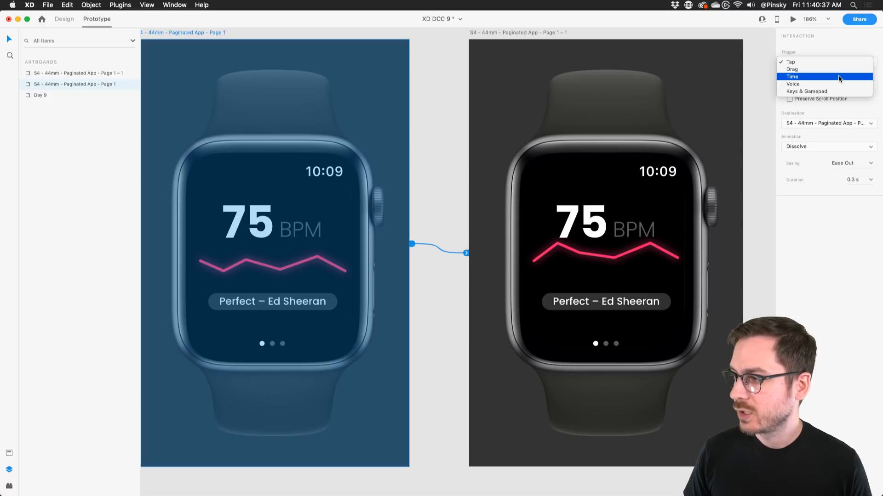
pyautogui.click(844, 77)
pyautogui.click(870, 76)
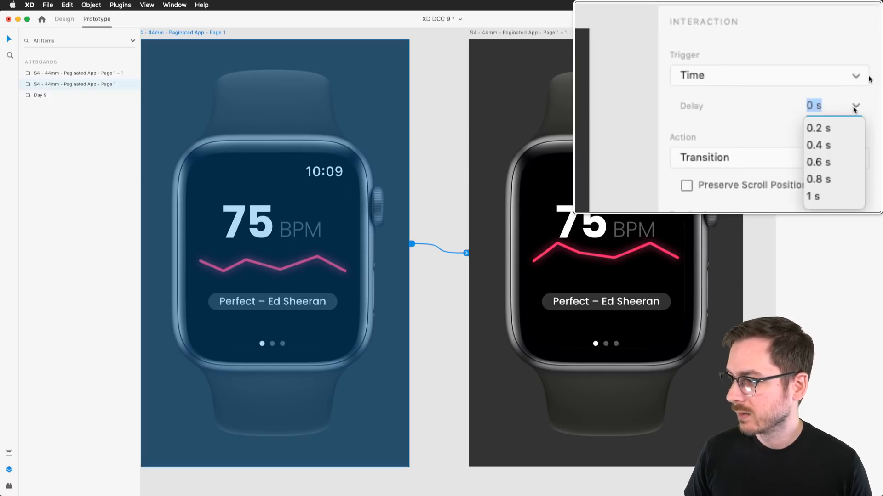
pyautogui.click(830, 106)
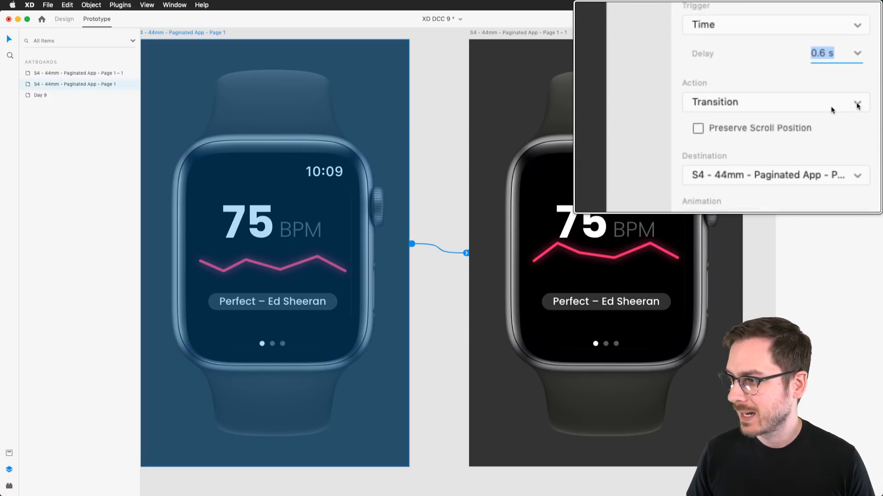
pyautogui.click(833, 109)
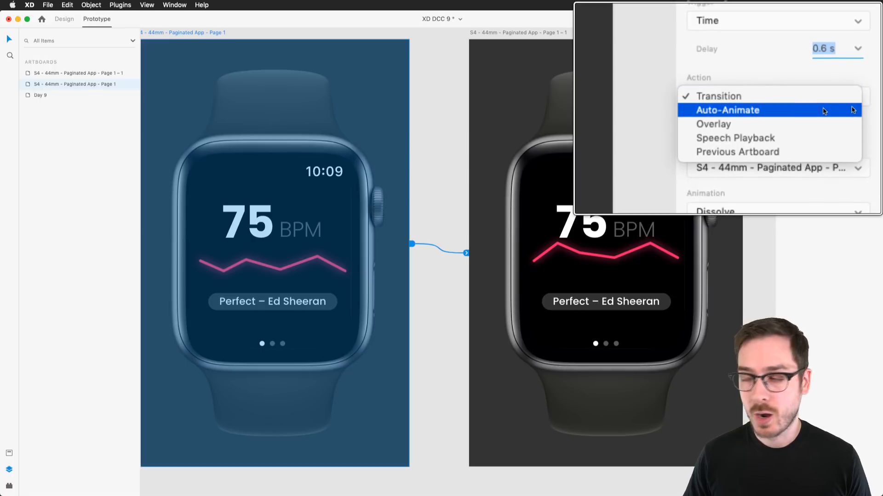
pyautogui.click(825, 110)
# Set the easing to Ease In-Out with a 1 s duration and preview the heartbeat animation
pyautogui.click(855, 138)
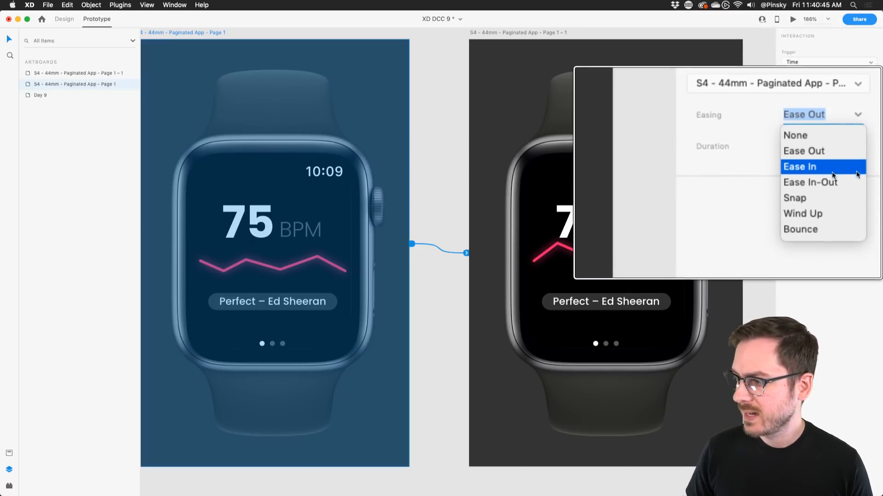
pyautogui.click(833, 182)
pyautogui.click(858, 159)
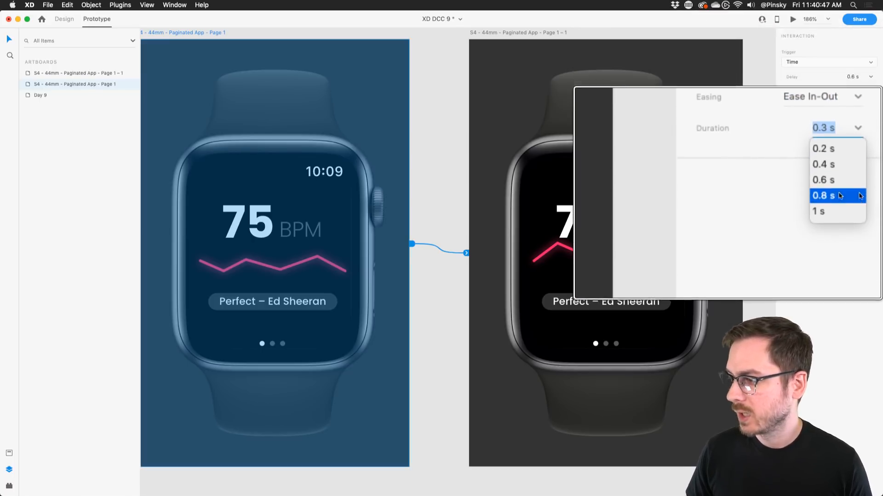
pyautogui.click(857, 202)
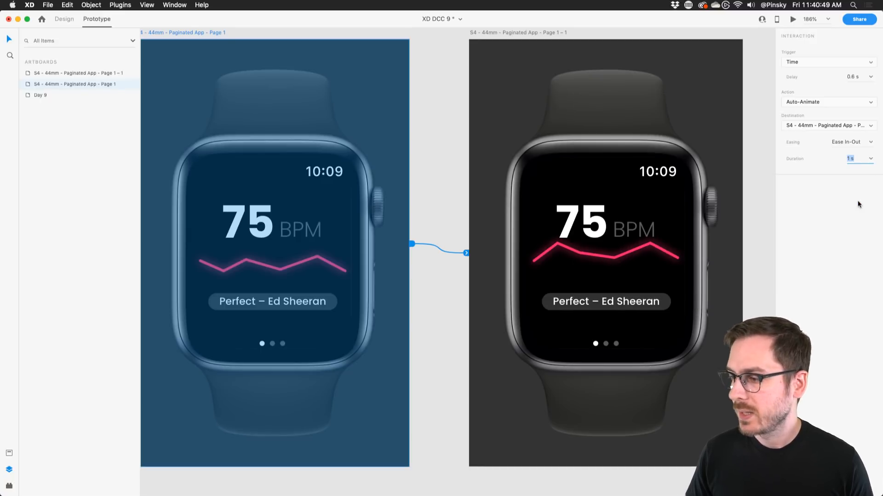
pyautogui.click(792, 20)
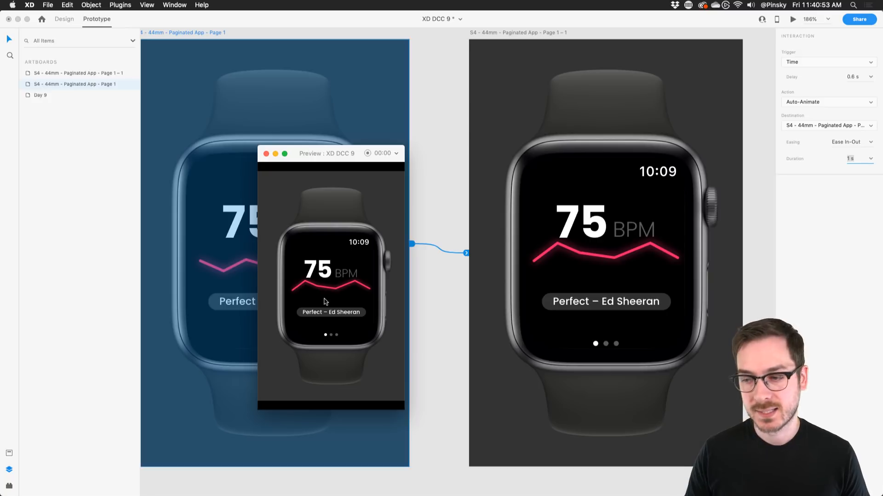
pyautogui.press('super+w')
# Return to Design mode and change the heart rate text on the duplicated artboard to 105
pyautogui.scroll(5, 649, 236)
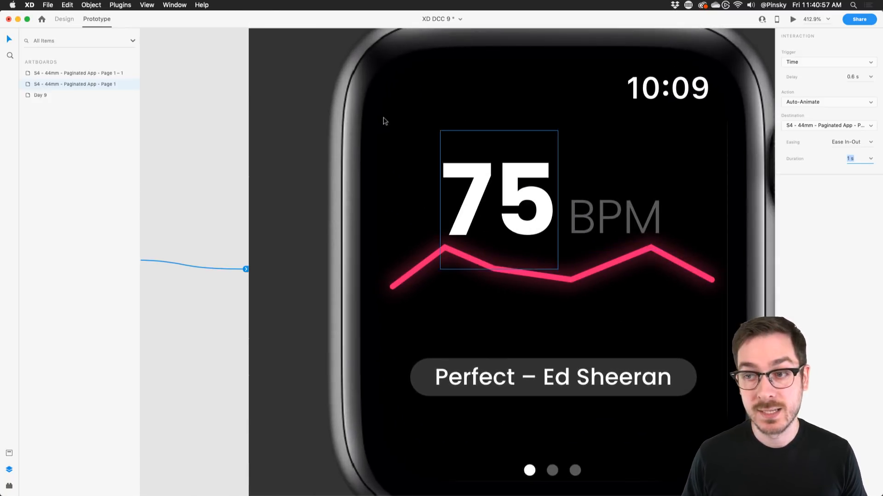
pyautogui.click(58, 21)
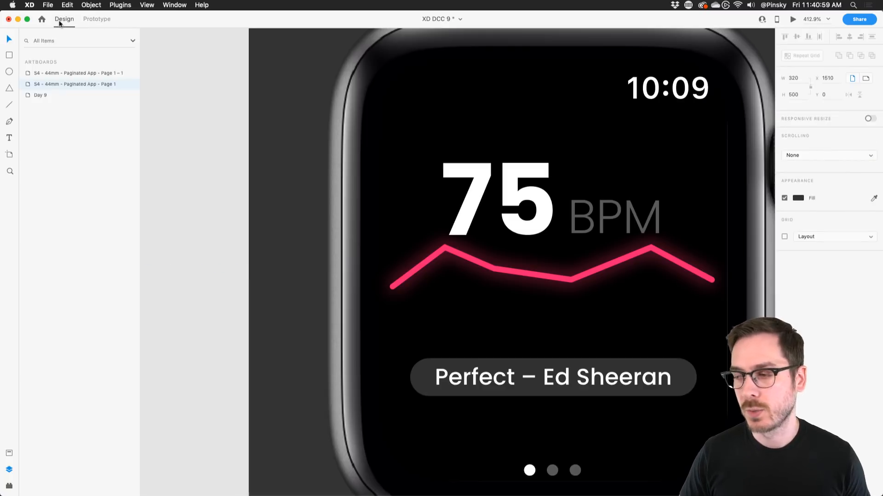
pyautogui.click(503, 203)
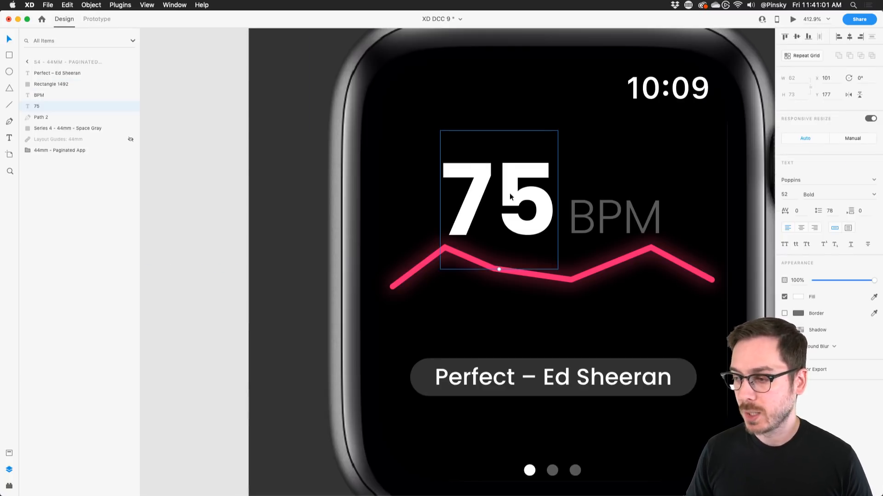
pyautogui.doubleClick(503, 203)
pyautogui.write('105')
pyautogui.press('Escape')
pyautogui.press('super+z')
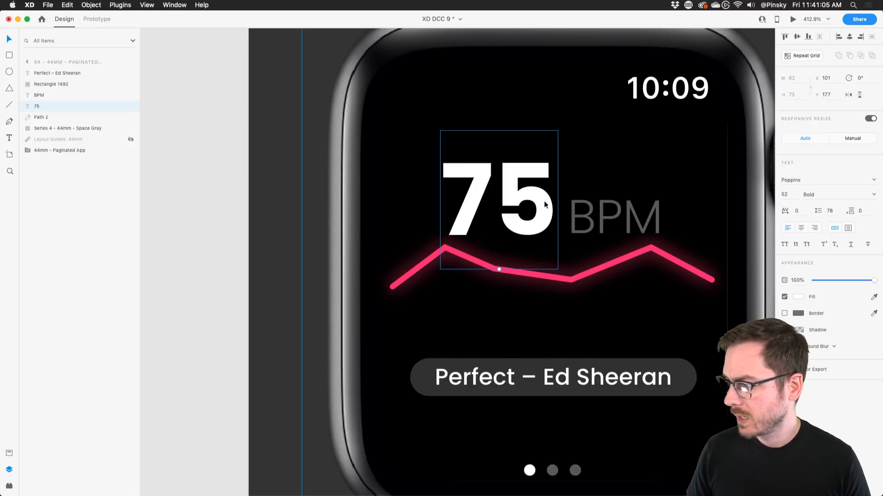
pyautogui.doubleClick(493, 203)
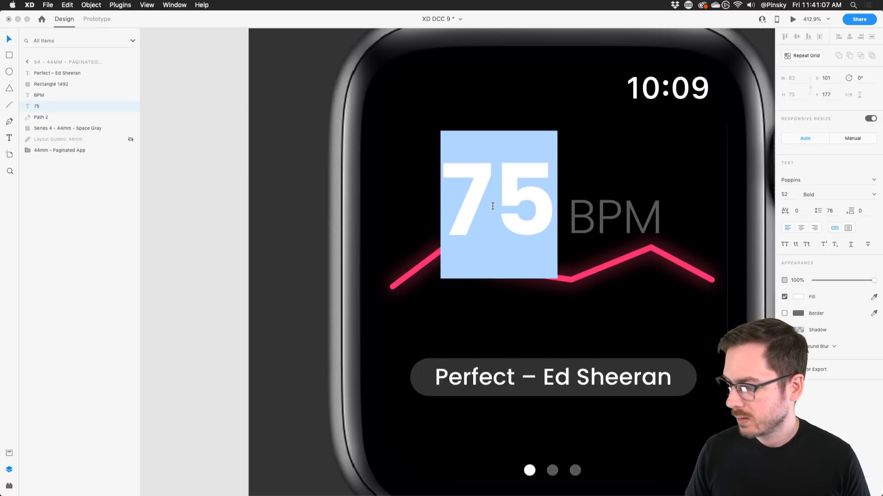
pyautogui.write('105')
pyautogui.press('Escape')
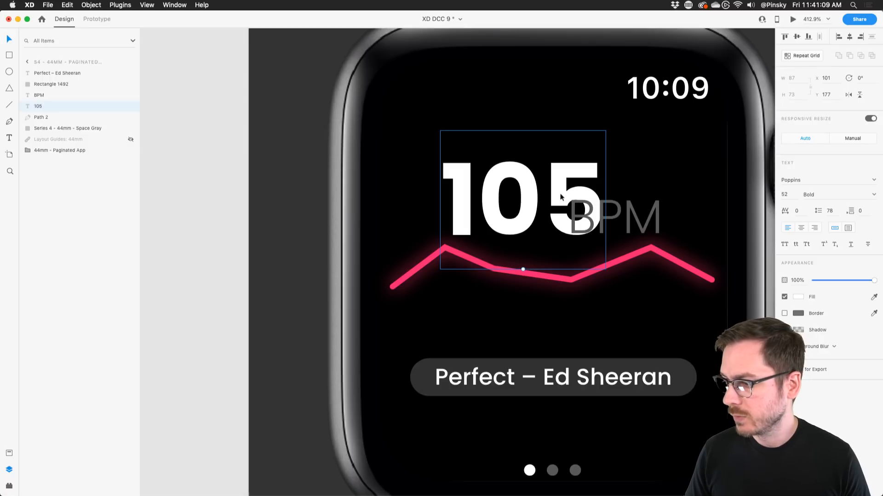
# Shift the 105 reading left and move the BPM label right to X 176 so they no longer overlap
pyautogui.moveTo(523, 197); pyautogui.dragTo(498, 196)
pyautogui.moveTo(610, 213); pyautogui.dragTo(624, 215)
pyautogui.press('Right')
pyautogui.scroll(-5, 624, 215)
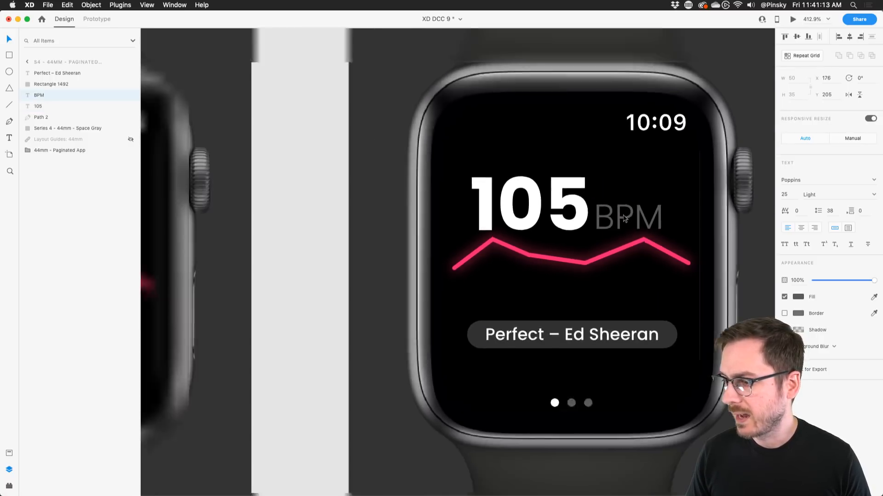
# Preview the transition from the original watch screen to the 105 BPM version
pyautogui.click(266, 187)
pyautogui.press('super+Return')
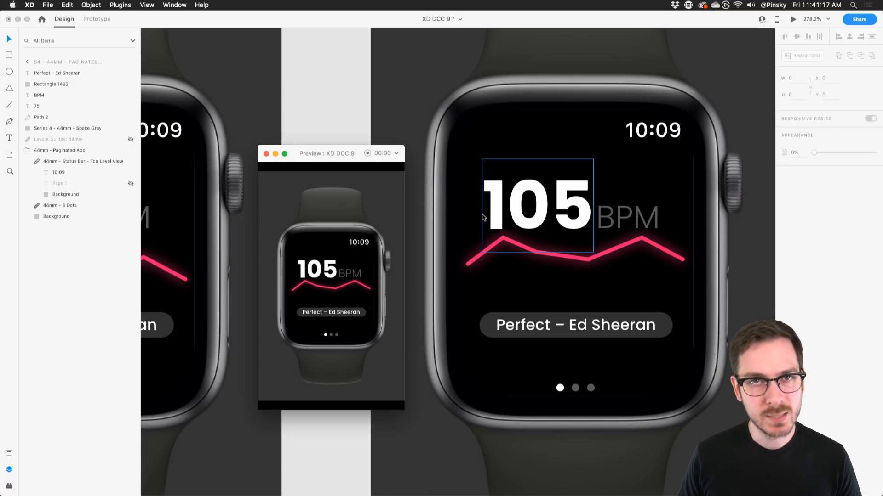
pyautogui.click(500, 206)
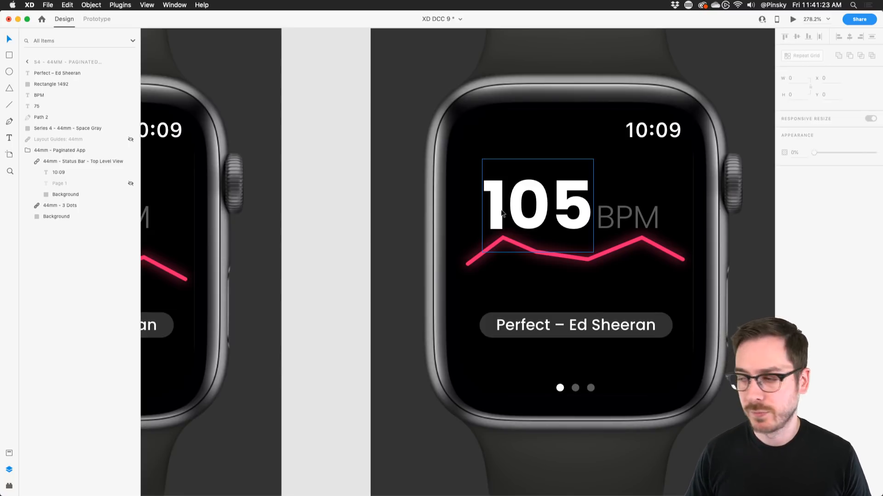
# Delete the duplicated watch artboard and return to the original one
pyautogui.scroll(5, 501, 213)
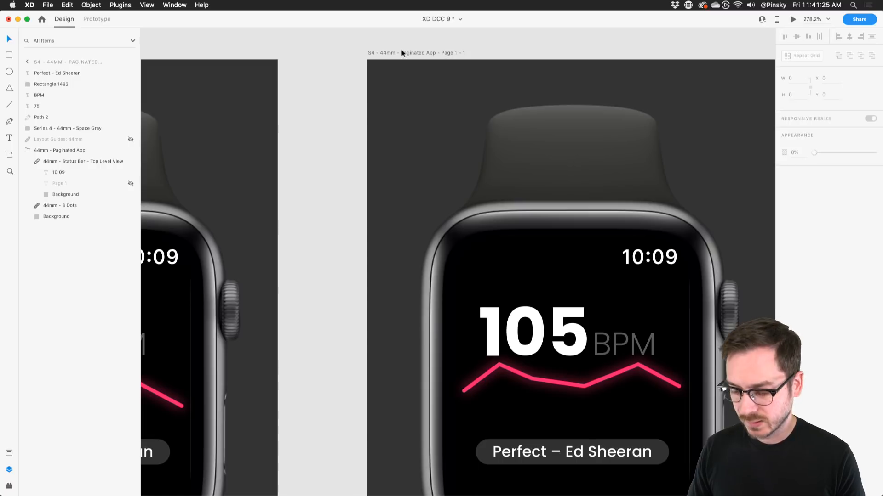
pyautogui.click(401, 50)
pyautogui.press('Delete')
pyautogui.hscroll(-6, 354, 153)
pyautogui.scroll(-1, 360, 296)
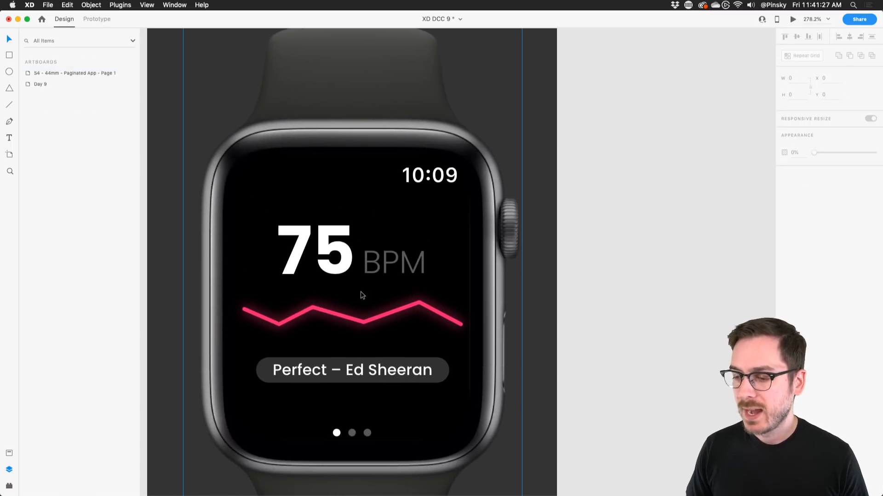
# Move the 75 reading and the BPM label up together so the reading sits at Y 161
pyautogui.scroll(4, 323, 317)
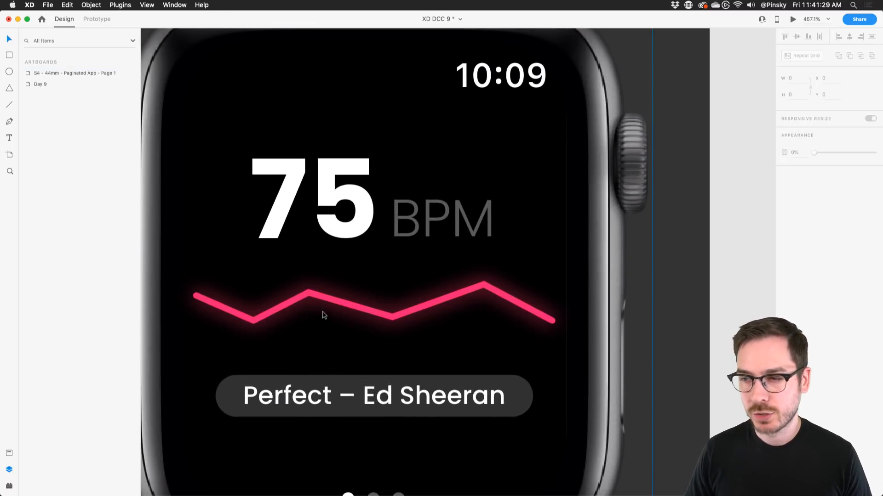
pyautogui.click(358, 216)
pyautogui.keyDown('shift'); pyautogui.click(416, 213); pyautogui.keyUp('shift')
pyautogui.moveTo(416, 213); pyautogui.dragTo(417, 179)
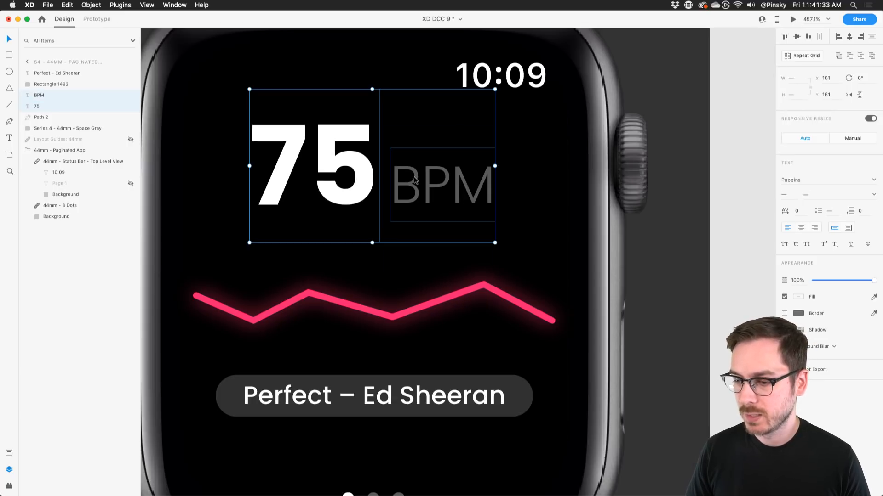
# Convert the four inner anchor points of the heartbeat line from sharp corners to smooth curves
pyautogui.doubleClick(307, 293)
pyautogui.doubleClick(308, 294)
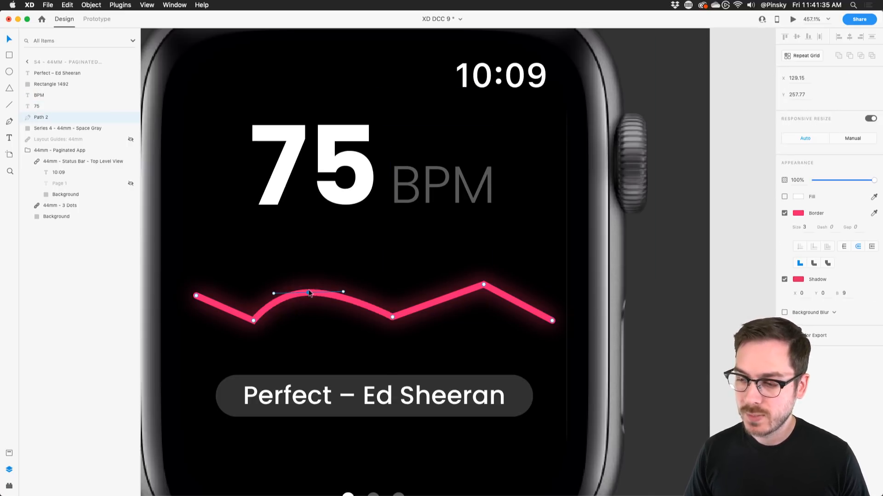
pyautogui.doubleClick(254, 321)
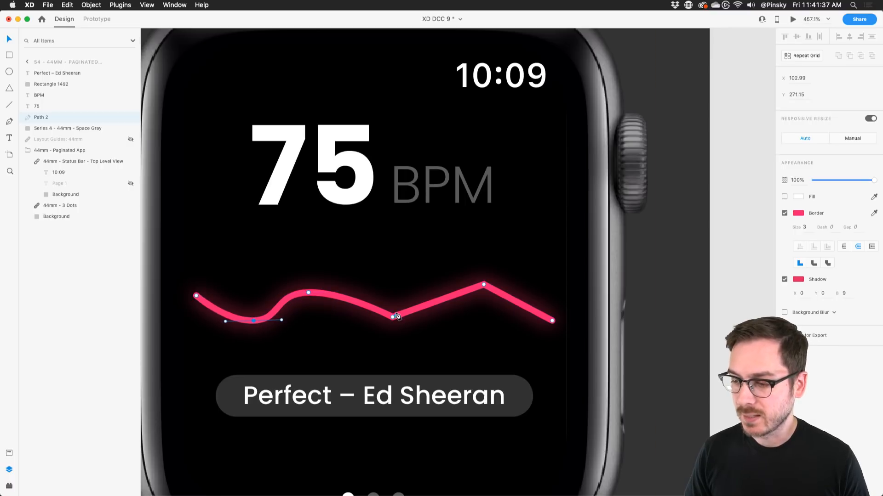
pyautogui.doubleClick(392, 318)
pyautogui.doubleClick(482, 283)
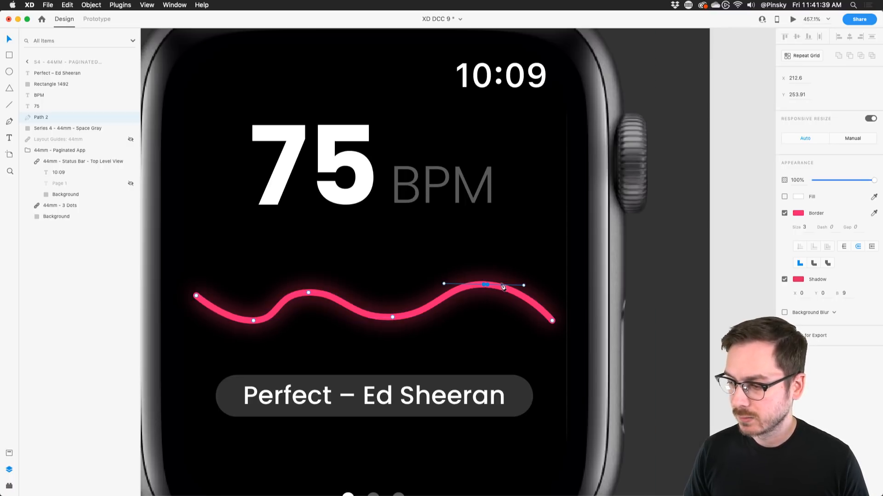
# Reshape the heartbeat line to about 168 by 36 px, raising its inner points and right end and slightly lowering its left end
pyautogui.moveTo(309, 291); pyautogui.dragTo(310, 284)
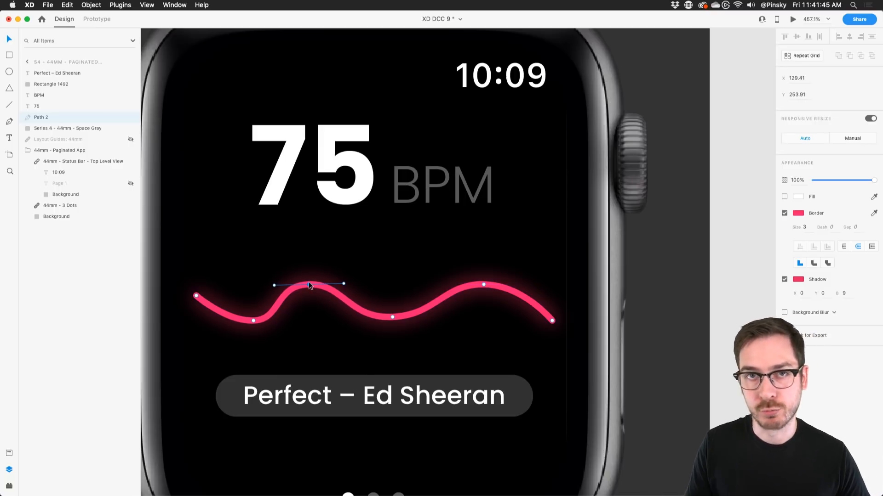
pyautogui.moveTo(308, 284); pyautogui.dragTo(307, 233)
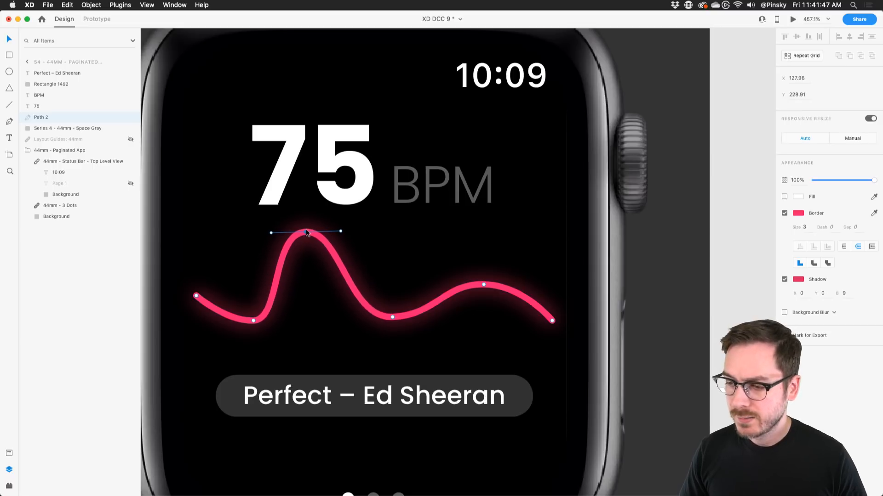
pyautogui.moveTo(392, 316); pyautogui.dragTo(390, 265)
pyautogui.moveTo(485, 279); pyautogui.dragTo(480, 233)
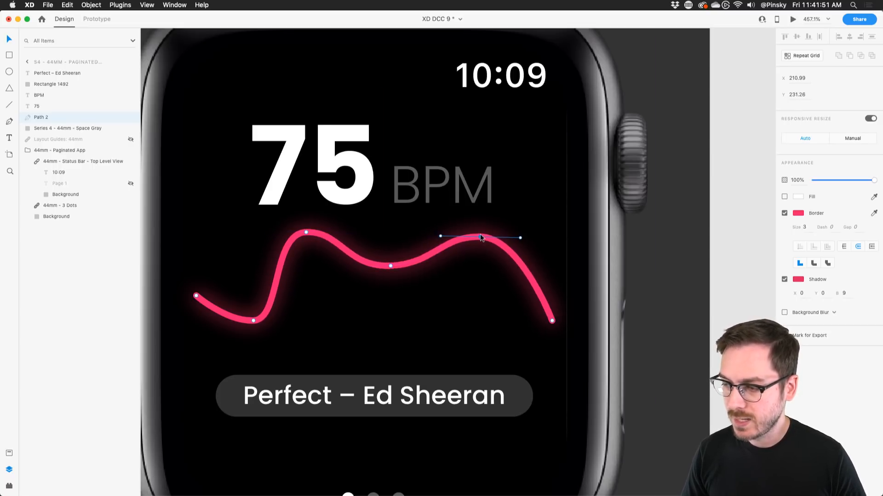
pyautogui.moveTo(553, 318); pyautogui.dragTo(550, 261)
pyautogui.moveTo(253, 321); pyautogui.dragTo(253, 292)
pyautogui.moveTo(196, 296); pyautogui.dragTo(196, 307)
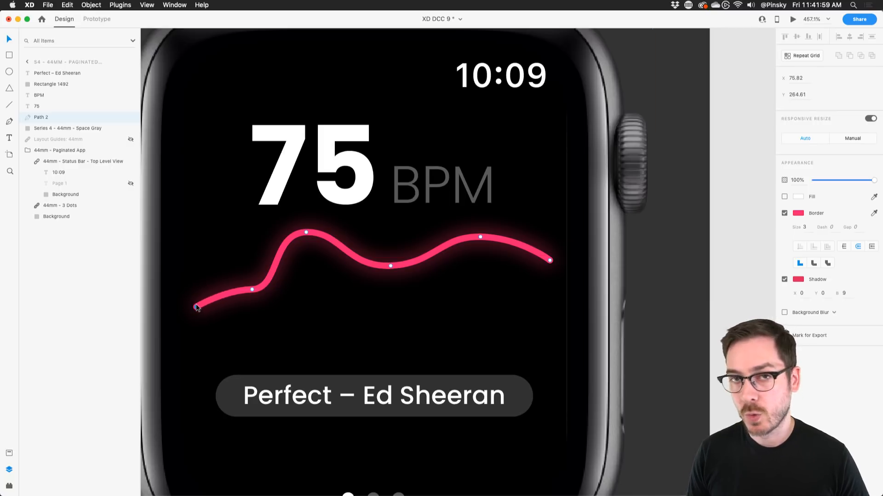
# Draw a rectangle of 177 by 57 at X 72, Y 220 that fully covers the heartbeat line
pyautogui.click(10, 55)
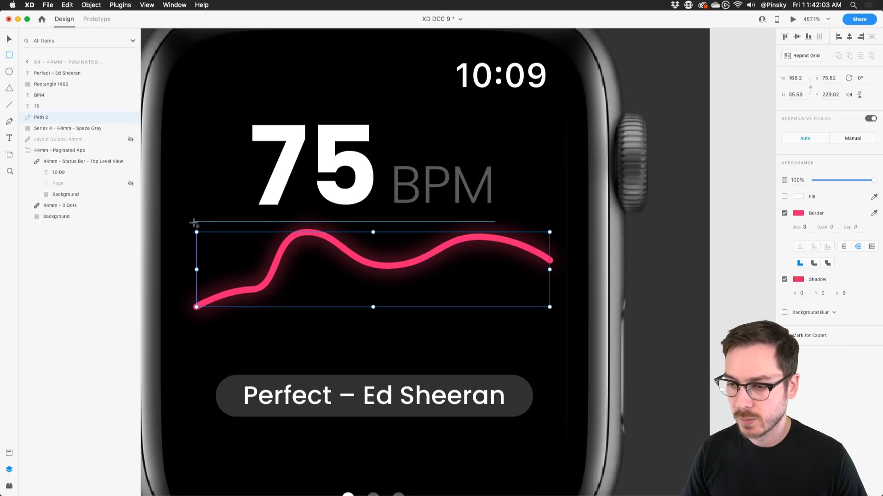
pyautogui.moveTo(188, 221)
pyautogui.mouseDown()
pyautogui.moveTo(319, 258)
pyautogui.moveTo(437, 309)
pyautogui.moveTo(560, 330)
pyautogui.mouseUp()
pyautogui.moveTo(374, 219); pyautogui.dragTo(374, 213)
pyautogui.moveTo(374, 337); pyautogui.dragTo(374, 341)
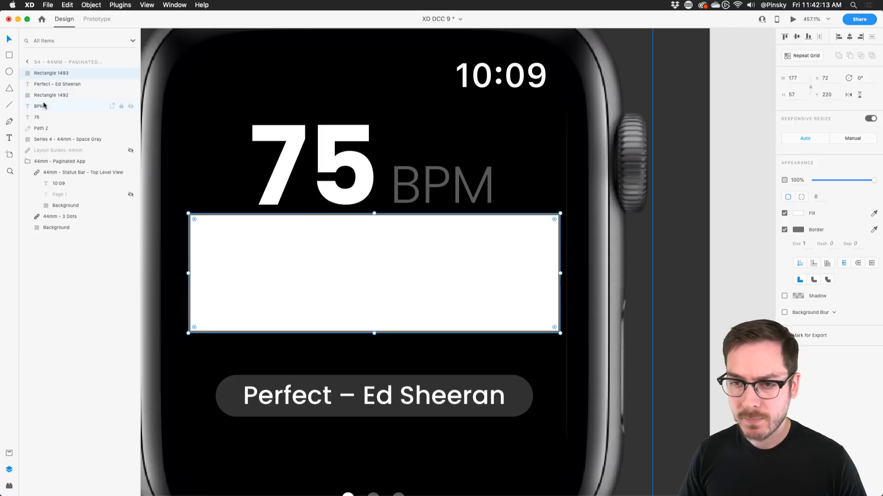
# Rename the rectangle Mask and use it to mask the heartbeat line with Mask with Shape
pyautogui.doubleClick(45, 73)
pyautogui.write('Mask')
pyautogui.press('Return')
pyautogui.keyDown('super'); pyautogui.click(42, 129); pyautogui.keyUp('super')
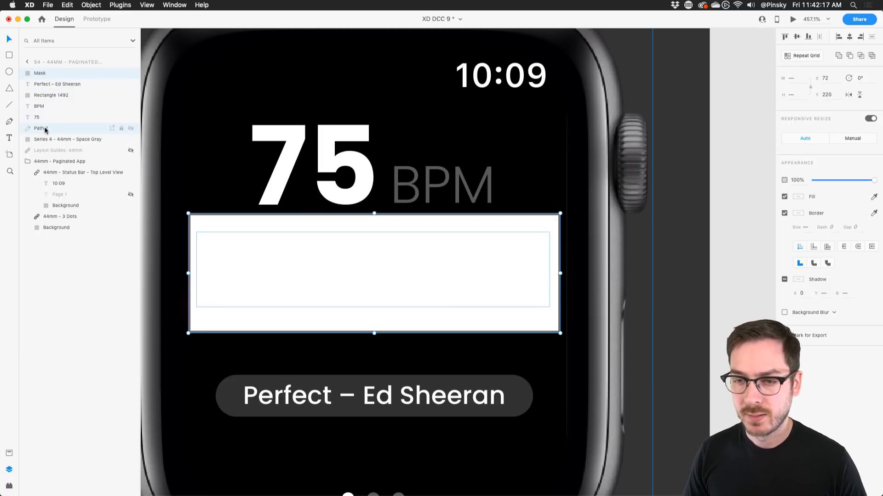
pyautogui.click(91, 5)
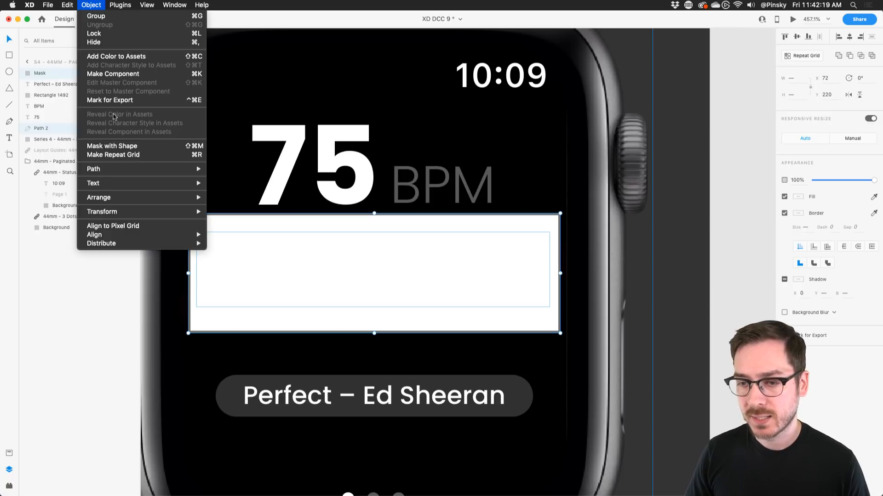
pyautogui.click(118, 144)
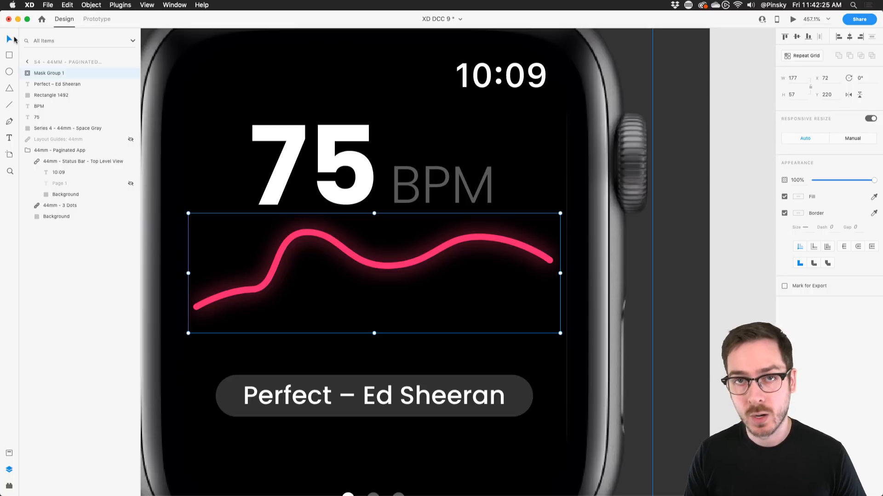
# Narrow the Mask rectangle inside the heartbeat mask group to a width of 2 at its left edge, hiding the line
pyautogui.click(27, 73)
pyautogui.click(49, 86)
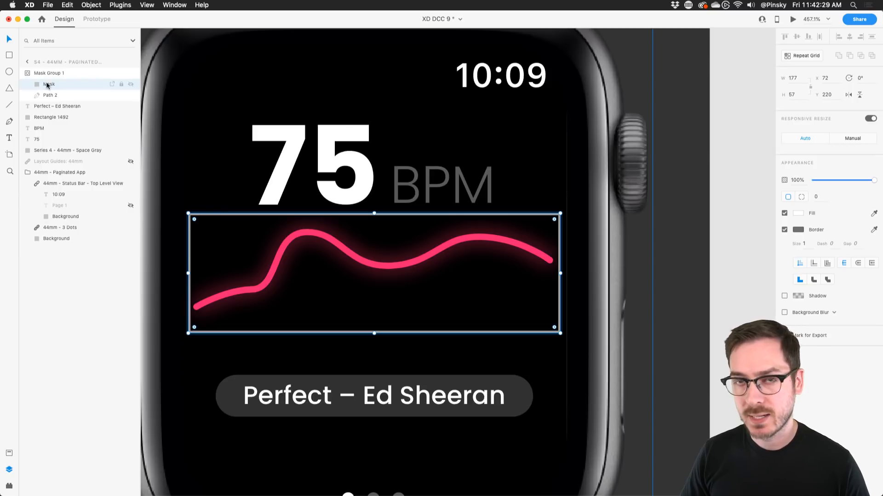
pyautogui.moveTo(560, 273); pyautogui.dragTo(192, 267)
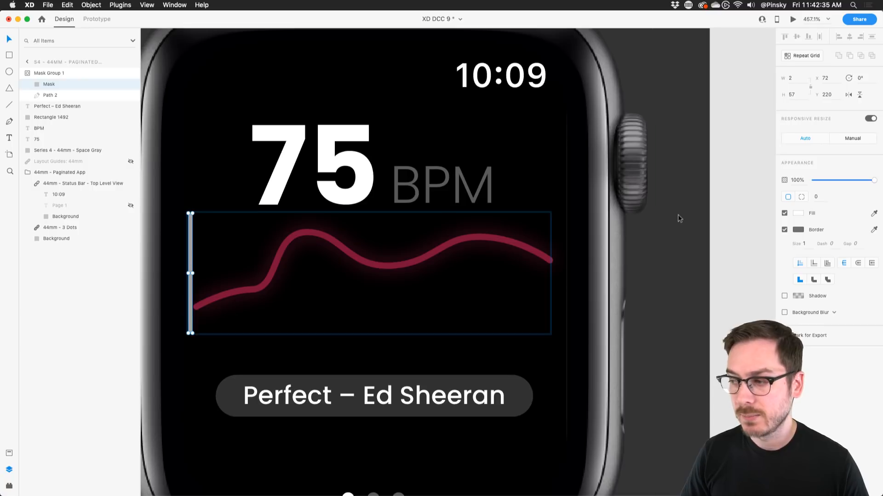
pyautogui.click(716, 222)
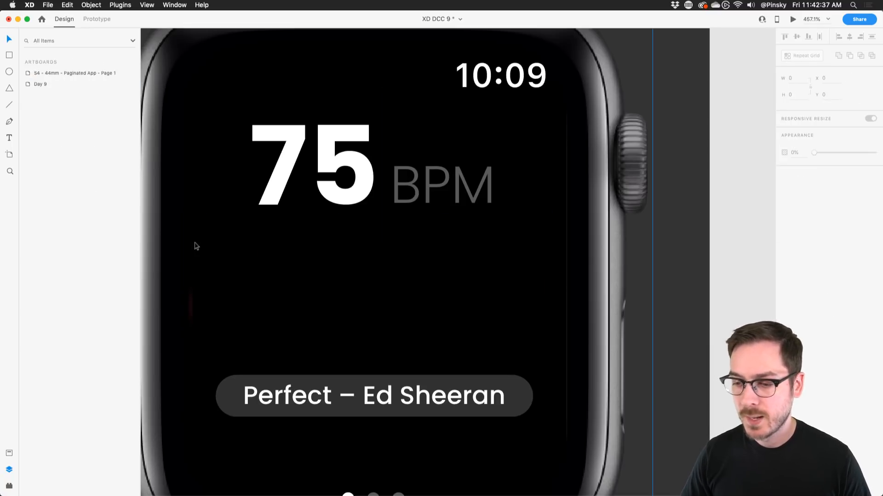
pyautogui.click(229, 248)
pyautogui.click(49, 85)
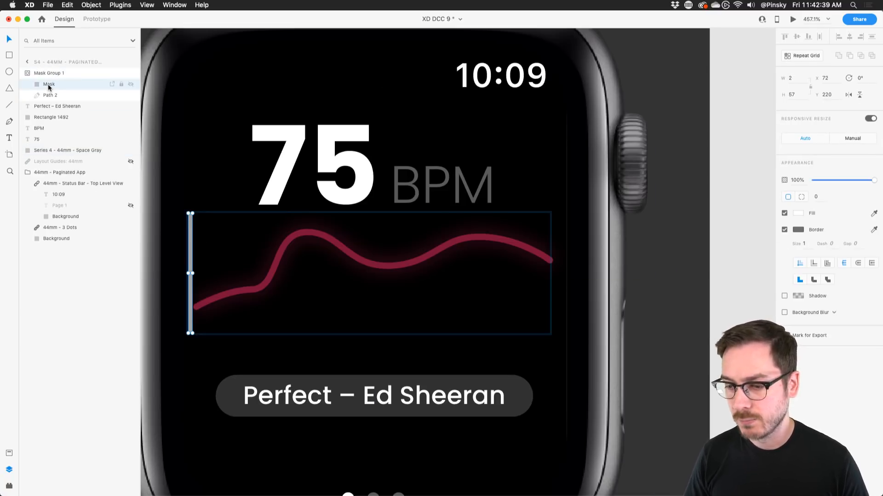
pyautogui.click(744, 211)
# Change the heart rate reading from 75 to 55
pyautogui.scroll(3, 211, 299)
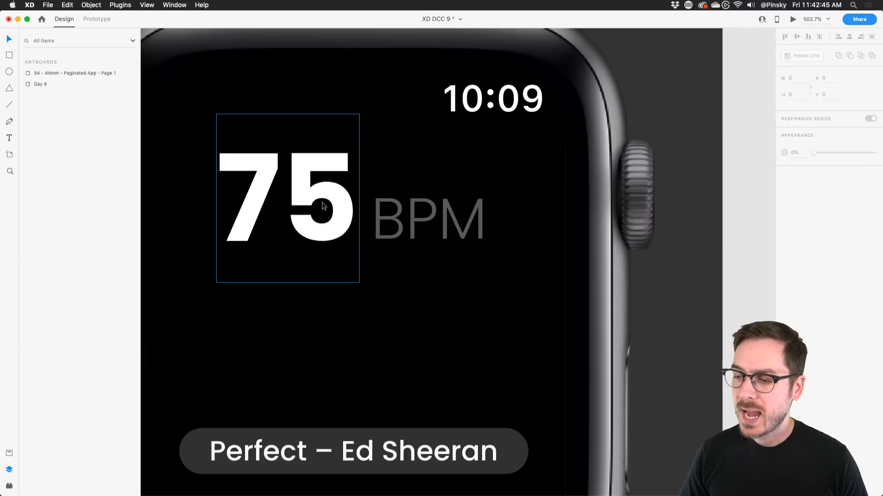
pyautogui.click(324, 206)
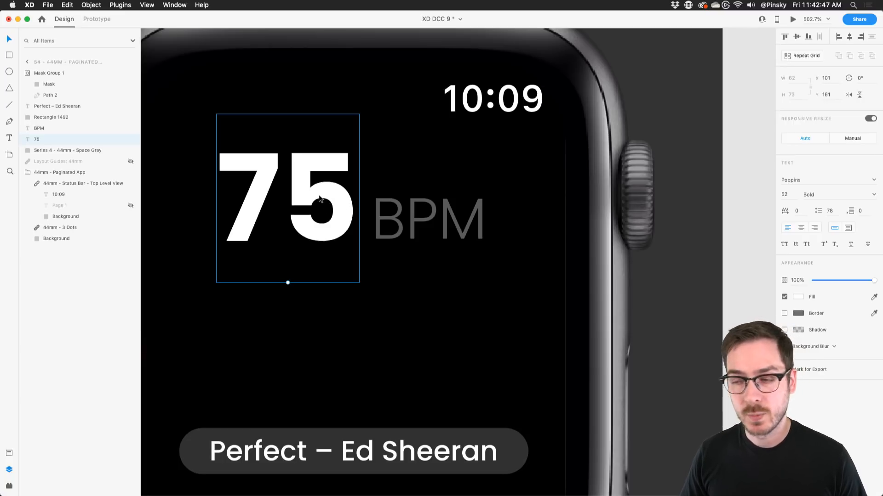
pyautogui.doubleClick(282, 199)
pyautogui.click(271, 202)
pyautogui.press('BackSpace')
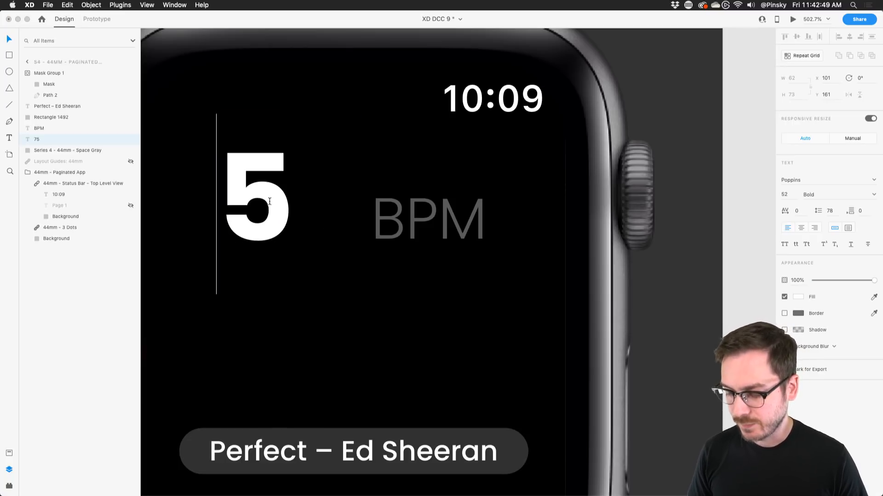
pyautogui.write('5')
pyautogui.press('Escape')
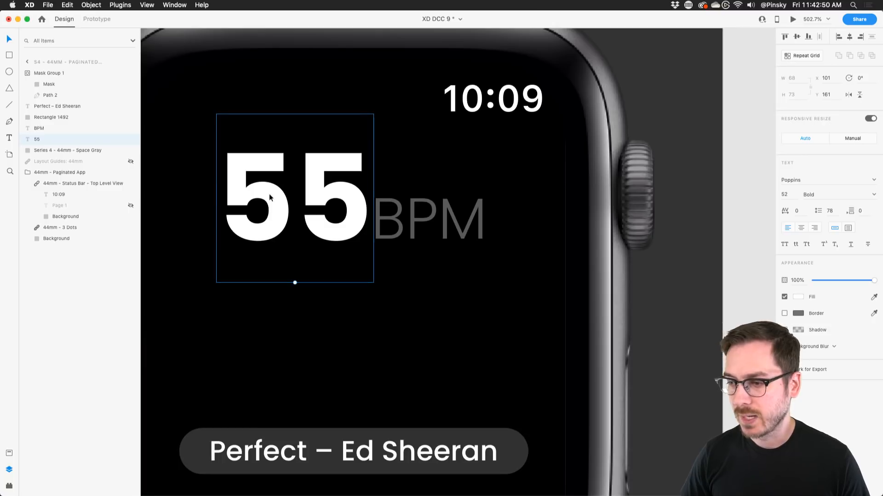
# Add 65, 75 and 85 on separate lines below 55 in the reading text and set its line spacing to 48
pyautogui.doubleClick(313, 187)
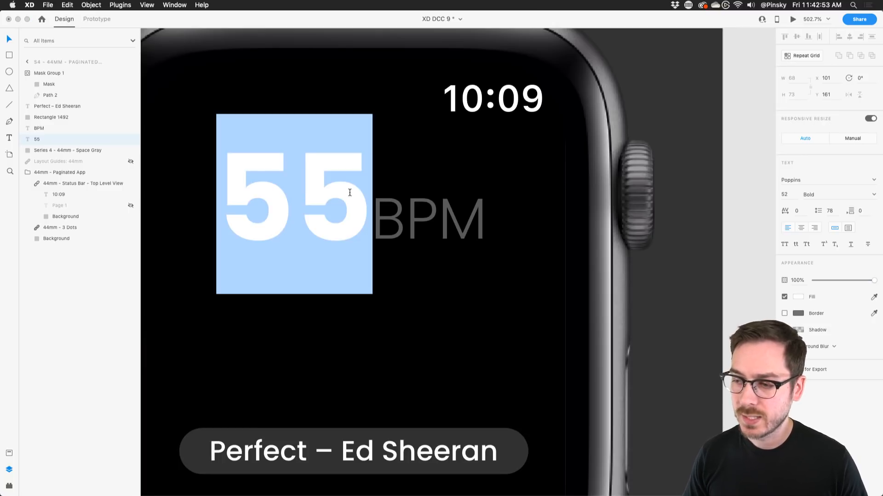
pyautogui.press('Left')
pyautogui.press('Right')
pyautogui.press('Right')
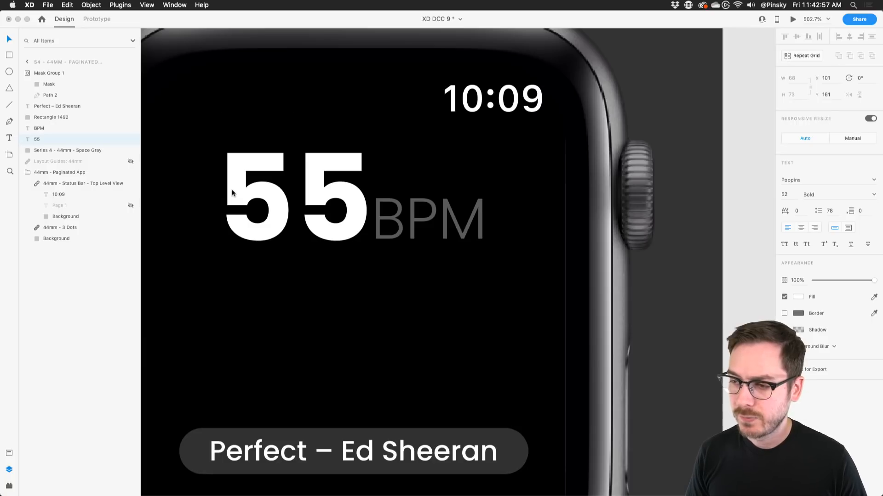
pyautogui.press('Return')
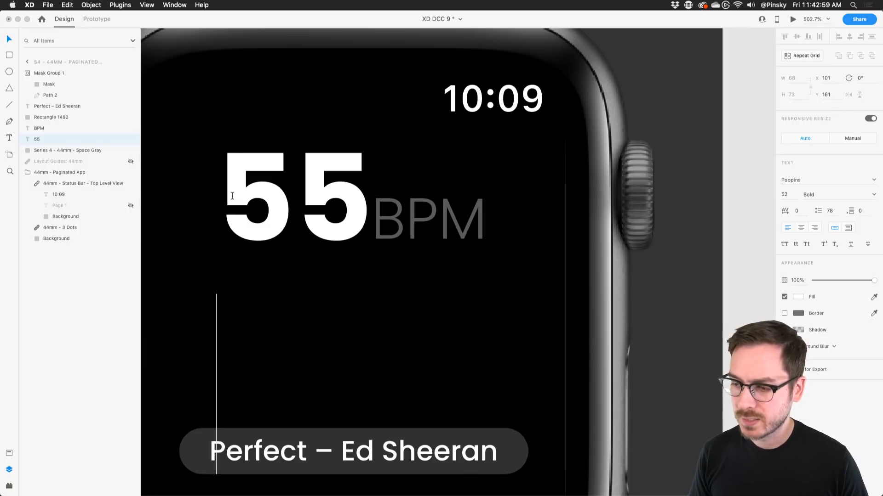
pyautogui.write('65')
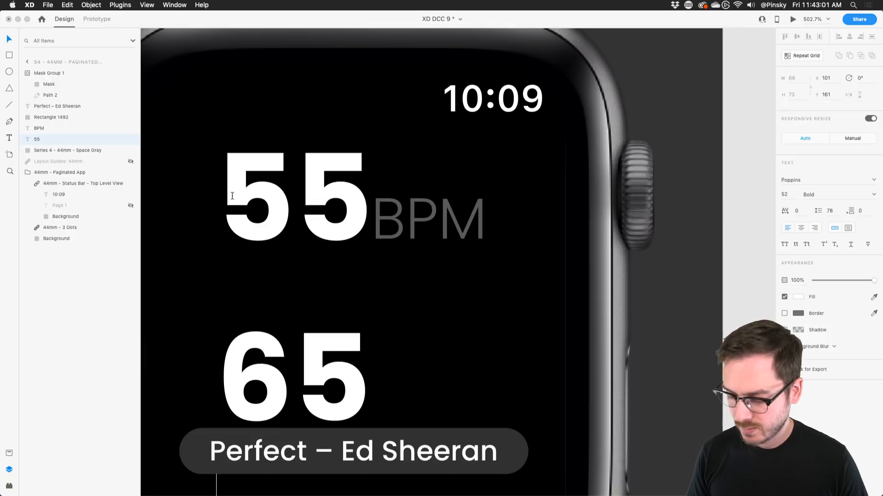
pyautogui.write('5')
pyautogui.press('Escape')
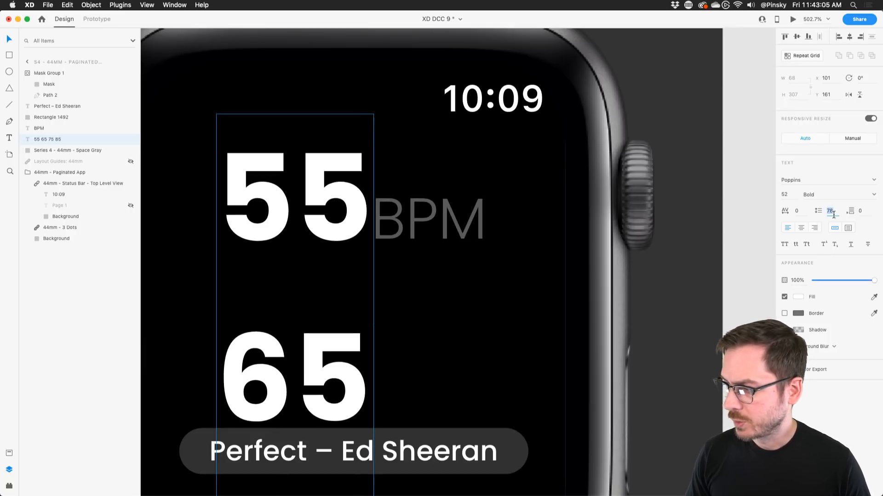
pyautogui.write('48')
pyautogui.press('Return')
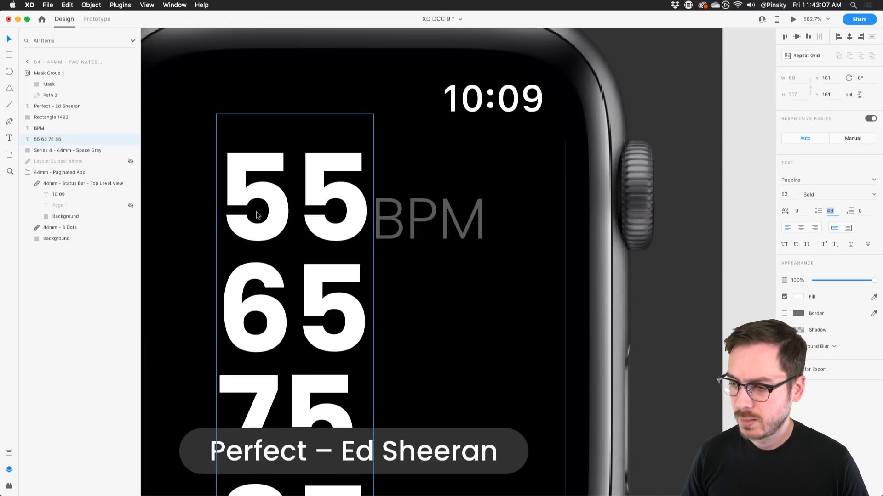
# Draw a 67 by 47 rectangle over the 55 and mask the stacked readings with it
pyautogui.click(8, 55)
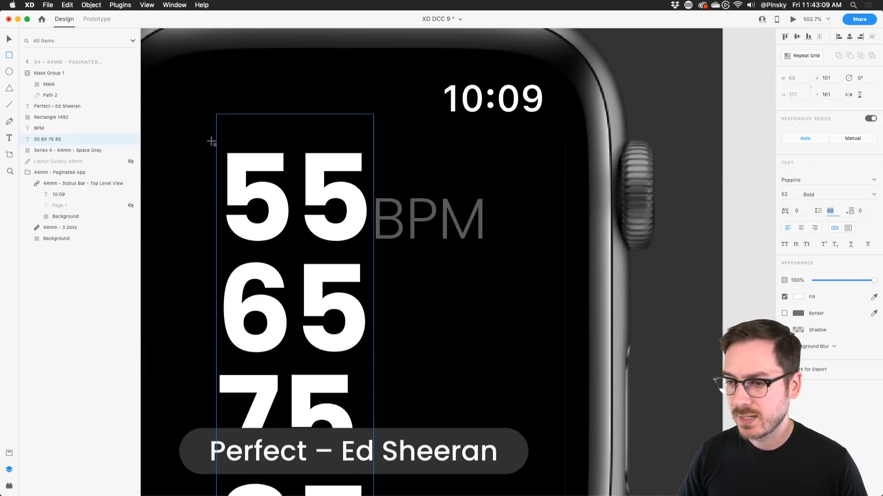
pyautogui.moveTo(216, 143); pyautogui.dragTo(371, 250)
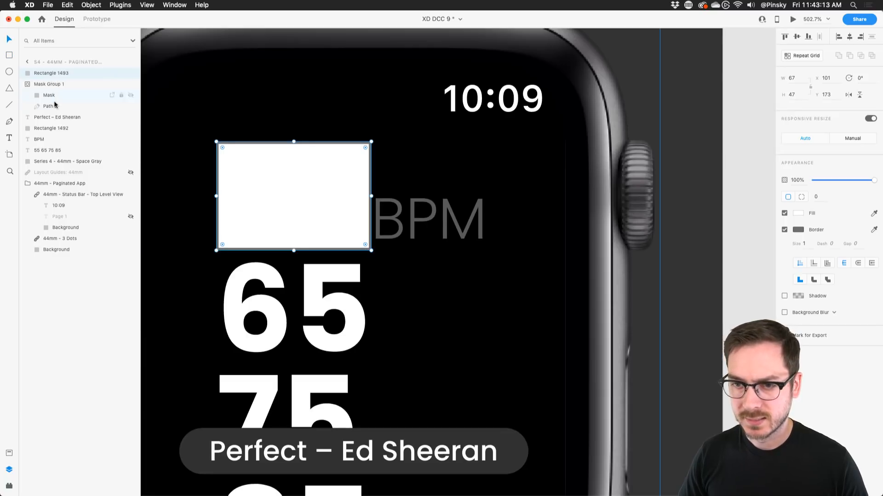
pyautogui.click(46, 150)
pyautogui.click(90, 4)
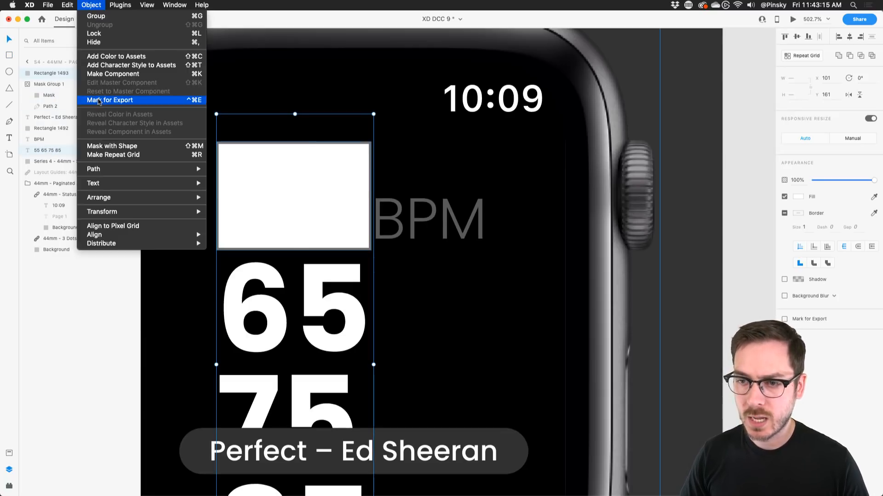
pyautogui.click(102, 145)
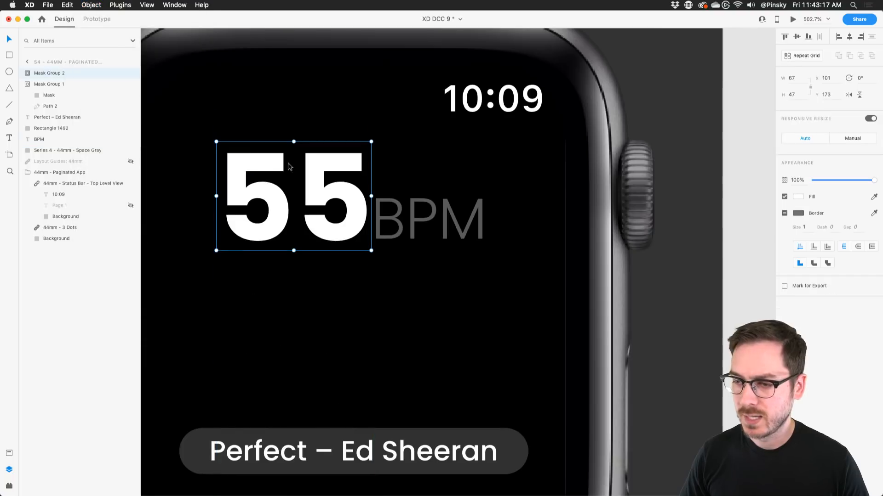
# Duplicate the song pill's rounded rectangle, bring the copy above the song title, and mask the title and original pill with it
pyautogui.scroll(-5, 309, 186)
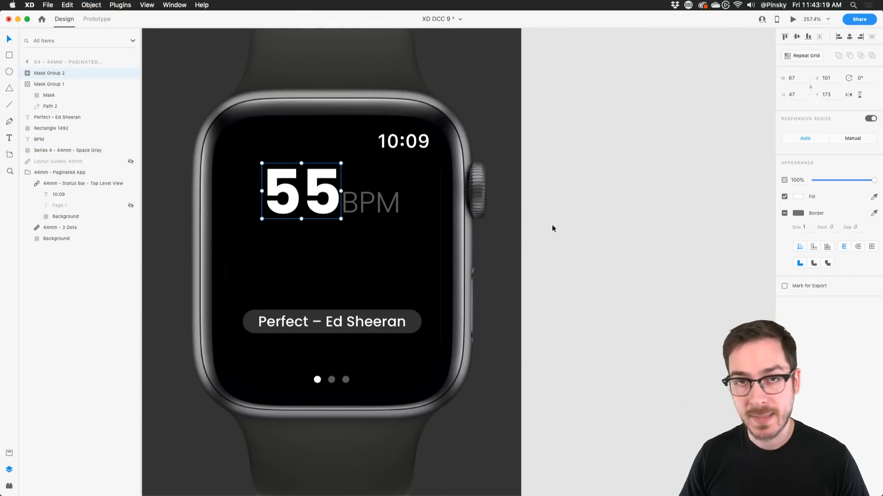
pyautogui.click(343, 323)
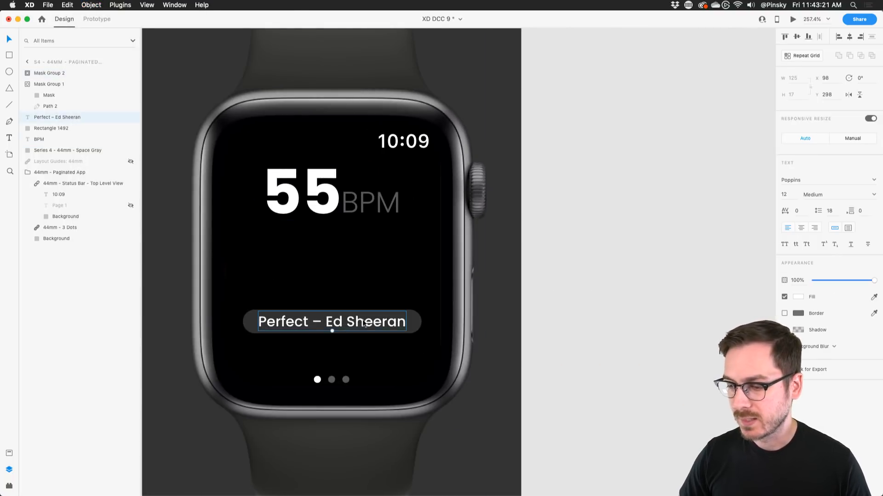
pyautogui.scroll(5, 334, 322)
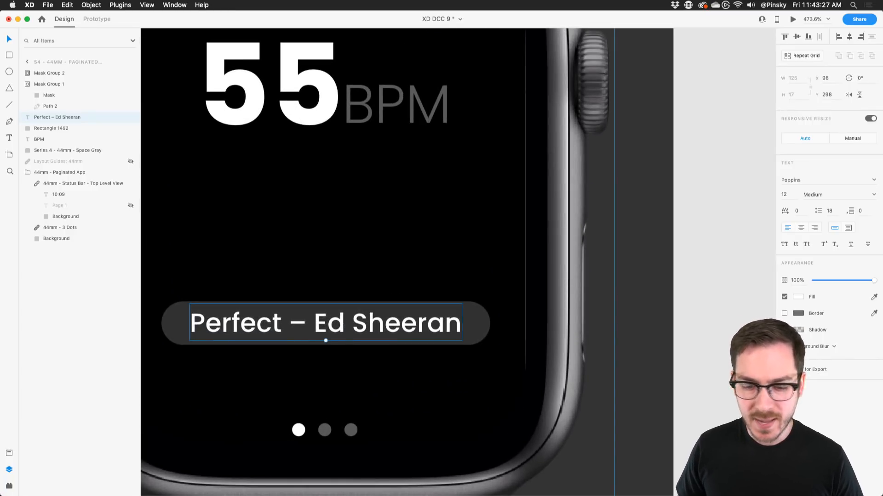
pyautogui.hscroll(-3, 317, 310)
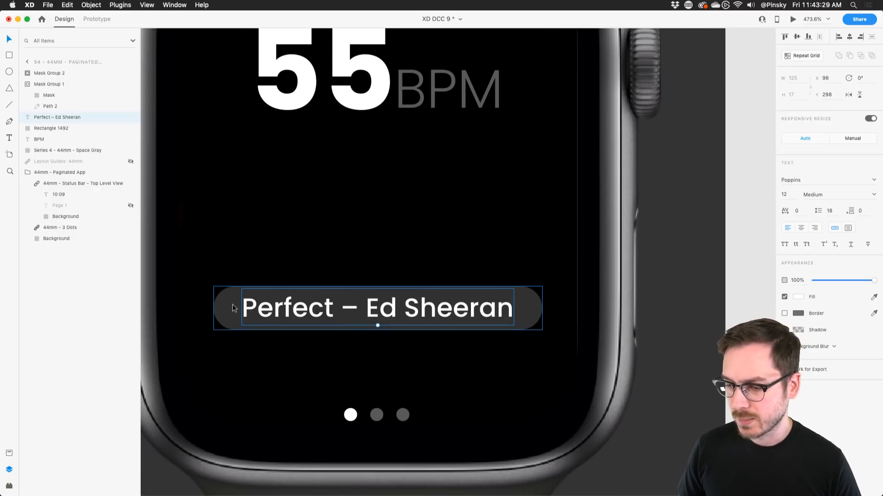
pyautogui.click(234, 308)
pyautogui.press('super+d')
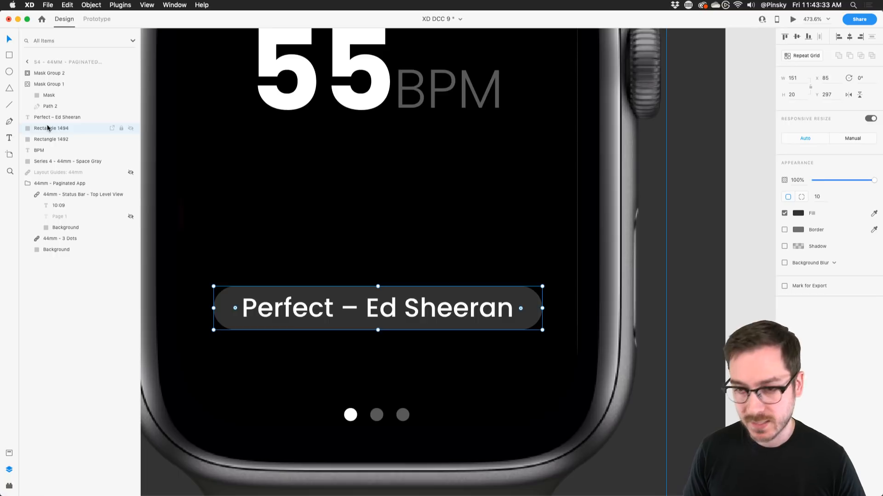
pyautogui.press('super+]')
pyautogui.keyDown('shift'); pyautogui.click(54, 138); pyautogui.keyUp('shift')
pyautogui.click(91, 5)
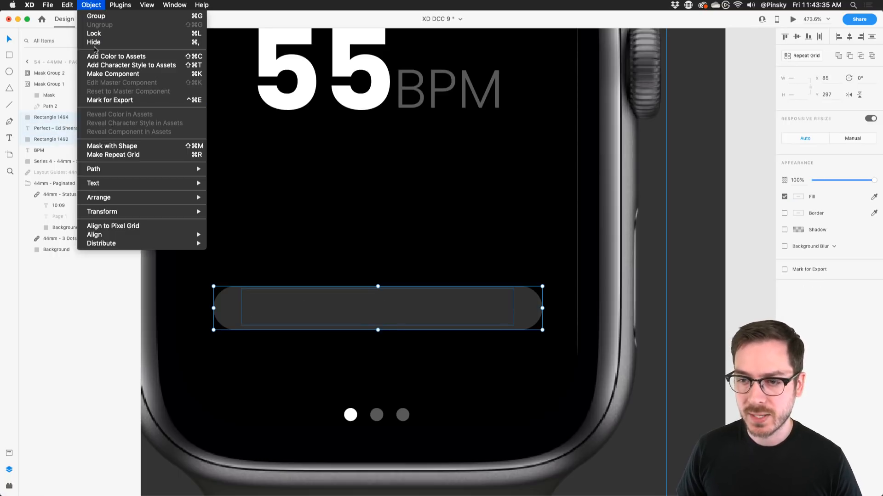
pyautogui.click(108, 147)
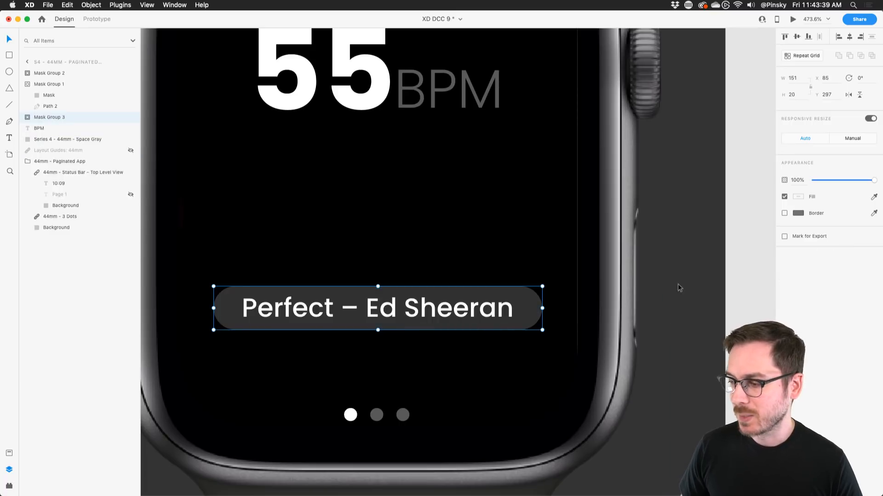
# Inside the song mask group, place a copy of the song title just beyond the pill's right edge
pyautogui.doubleClick(501, 308)
pyautogui.click(504, 309)
pyautogui.moveTo(415, 308); pyautogui.dragTo(690, 325)
pyautogui.hscroll(5, 653, 322)
# Change the copied song title to "Club Foot – Casabian"
pyautogui.doubleClick(598, 300)
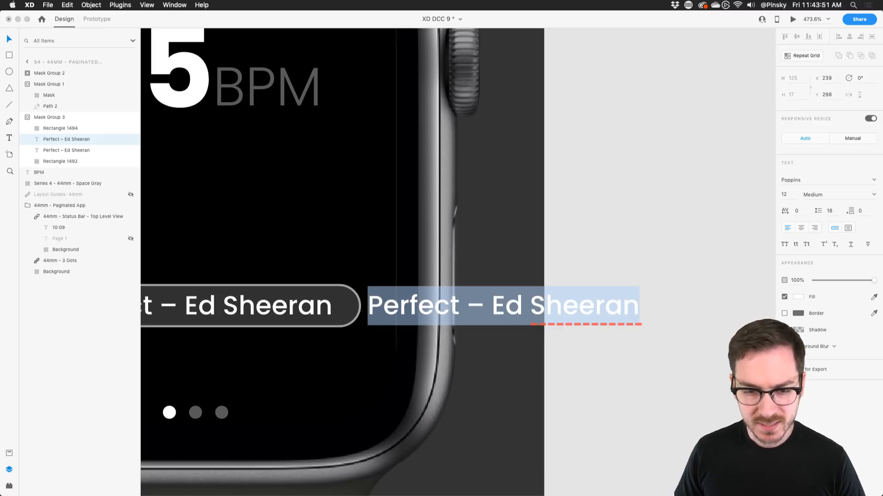
pyautogui.write('Clu')
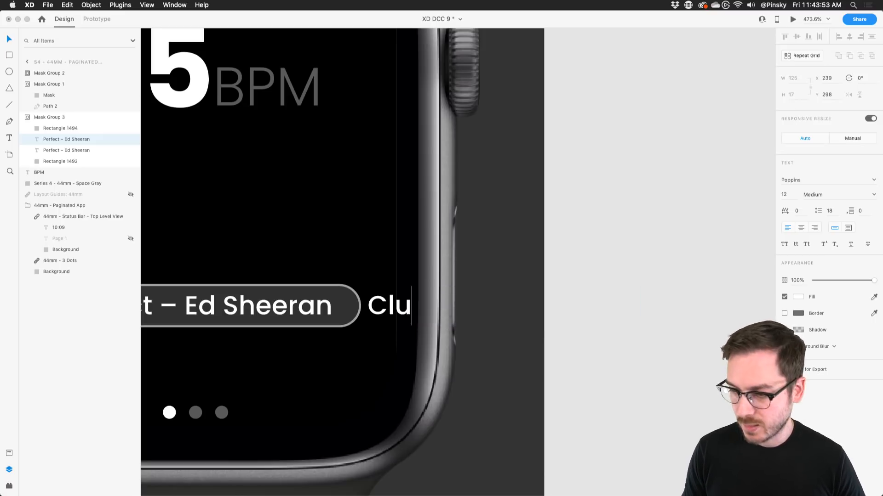
pyautogui.write('b Foot – Basabian')
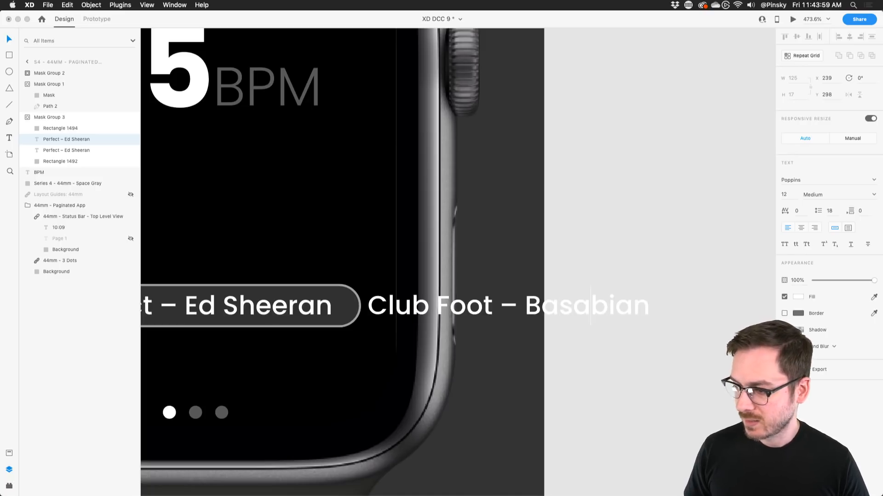
pyautogui.press('BackSpace')
pyautogui.write('C')
pyautogui.press('Escape')
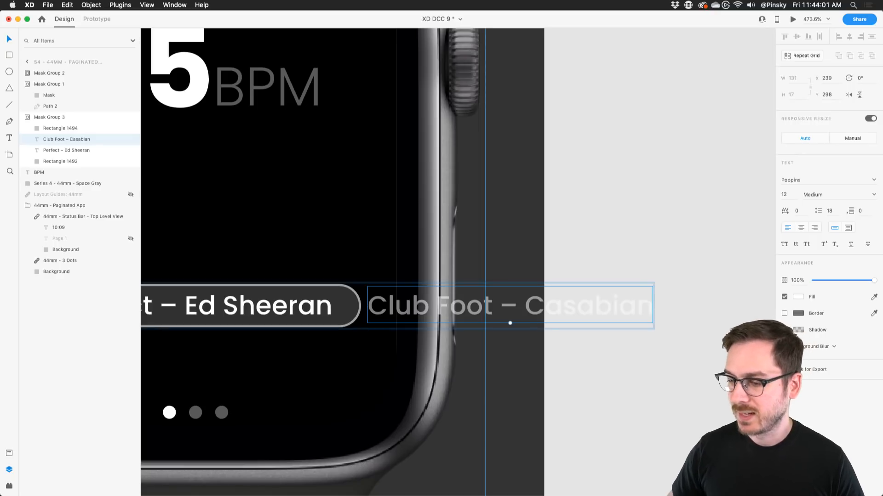
pyautogui.click(640, 239)
# Duplicate the "S4 - 44mm - Paginated App - Page 1" artboard
pyautogui.hscroll(-5, 478, 258)
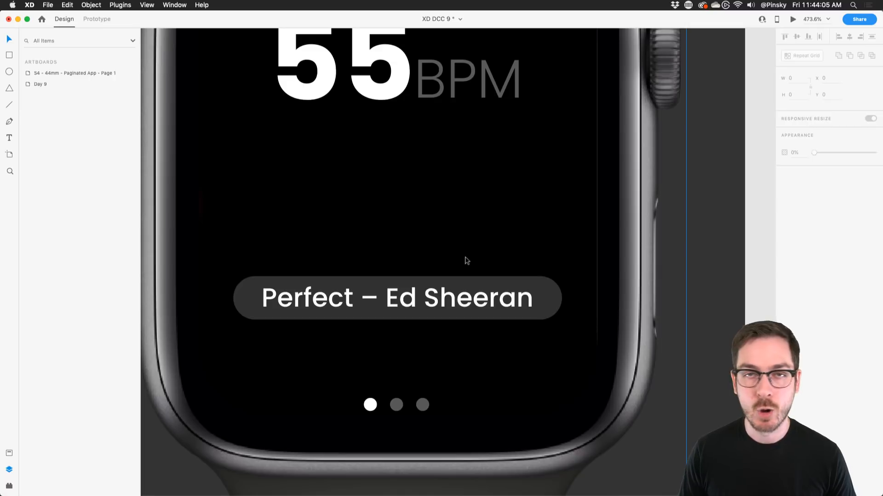
pyautogui.scroll(-10, 467, 261)
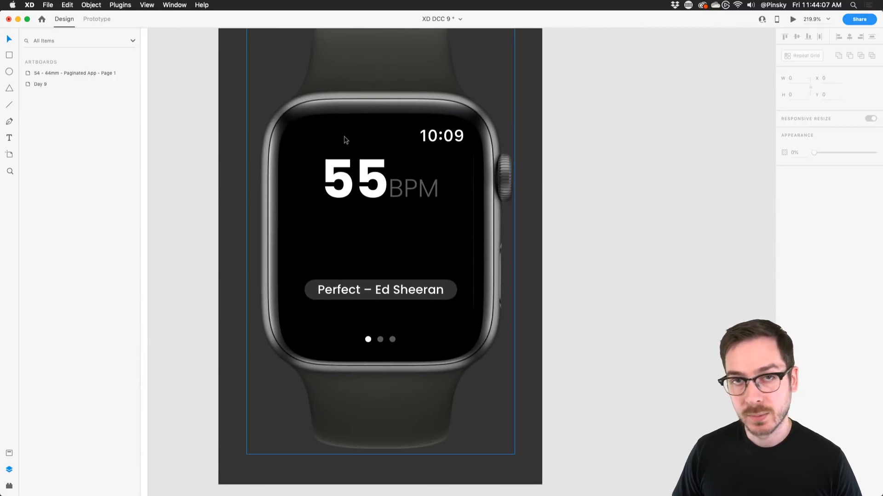
pyautogui.hscroll(1, 344, 136)
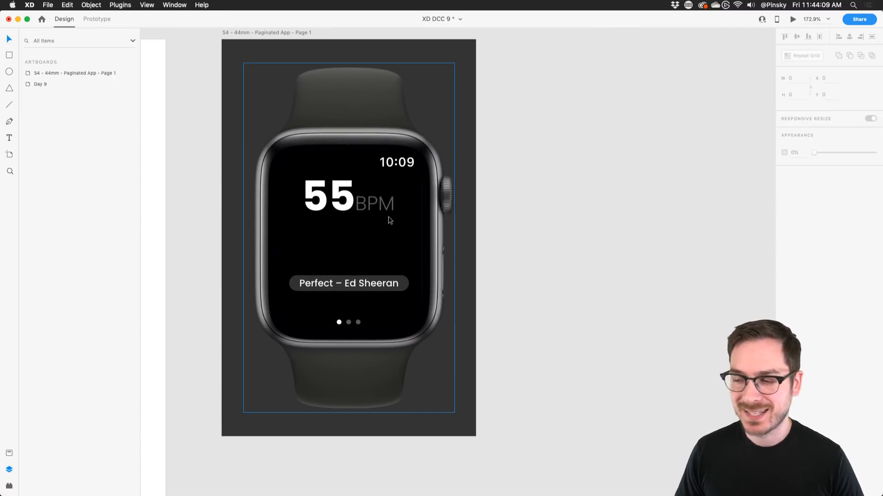
pyautogui.click(242, 32)
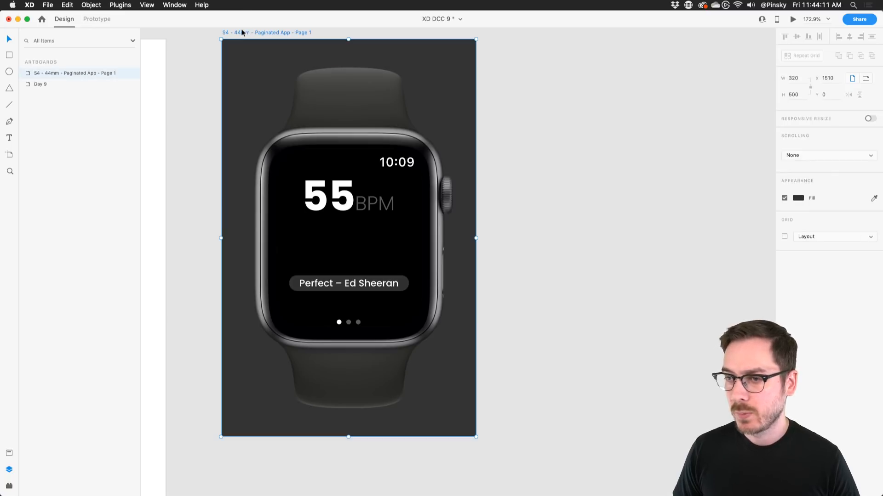
pyautogui.press('super+d')
pyautogui.hscroll(5, 442, 208)
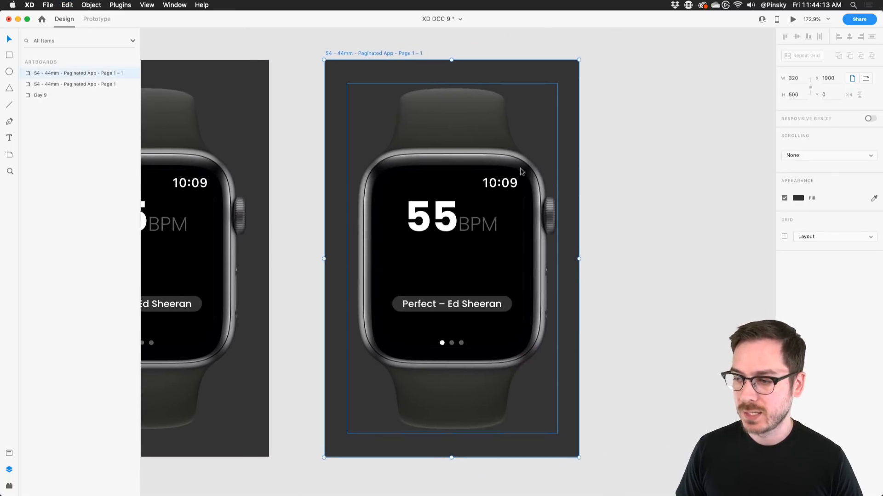
# On the duplicate artboard, move the stacked readings up inside their mask so that 85 shows beside BPM
pyautogui.scroll(5, 441, 208)
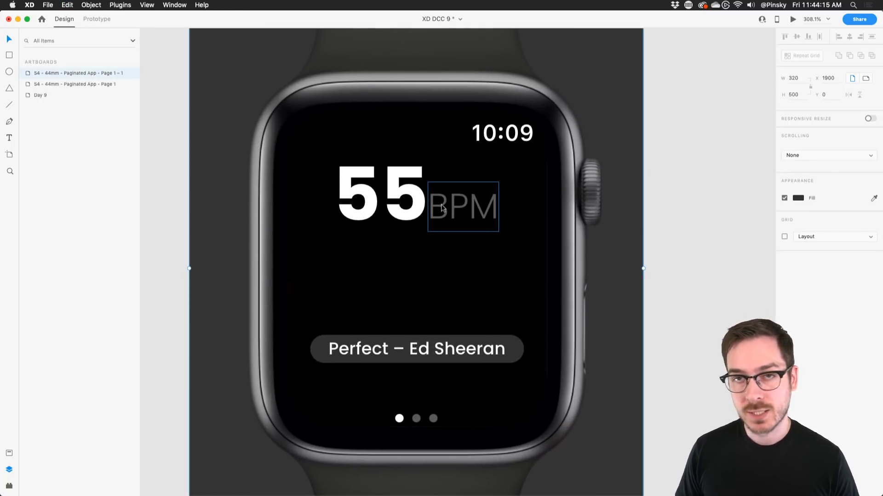
pyautogui.click(421, 198)
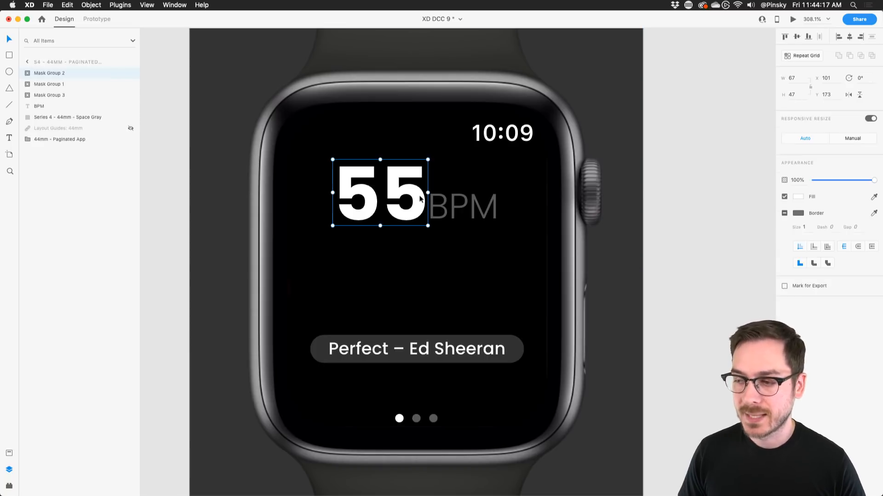
pyautogui.doubleClick(421, 199)
pyautogui.press('super+a')
pyautogui.moveTo(420, 203); pyautogui.dragTo(409, 61)
pyautogui.click(414, 206)
pyautogui.moveTo(407, 192); pyautogui.dragTo(408, 142)
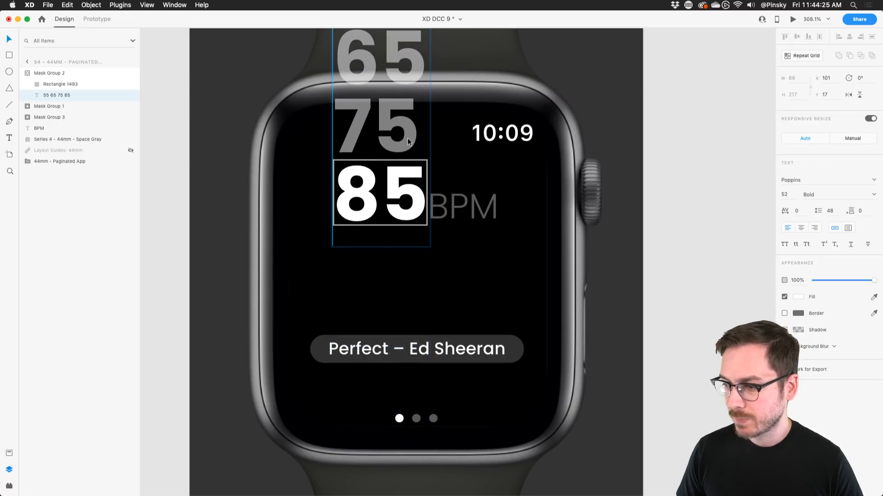
pyautogui.click(332, 258)
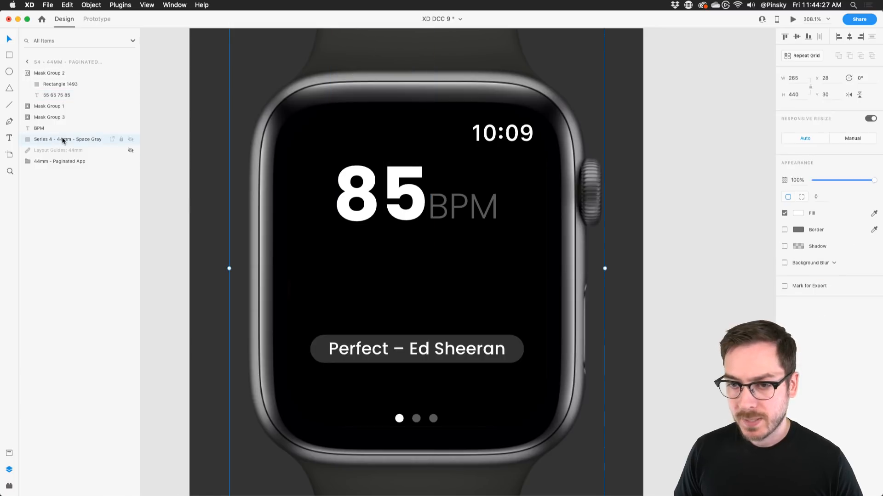
# Widen the Mask rectangle in the duplicate's heartbeat mask group to 183, revealing the whole heartbeat line
pyautogui.click(36, 107)
pyautogui.click(27, 107)
pyautogui.scroll(3, 322, 309)
pyautogui.click(321, 309)
pyautogui.scroll(4, 276, 267)
pyautogui.click(54, 117)
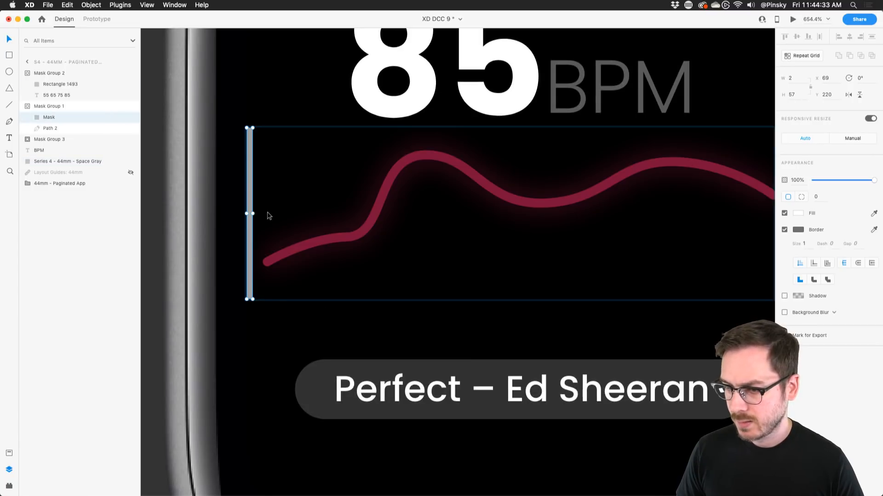
pyautogui.moveTo(254, 213); pyautogui.dragTo(689, 235)
pyautogui.click(689, 235)
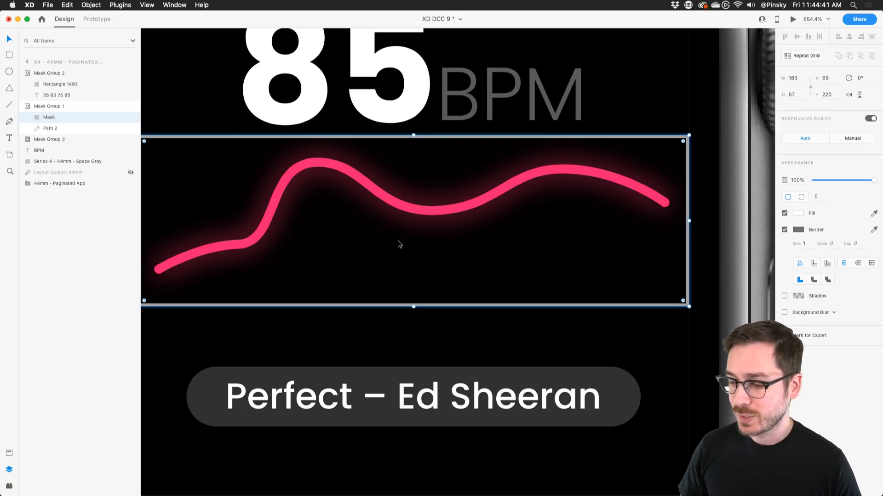
# Shift both song titles left together inside the duplicate's song mask group so "Club Foot – Casabian" sits centred in the pill
pyautogui.scroll(-3, 399, 244)
pyautogui.rightClick(435, 324)
pyautogui.press('Escape')
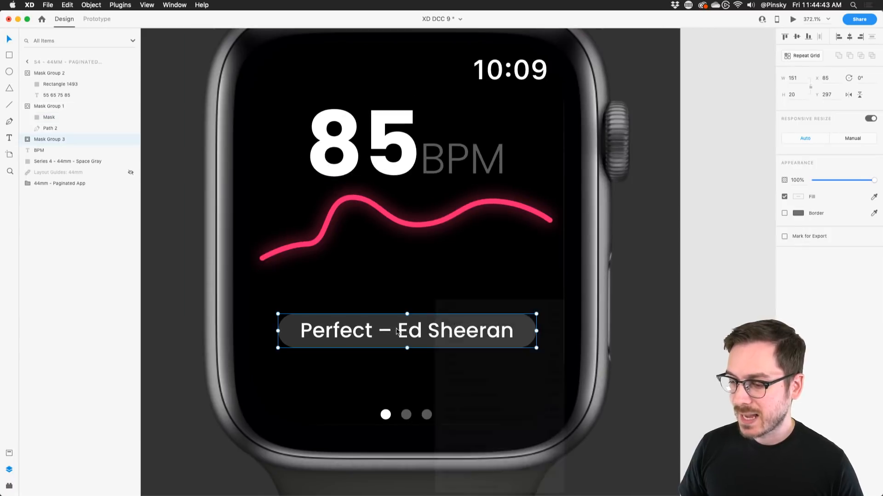
pyautogui.doubleClick(418, 330)
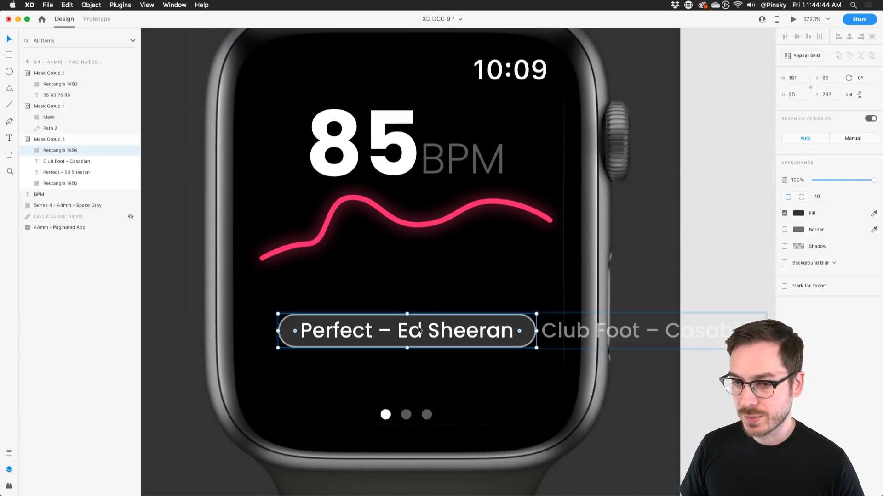
pyautogui.click(69, 161)
pyautogui.keyDown('shift'); pyautogui.click(62, 169); pyautogui.keyUp('shift')
pyautogui.moveTo(501, 331); pyautogui.dragTo(254, 337)
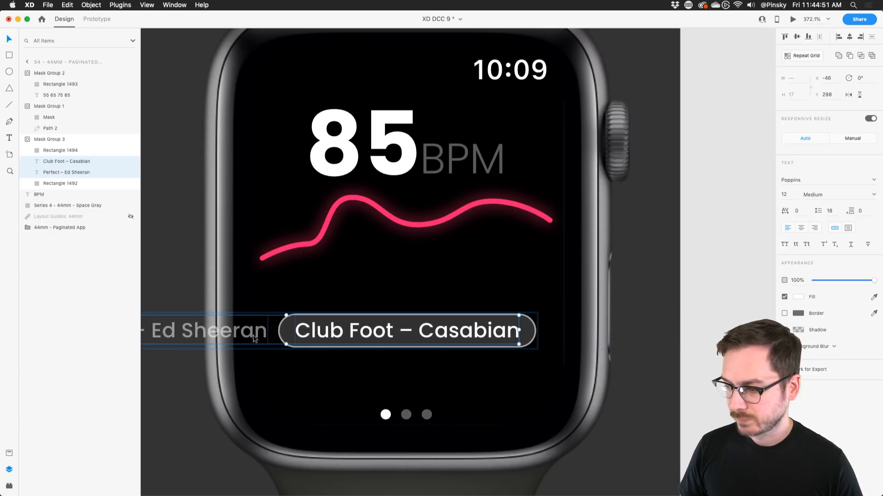
pyautogui.click(740, 274)
pyautogui.scroll(-5, 739, 275)
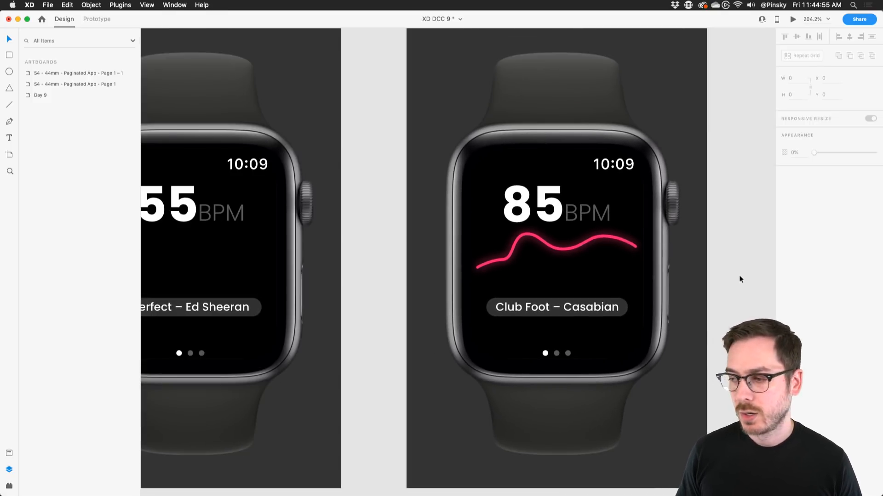
# In prototype mode, link the 55 BPM artboard to the 85 BPM artboard with a time-triggered Auto-Animate, 0.6 s delay
pyautogui.scroll(-5, 536, 243)
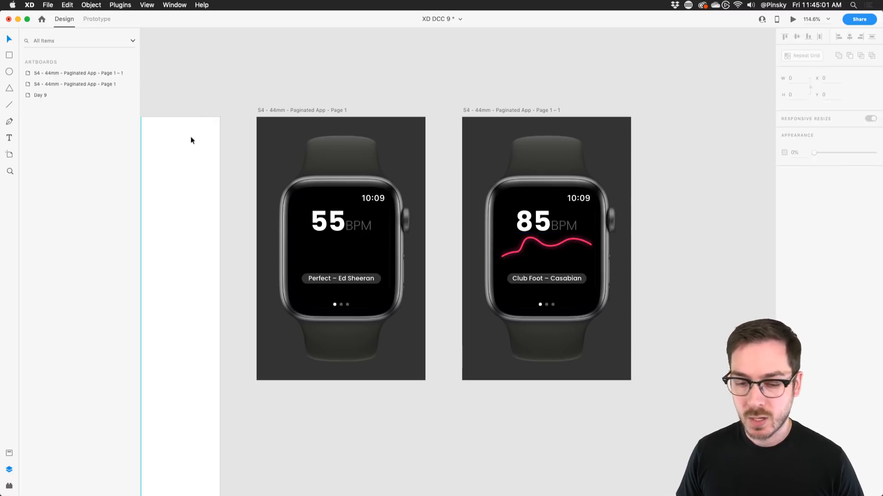
pyautogui.click(97, 19)
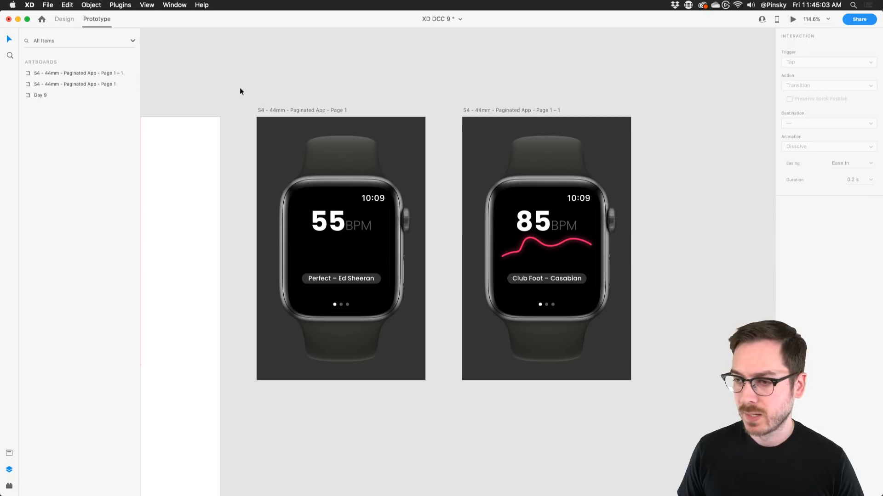
pyautogui.click(273, 110)
pyautogui.moveTo(428, 240); pyautogui.dragTo(504, 186)
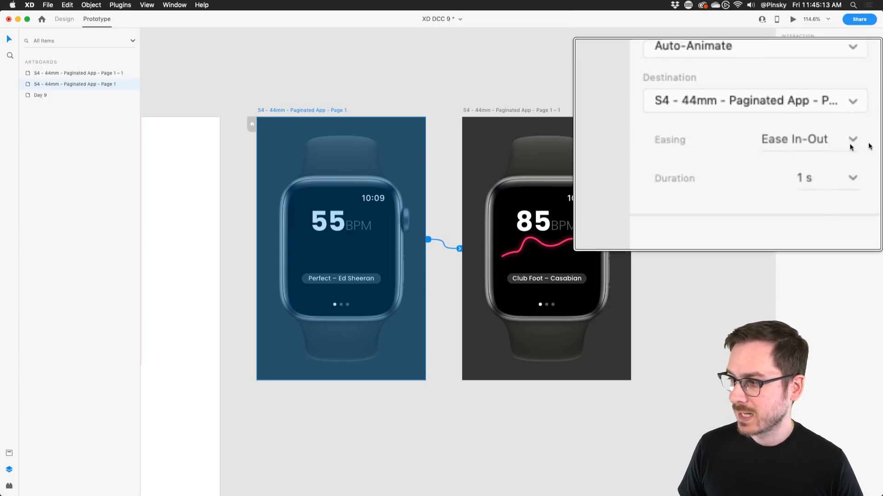
# Set the duration of the Auto-Animate interaction to 3 s
pyautogui.click(826, 161)
pyautogui.write('3')
pyautogui.press('Return')
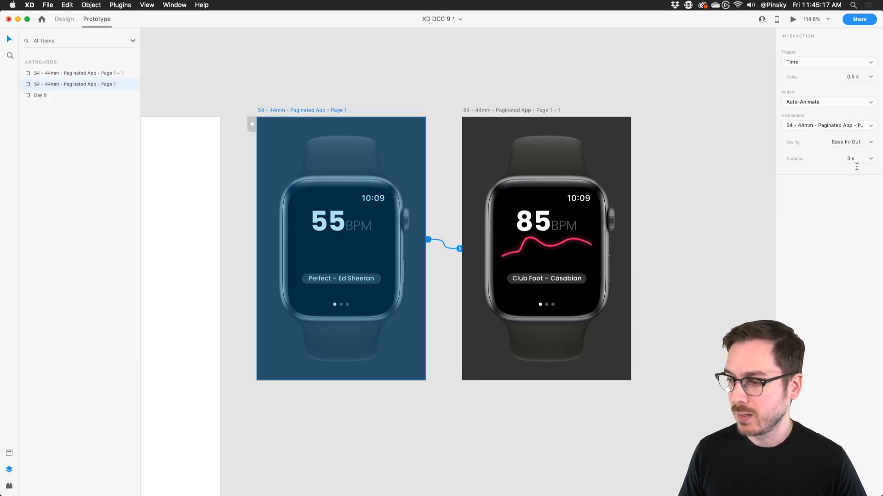
# Preview the watch animation, move the preview window clear of the artboards, and replay the preview
pyautogui.hscroll(5, 445, 129)
pyautogui.hscroll(-3, 445, 129)
pyautogui.hscroll(-3, 444, 127)
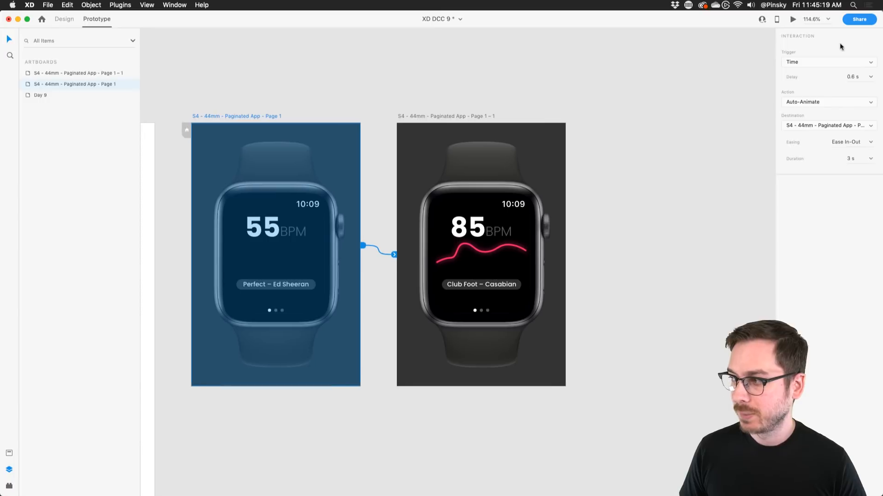
pyautogui.click(793, 19)
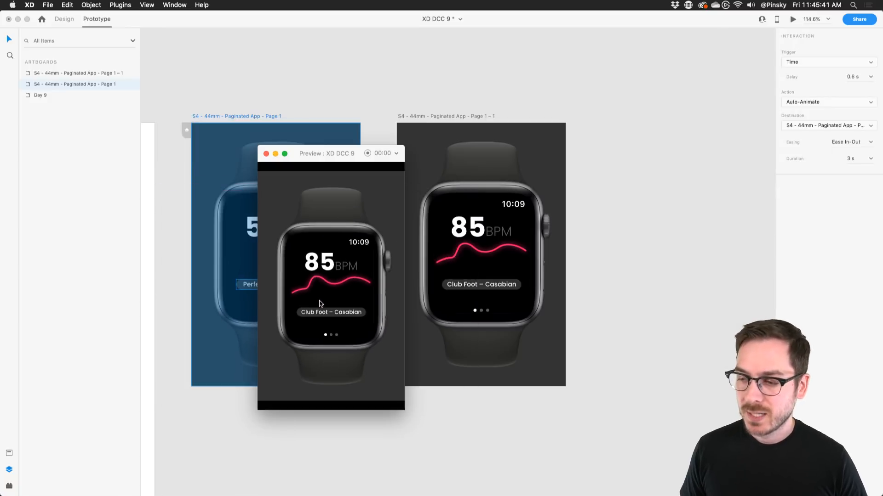
pyautogui.moveTo(340, 153); pyautogui.dragTo(682, 98)
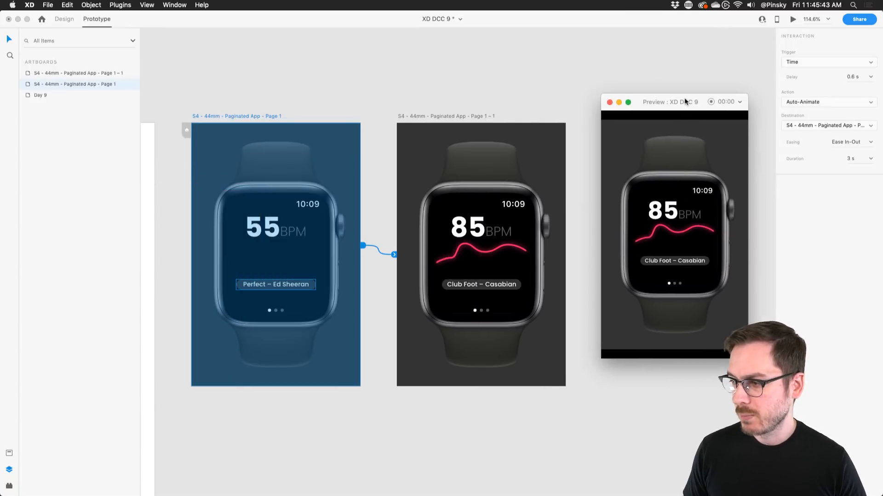
pyautogui.click(844, 86)
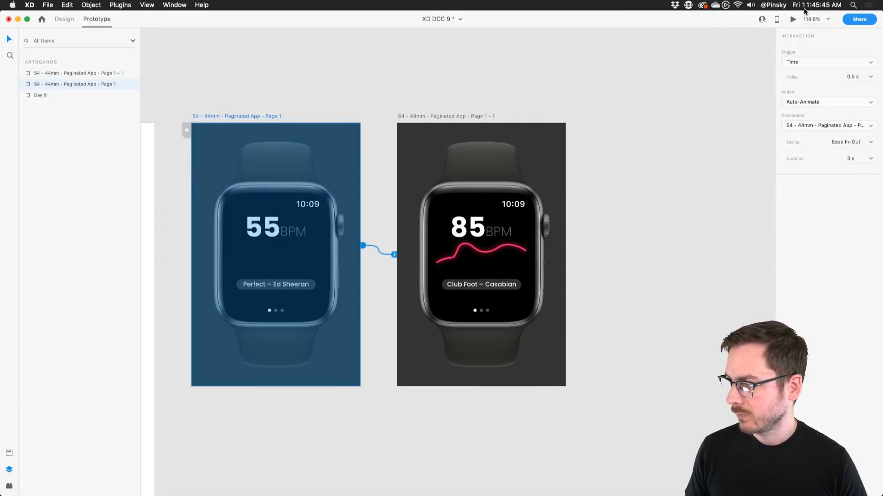
pyautogui.click(793, 19)
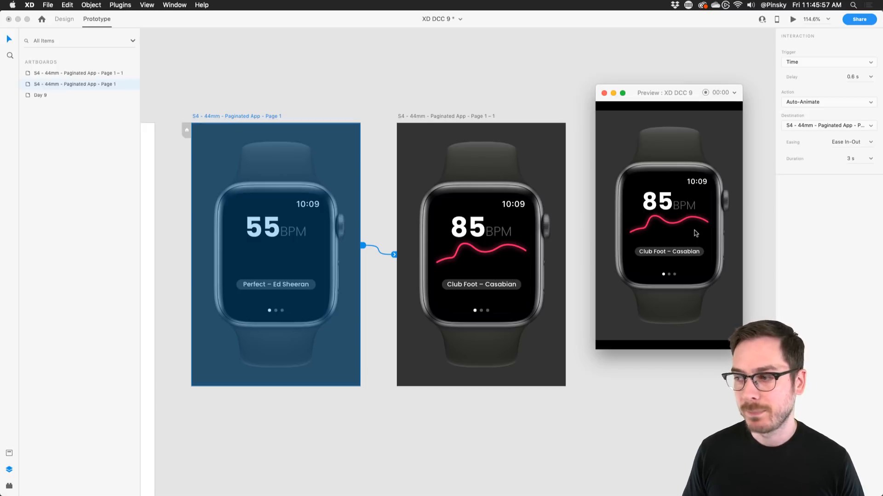
# Close the watch preview window and return to design mode
pyautogui.moveTo(649, 89); pyautogui.dragTo(642, 81)
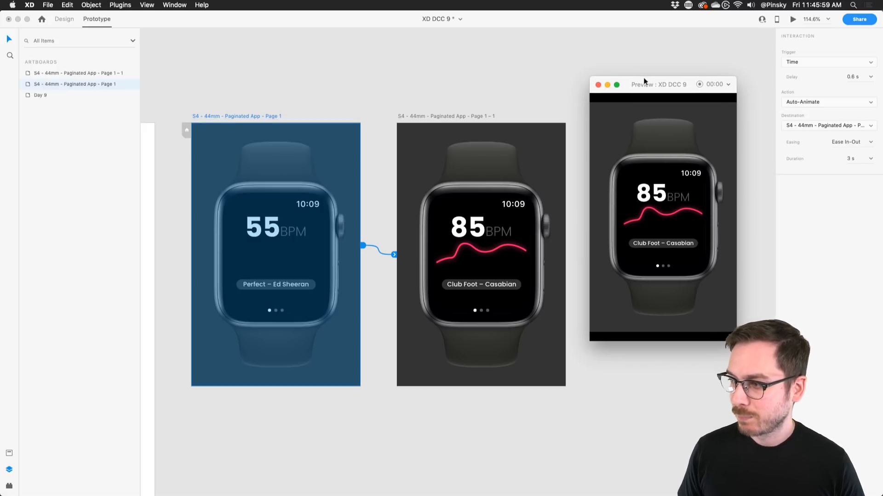
pyautogui.click(598, 85)
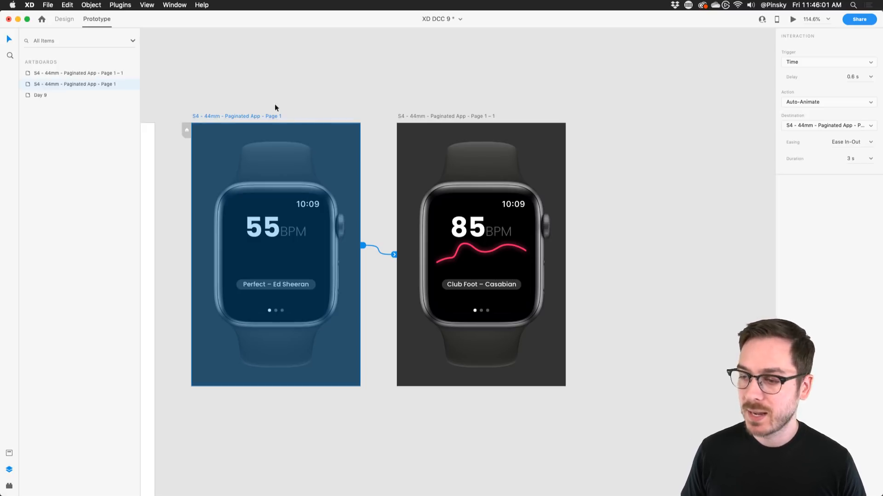
pyautogui.click(64, 19)
pyautogui.scroll(3, 274, 251)
pyautogui.scroll(3, 274, 250)
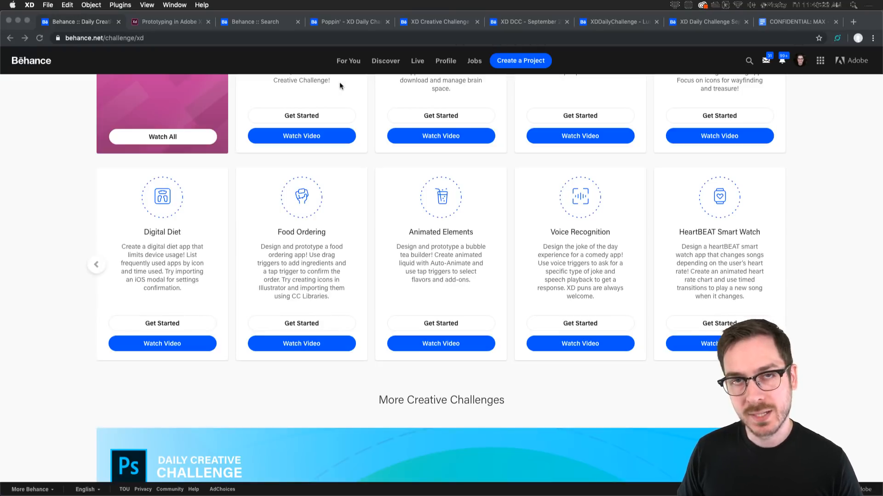
# Switch to Chrome and examine the opening section of the Poppin' bubble tea project on Behance
pyautogui.click(372, 99)
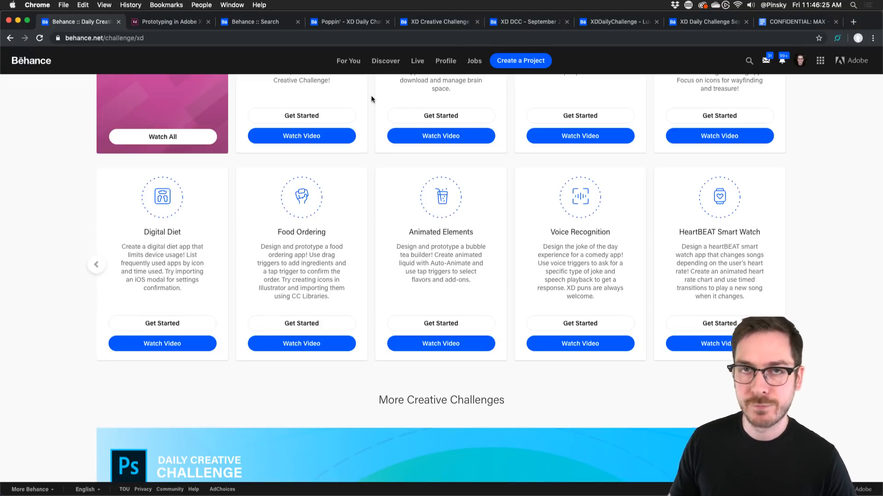
pyautogui.click(348, 21)
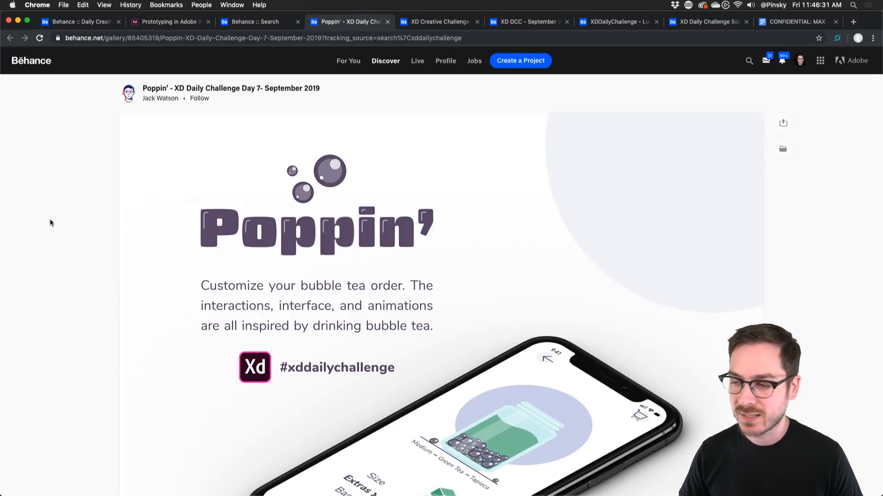
pyautogui.scroll(-3, 108, 221)
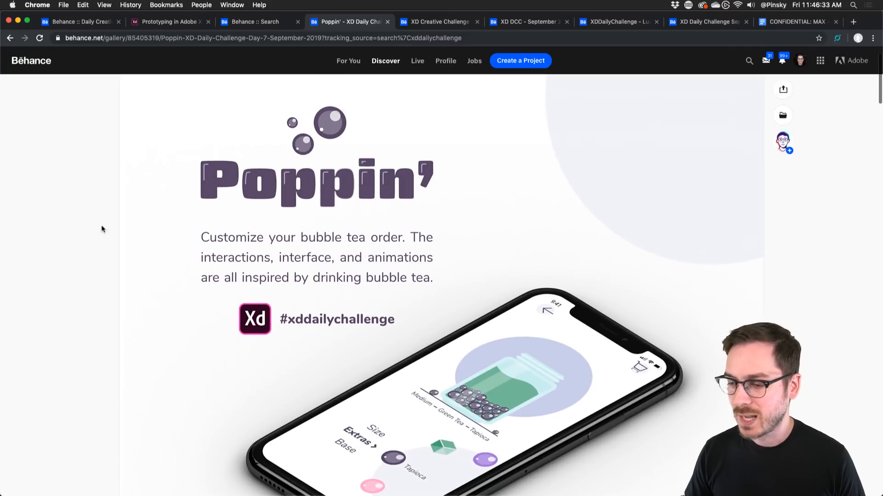
pyautogui.scroll(3, 101, 229)
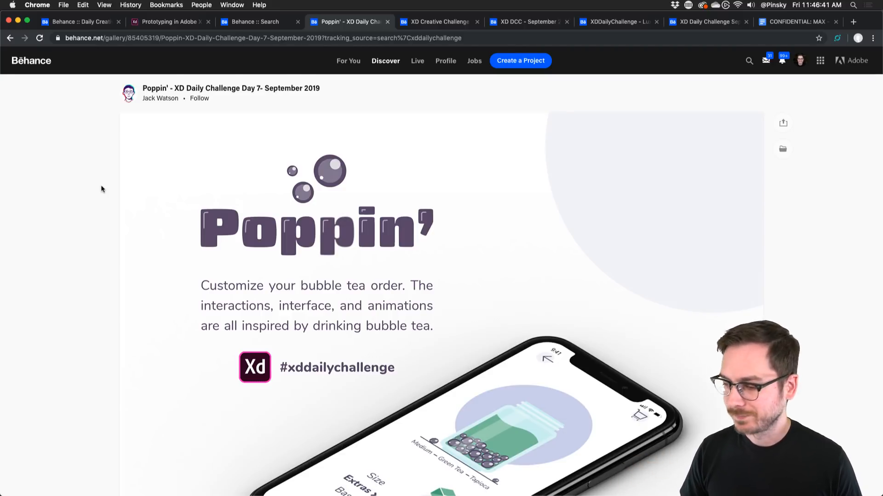
pyautogui.scroll(-5, 102, 188)
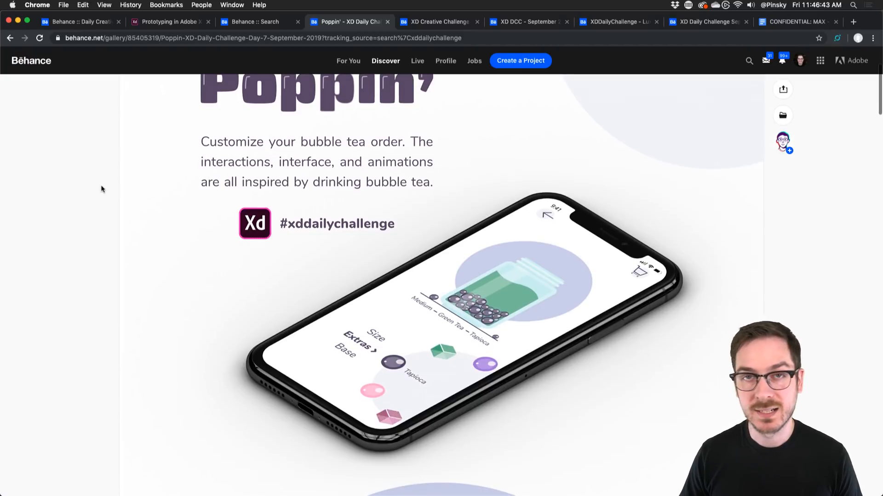
pyautogui.scroll(-1, 102, 189)
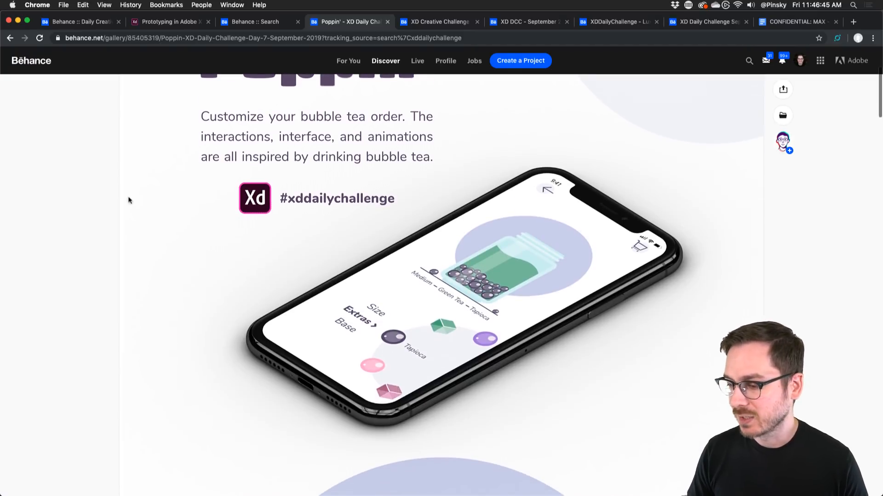
pyautogui.scroll(-1, 457, 324)
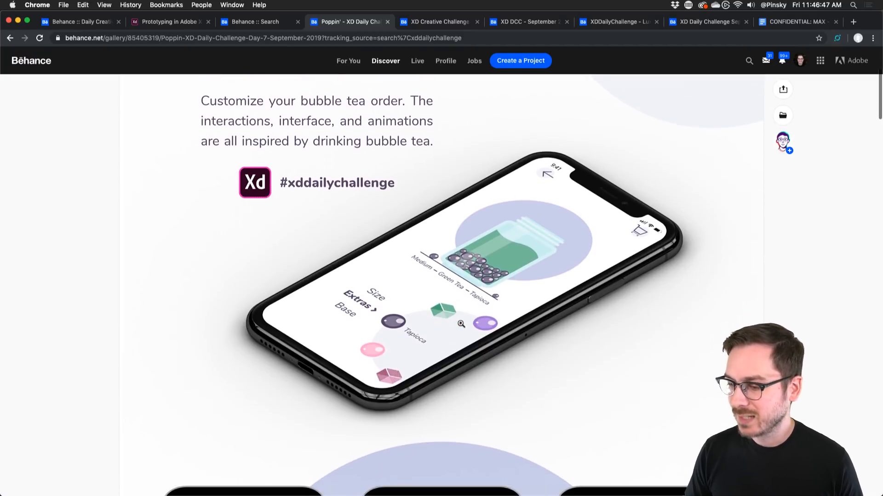
# Examine Poppin's size, base and extras phone screens and its colour palette
pyautogui.scroll(-10, 462, 324)
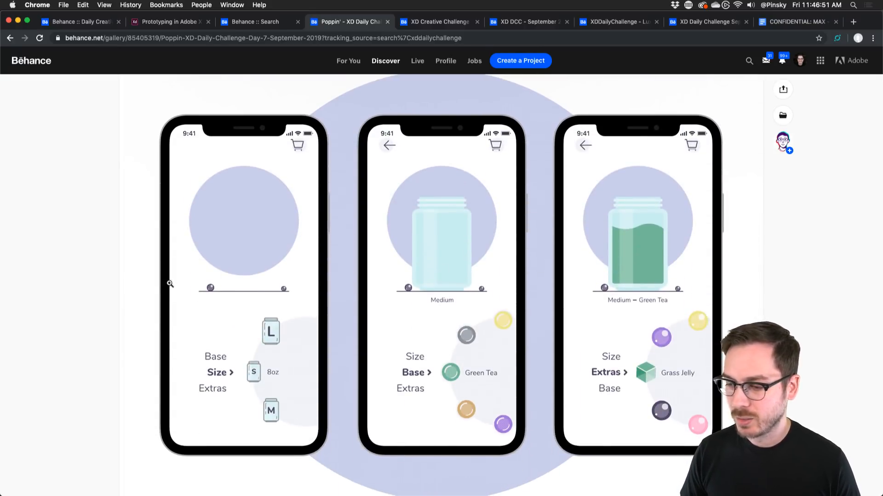
pyautogui.scroll(-2, 221, 289)
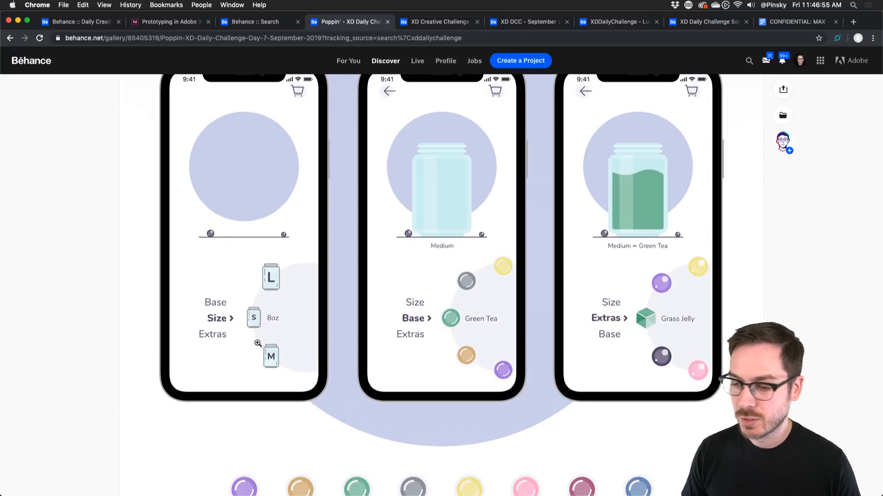
pyautogui.click(275, 358)
pyautogui.click(440, 322)
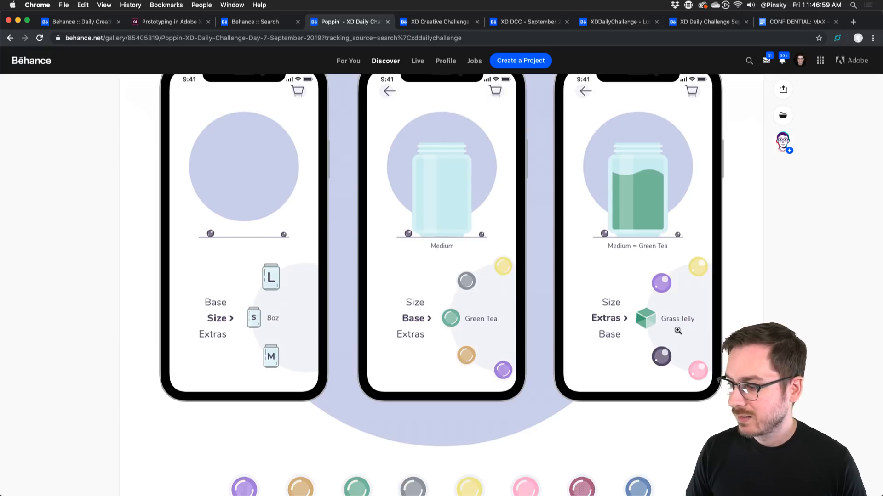
pyautogui.scroll(-10, 388, 332)
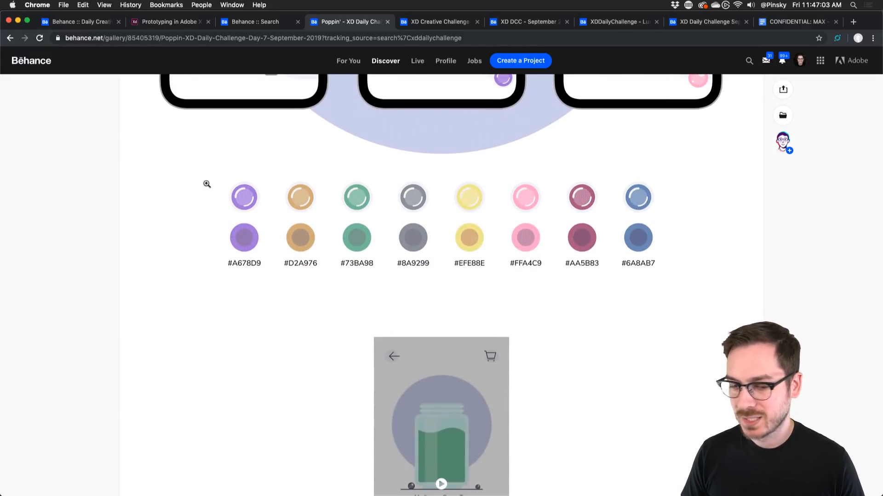
pyautogui.scroll(-8, 242, 236)
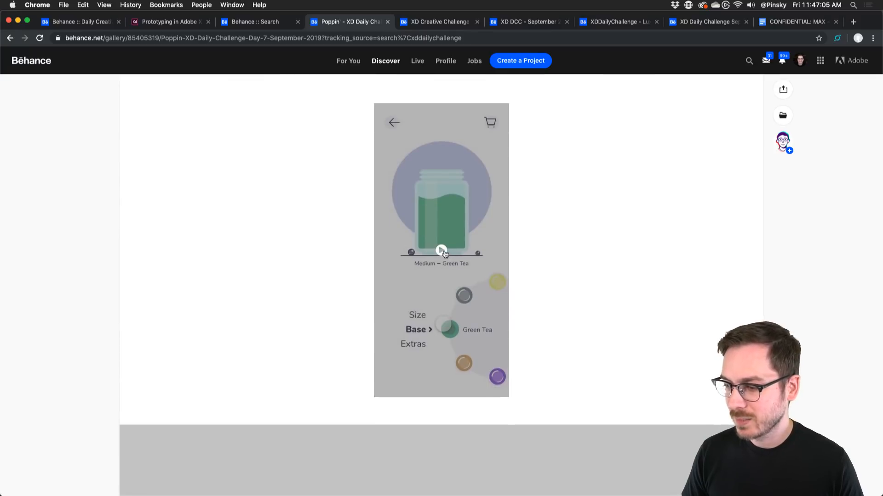
# Watch the Poppin' demo video, pause it near the end and review the three phone screens again
pyautogui.click(442, 251)
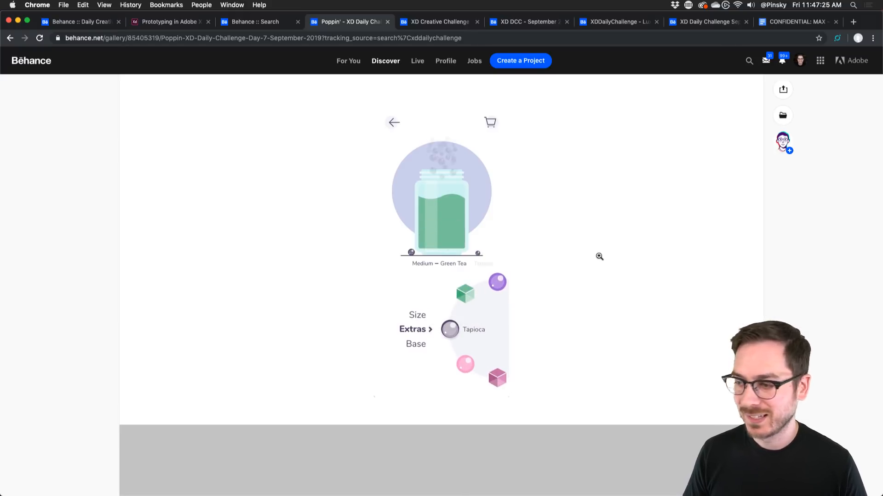
pyautogui.moveTo(381, 363)
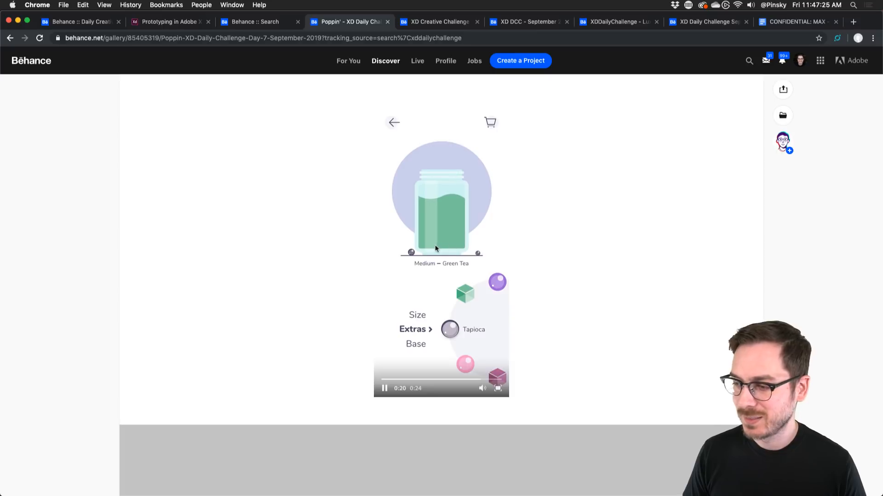
pyautogui.click(383, 389)
pyautogui.scroll(10, 325, 242)
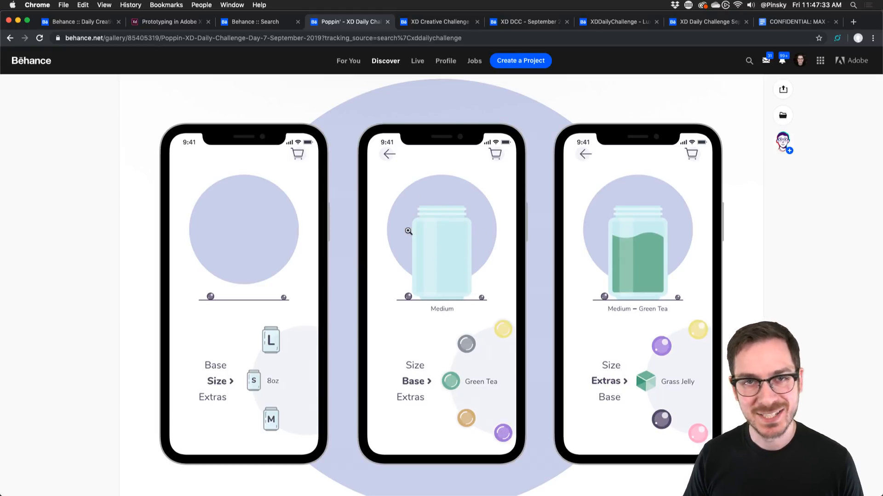
# Open the embedded Poppin' prototype at full size and choose the medium 16oz jar in it
pyautogui.scroll(-20, 408, 232)
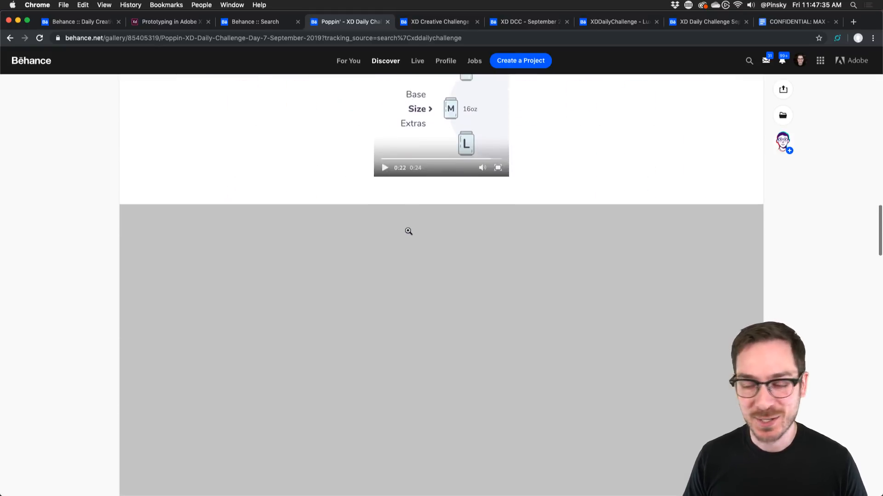
pyautogui.scroll(-3, 408, 231)
pyautogui.click(510, 357)
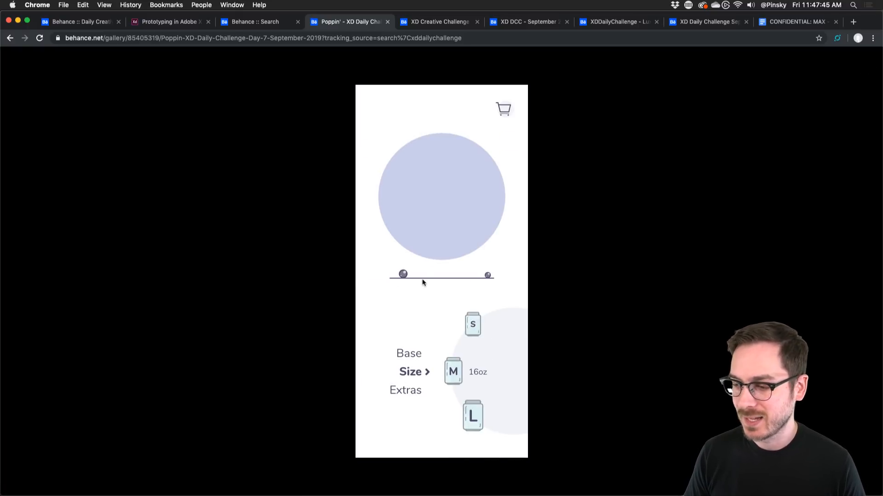
pyautogui.click(460, 381)
pyautogui.click(461, 413)
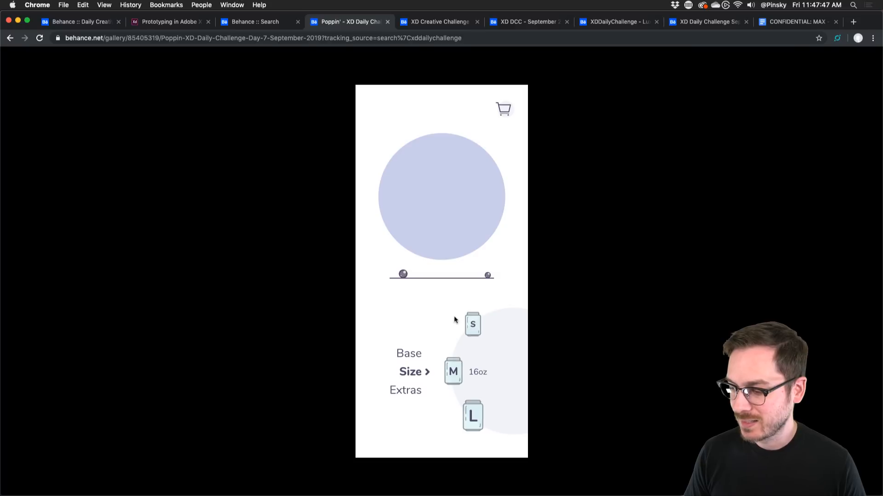
pyautogui.click(454, 372)
pyautogui.click(409, 355)
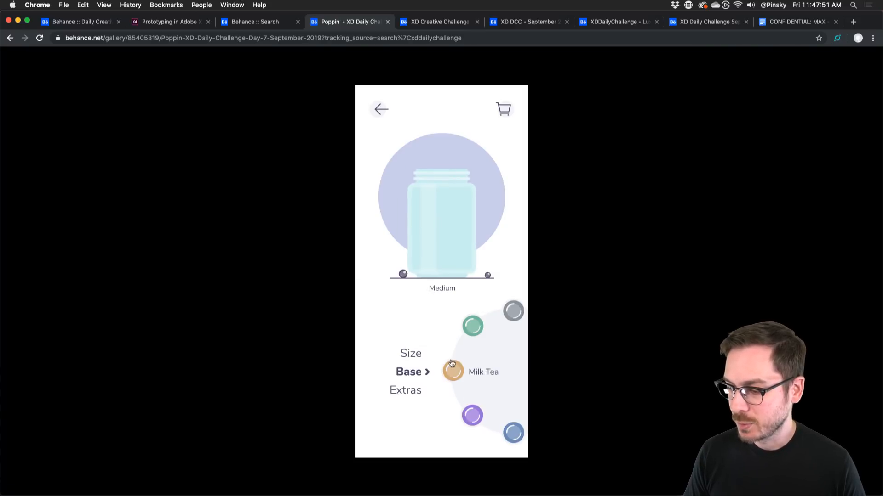
# Test the Poppin' prototype further by choosing Green Tea as the base and Tapioca as the extra
pyautogui.click(472, 416)
pyautogui.click(448, 340)
pyautogui.click(451, 371)
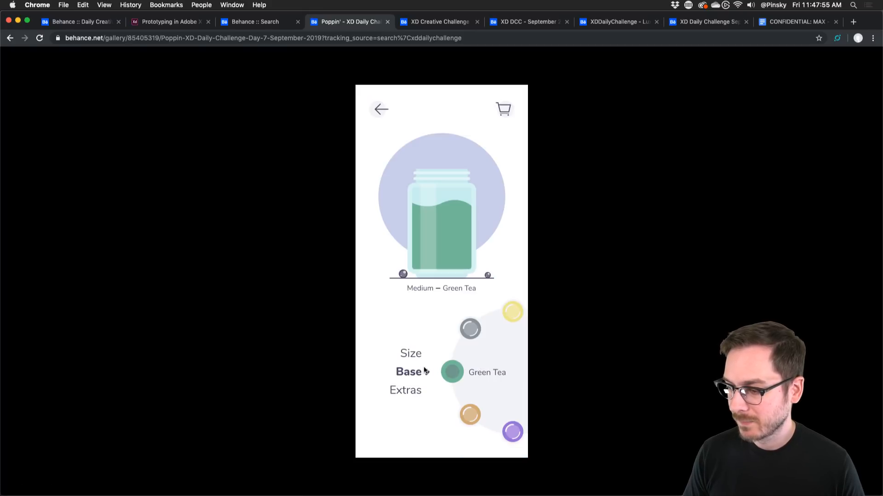
pyautogui.click(460, 370)
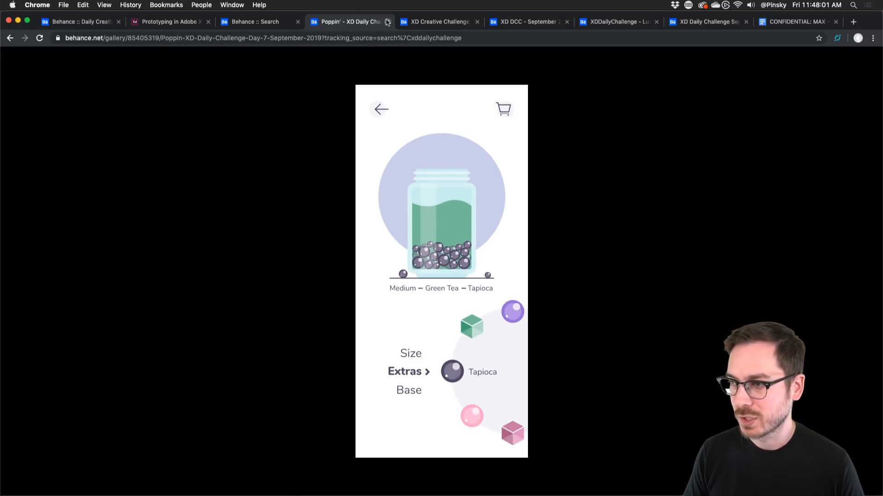
# Close the Poppin' project and examine the prompt, typography and colours of the Digital Diet App project
pyautogui.click(387, 22)
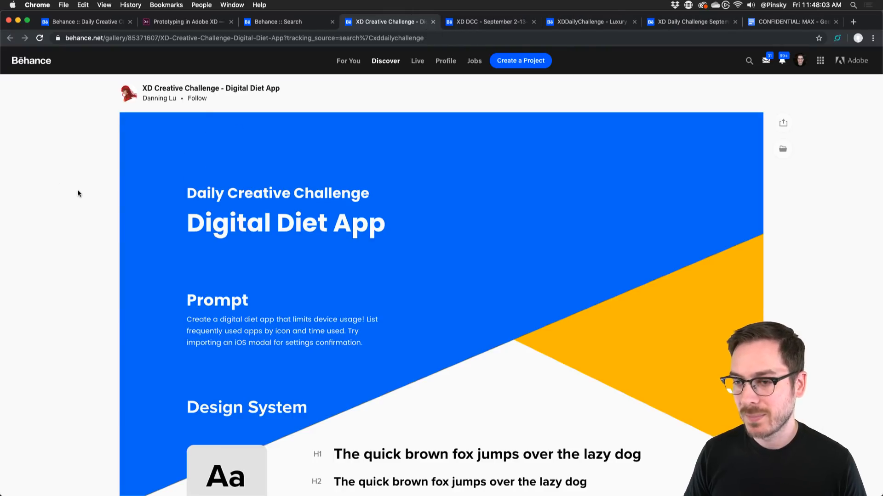
pyautogui.scroll(-3, 77, 192)
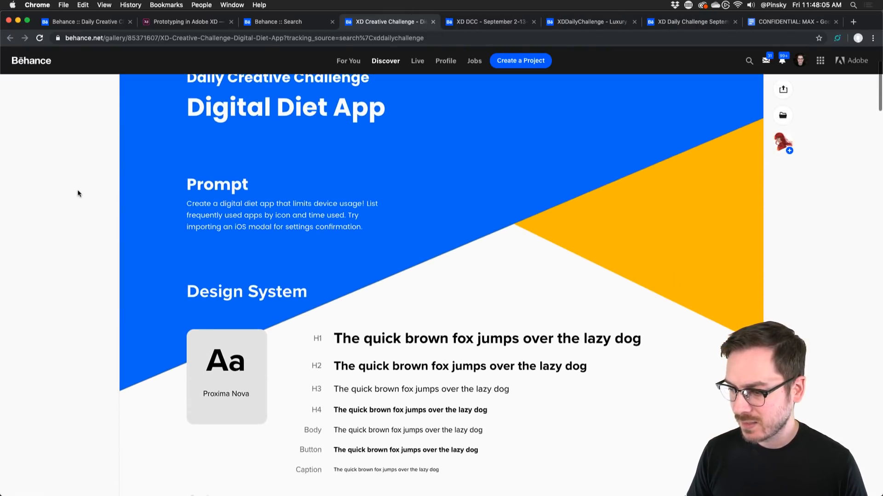
pyautogui.scroll(-5, 78, 193)
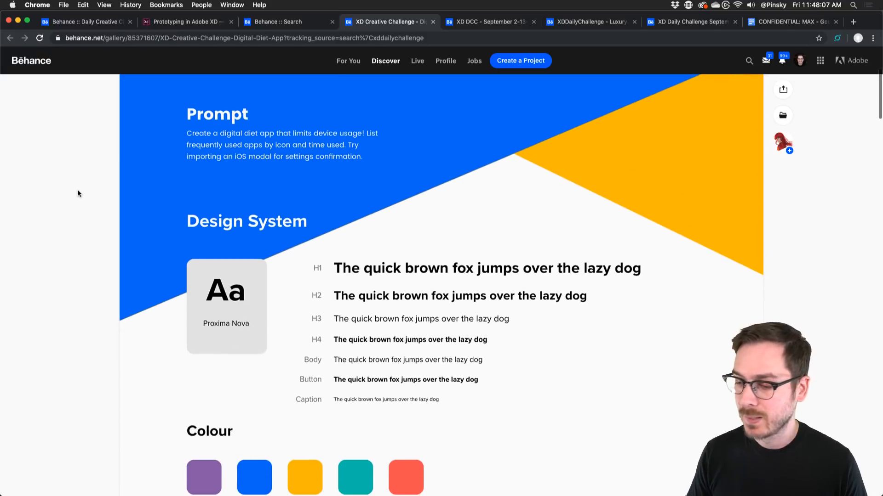
pyautogui.scroll(-1, 77, 190)
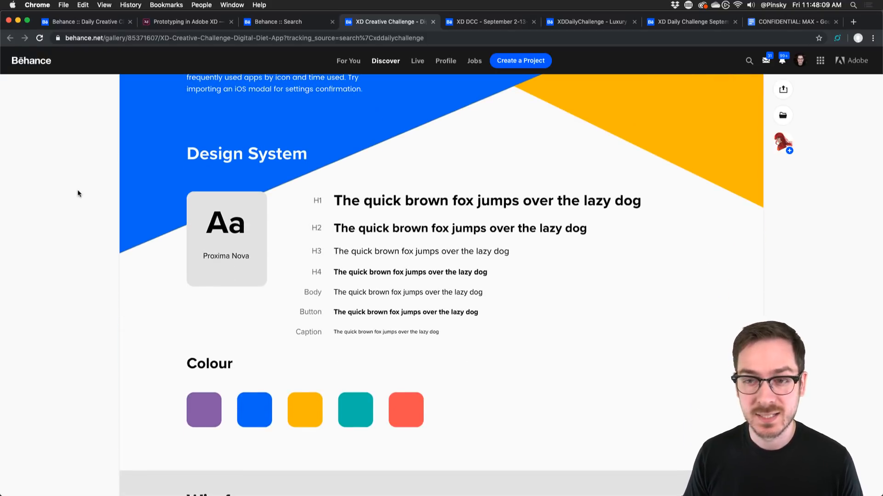
pyautogui.scroll(-1, 77, 194)
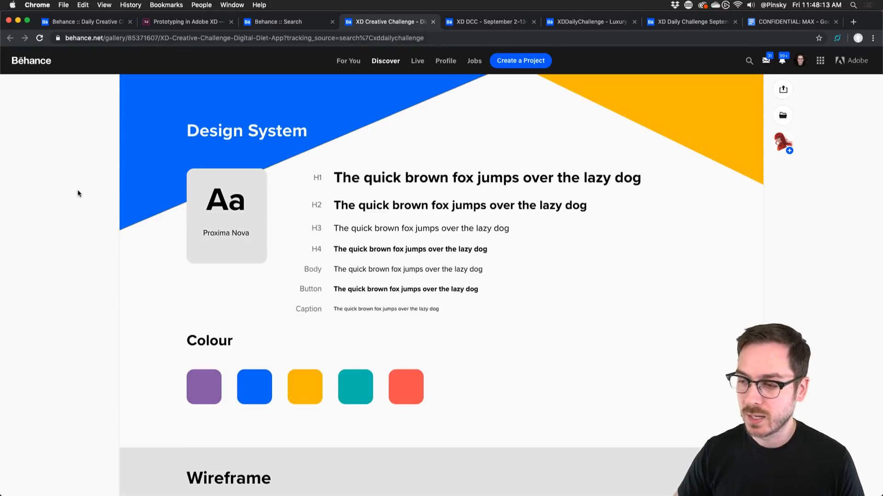
pyautogui.scroll(-2, 77, 191)
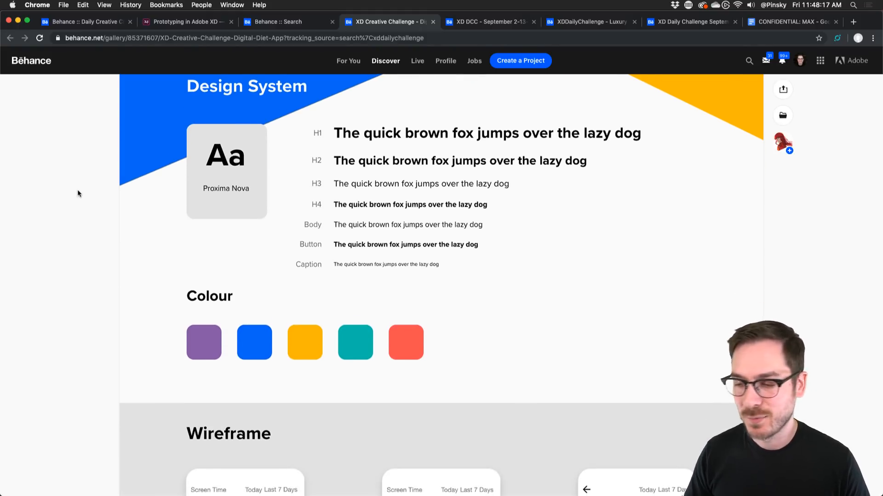
# Examine the wireframes and Screen Time mockups of the Digital Diet App project
pyautogui.scroll(-10, 78, 194)
pyautogui.scroll(-5, 77, 193)
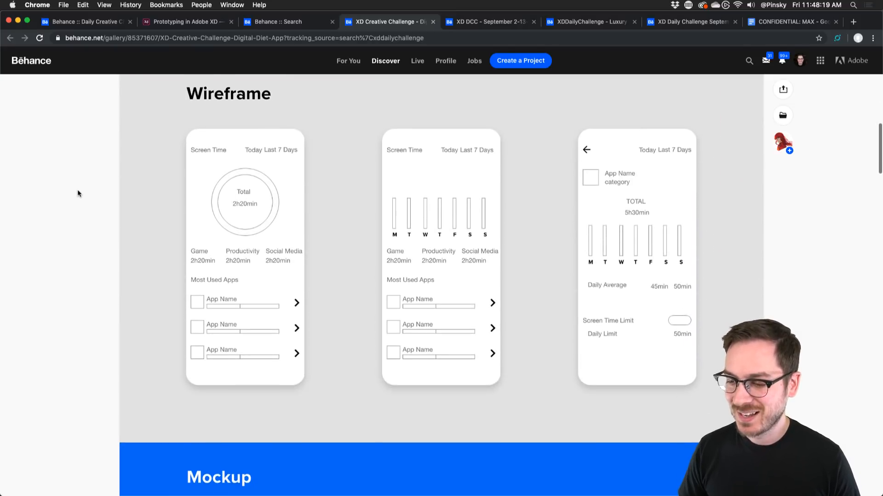
pyautogui.scroll(2, 77, 194)
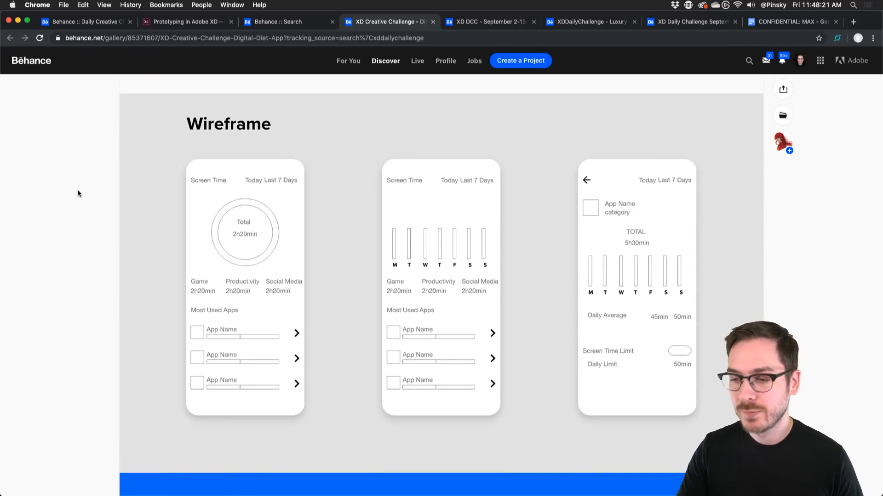
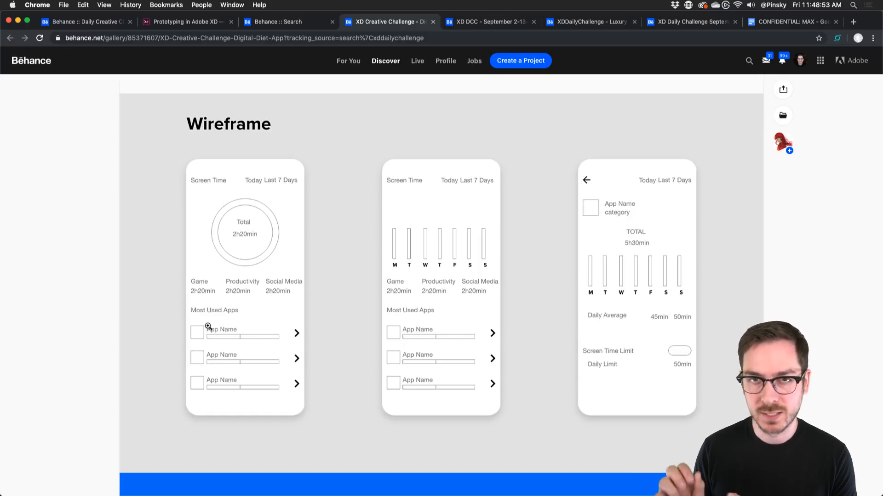
pyautogui.scroll(-10, 208, 326)
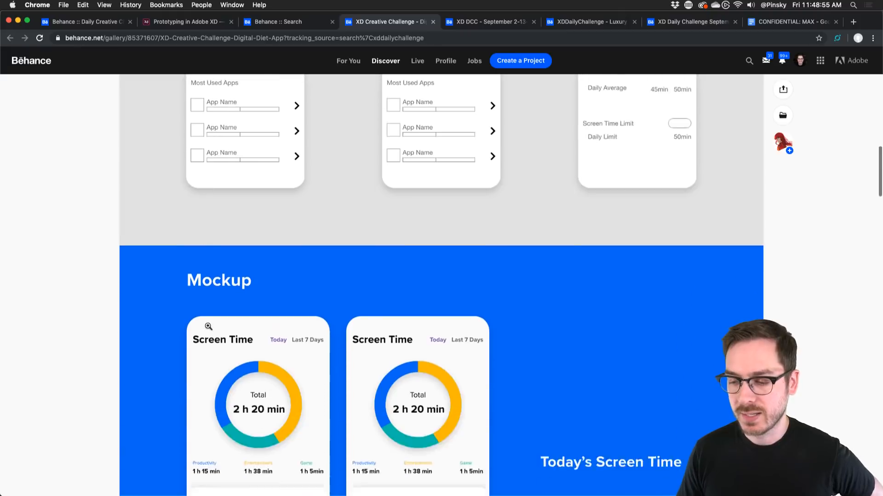
pyautogui.scroll(-1, 67, 279)
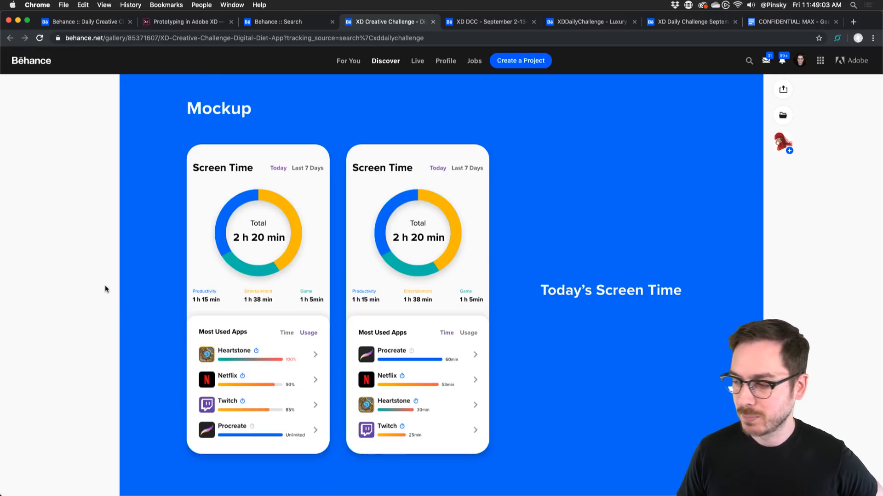
# Play the phone mockup video in the Video & Prototype section of the Digital Diet App project and watch it enlarged
pyautogui.scroll(-13, 105, 290)
pyautogui.scroll(-3, 105, 289)
pyautogui.scroll(-7, 105, 289)
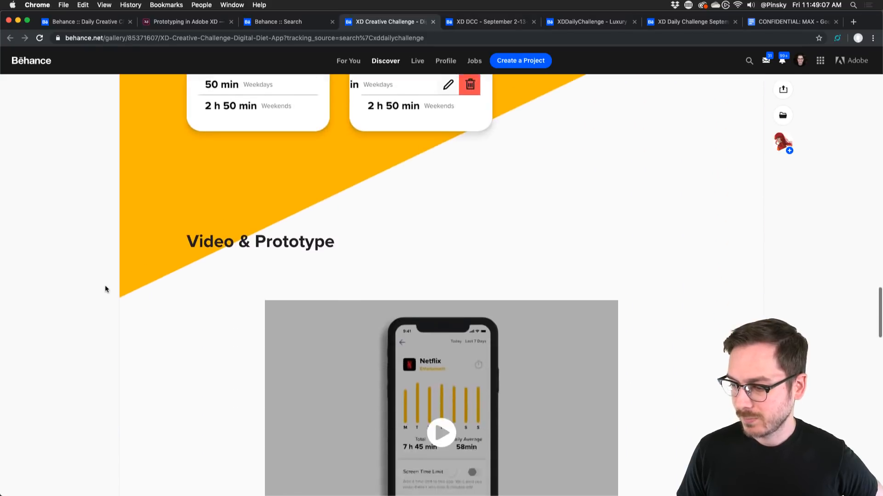
pyautogui.scroll(-4, 104, 289)
pyautogui.click(441, 265)
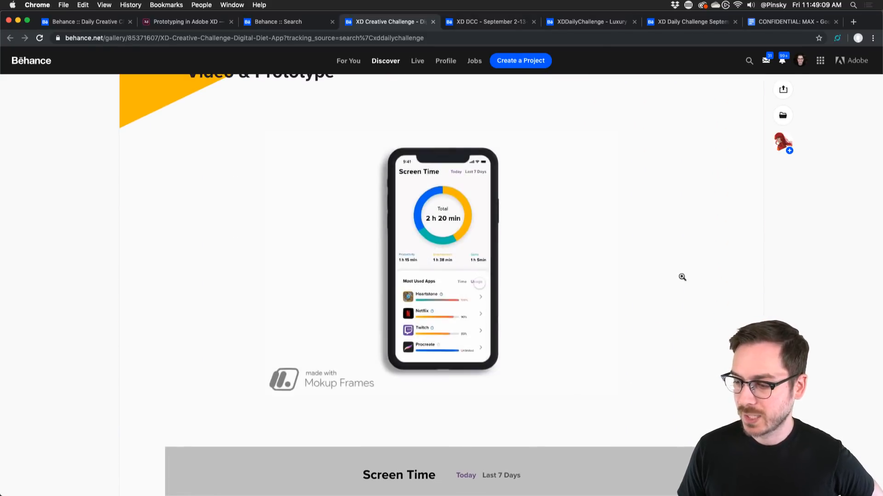
pyautogui.click(509, 236)
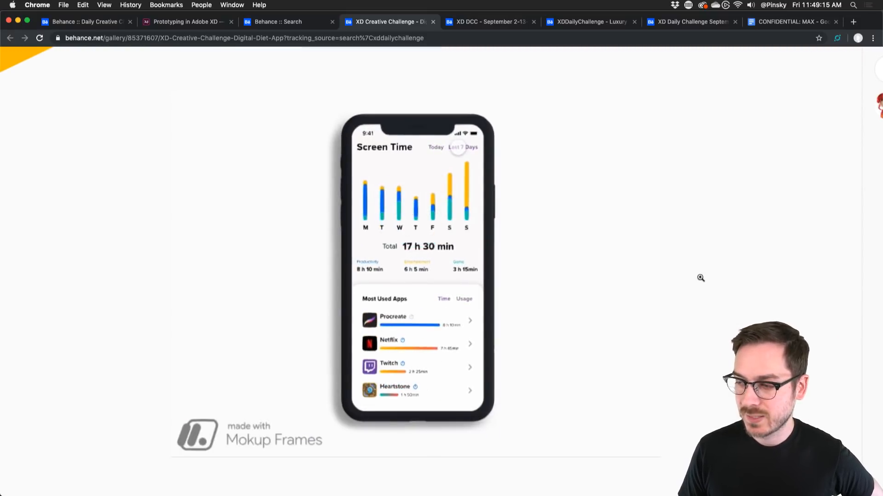
pyautogui.moveTo(511, 286)
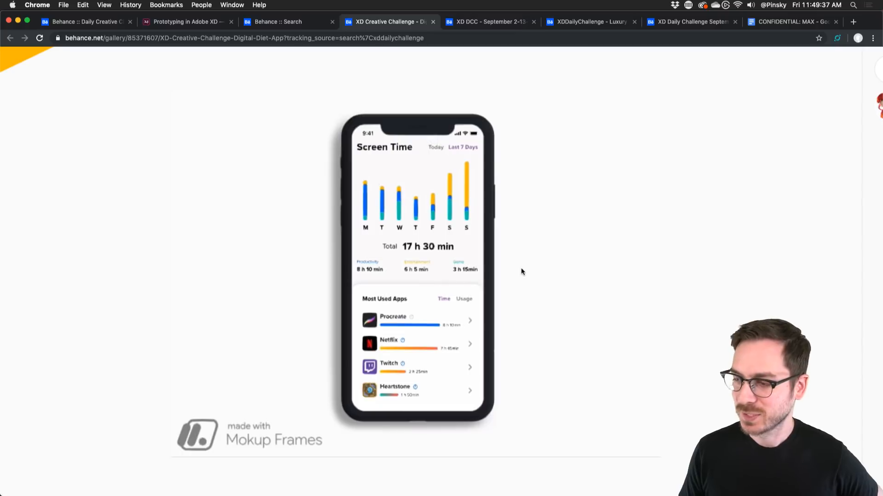
# Launch the embedded Digital Diet prototype and switch its Most Used Apps list back and forth between Time and Usage
pyautogui.scroll(-10, 521, 271)
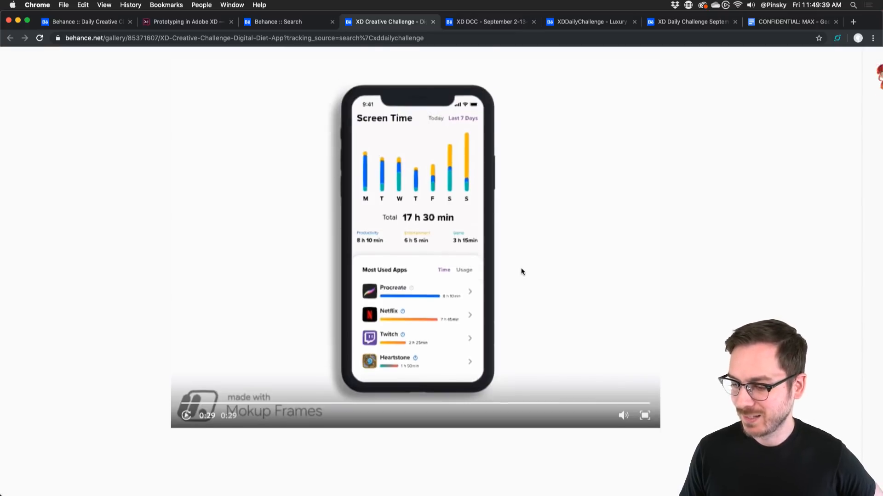
pyautogui.scroll(-3, 521, 272)
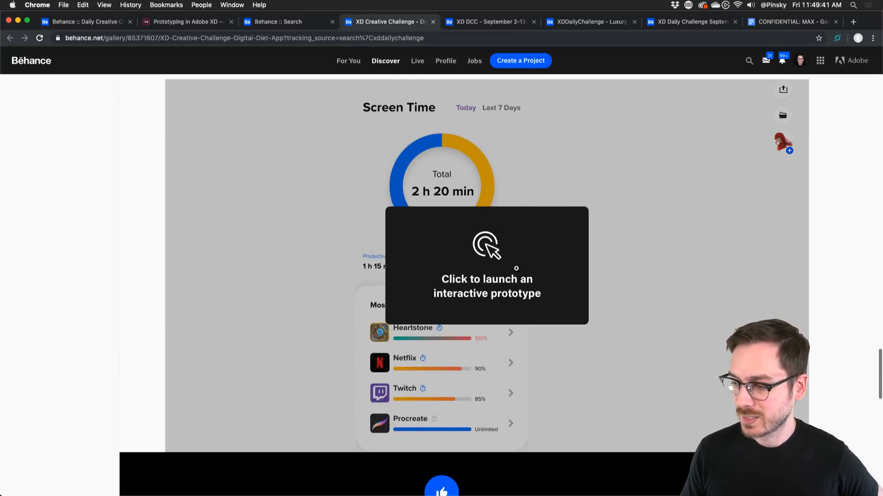
pyautogui.click(612, 249)
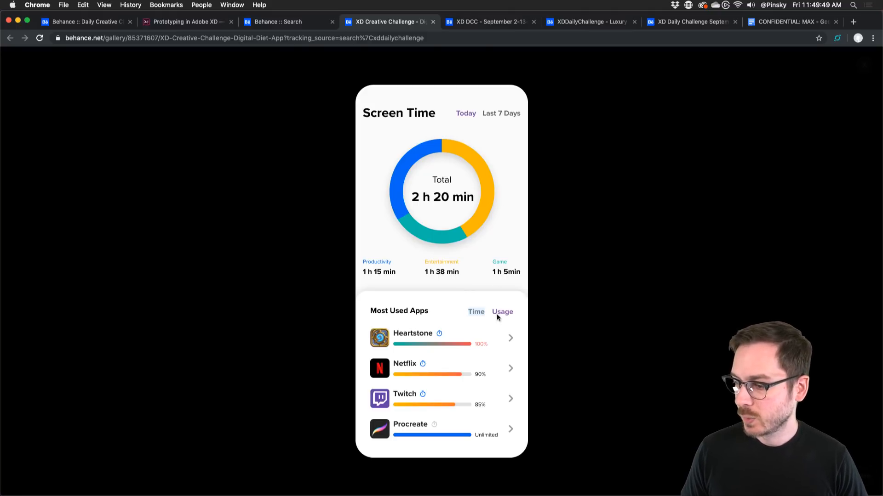
pyautogui.click(477, 313)
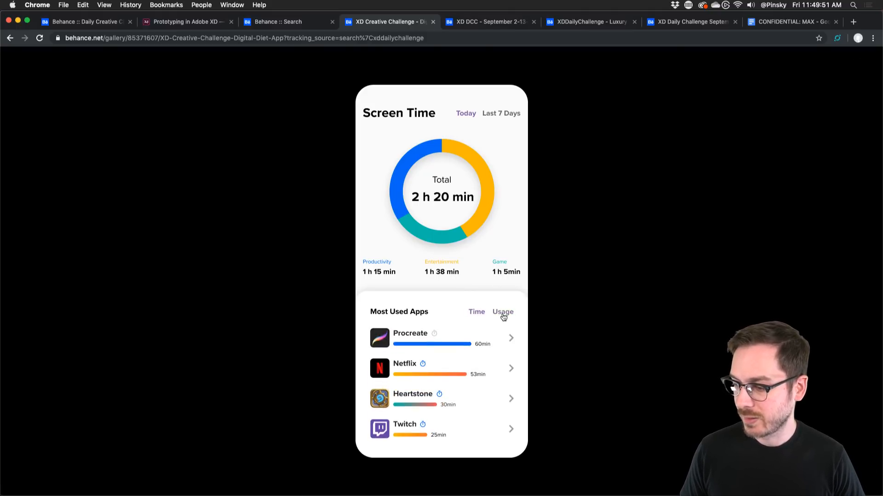
pyautogui.click(503, 317)
pyautogui.click(477, 313)
pyautogui.click(510, 315)
pyautogui.click(477, 312)
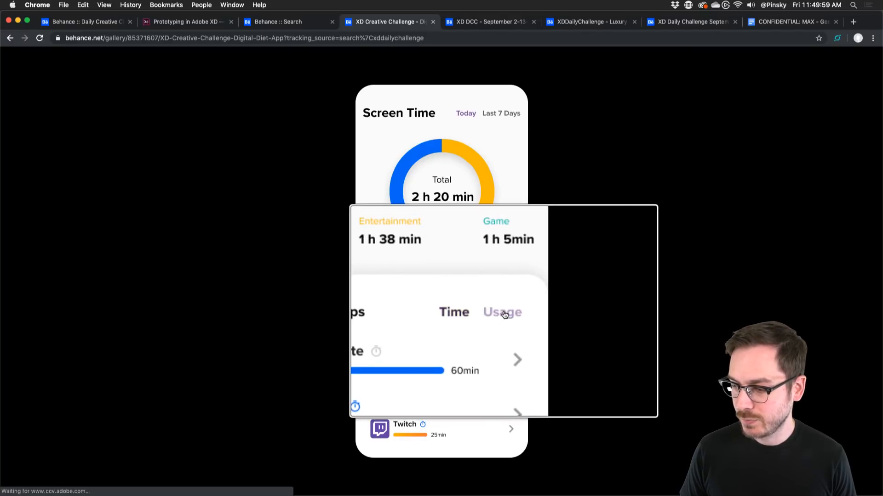
pyautogui.click(505, 314)
pyautogui.click(467, 312)
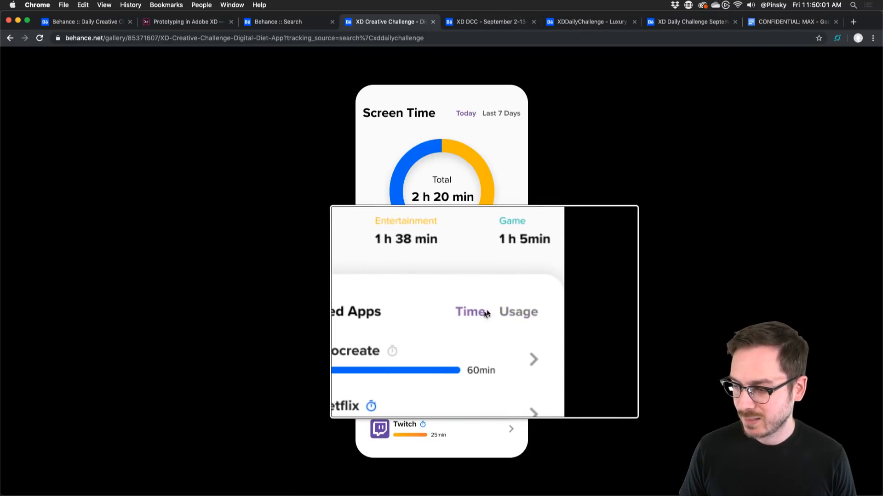
pyautogui.click(501, 315)
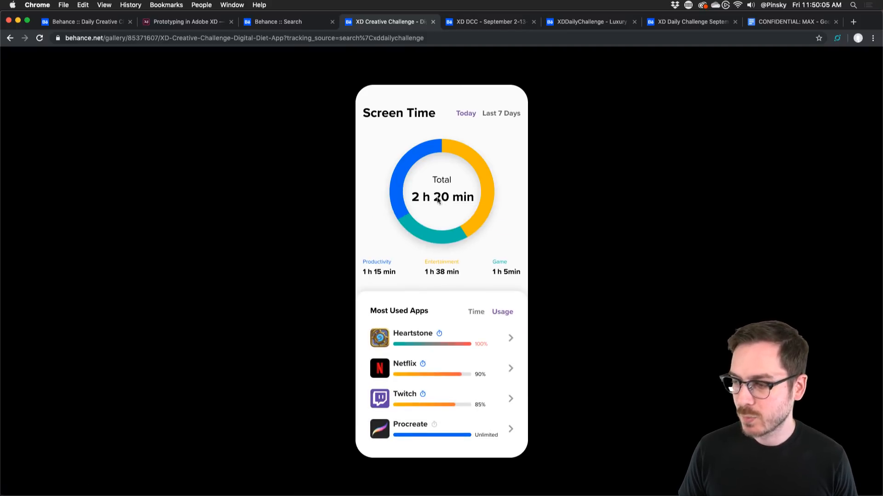
pyautogui.click(488, 160)
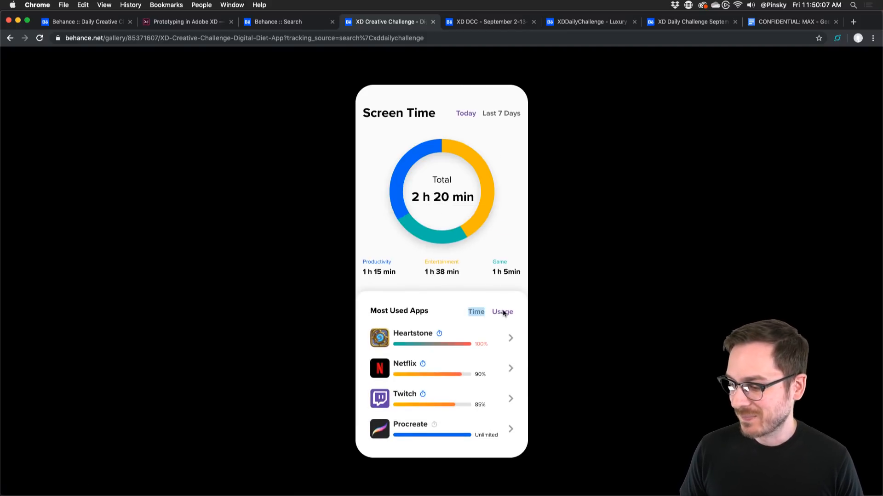
pyautogui.click(476, 312)
pyautogui.click(504, 220)
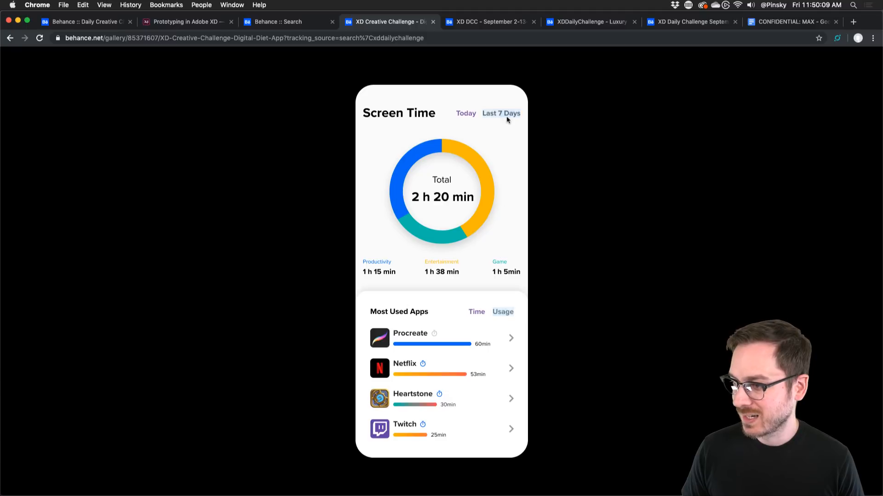
# Open Netflix from the Last 7 Days view of the prototype and toggle its Screen Time Limit off and on again
pyautogui.click(507, 116)
pyautogui.click(388, 370)
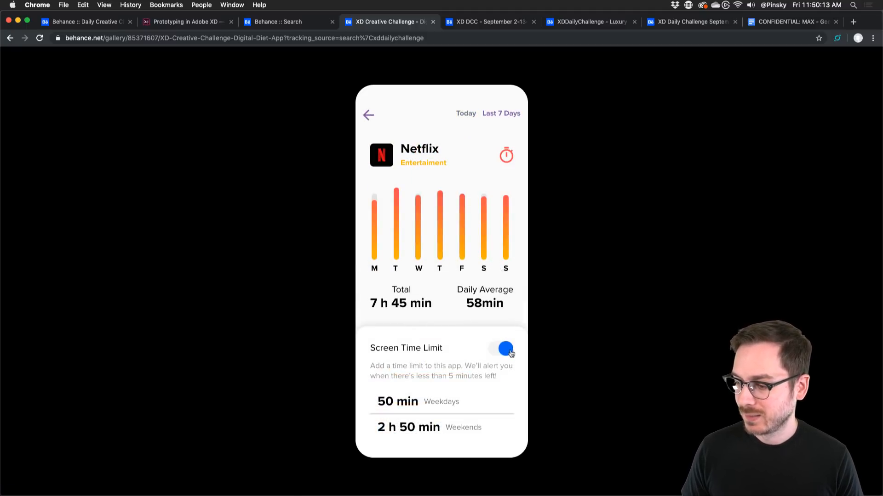
pyautogui.click(493, 349)
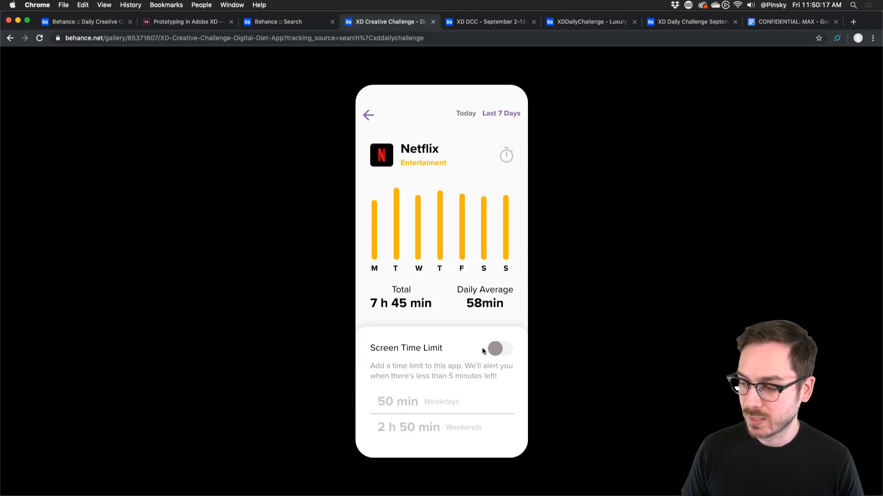
pyautogui.click(488, 351)
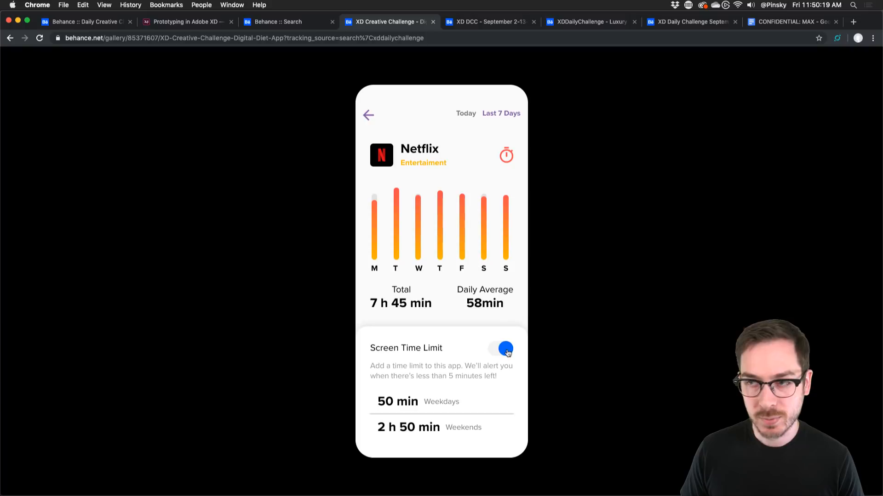
# Close the Digital Diet App project and examine the presentation timer prompt, style guide and mockups in the XD DCC - September 2-13 project
pyautogui.click(433, 22)
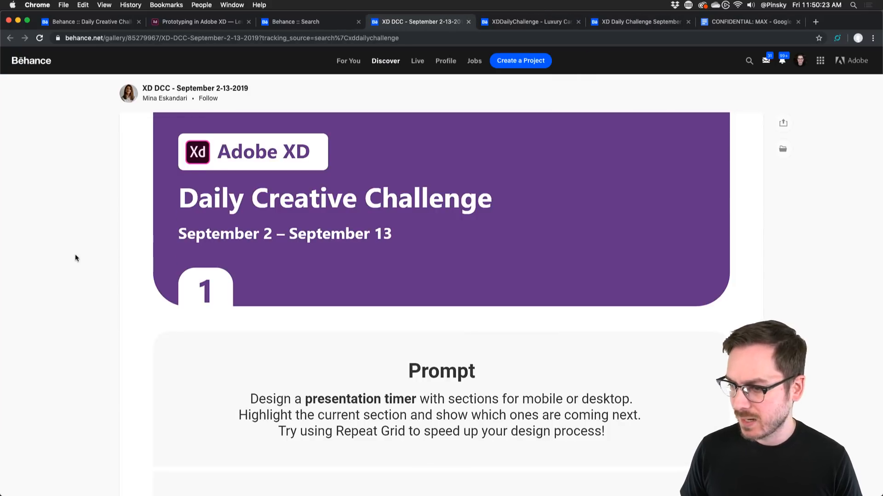
pyautogui.scroll(-1, 83, 266)
pyautogui.scroll(-5, 83, 265)
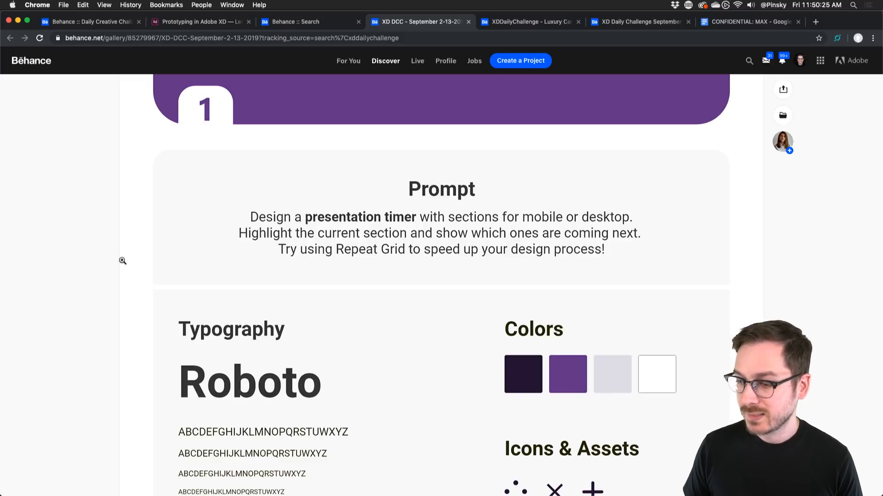
pyautogui.scroll(-5, 123, 266)
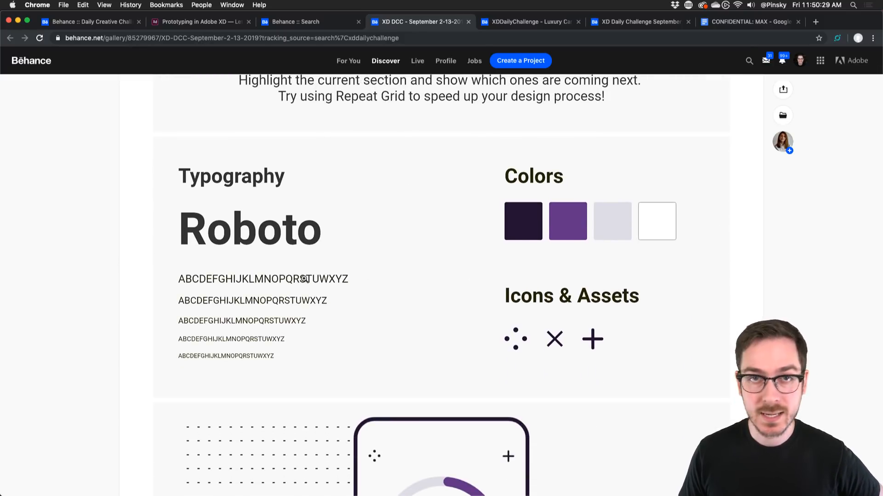
pyautogui.scroll(-9, 304, 279)
pyautogui.scroll(-2, 304, 279)
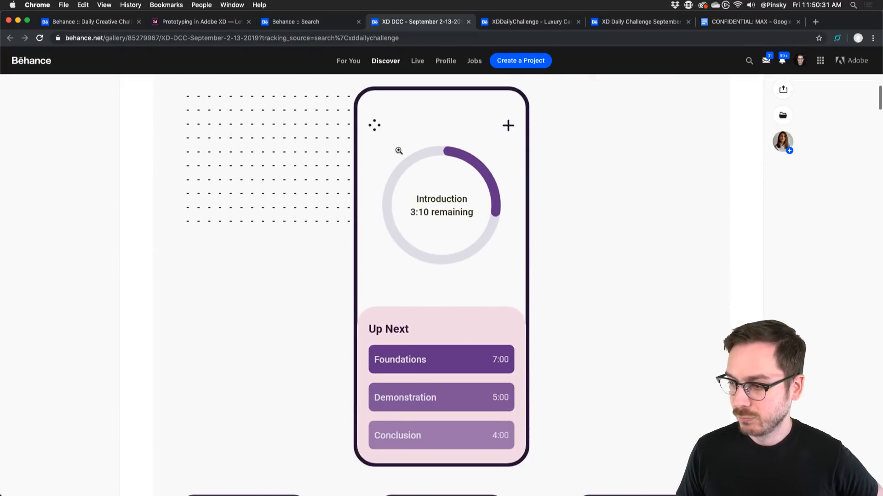
pyautogui.scroll(-12, 417, 336)
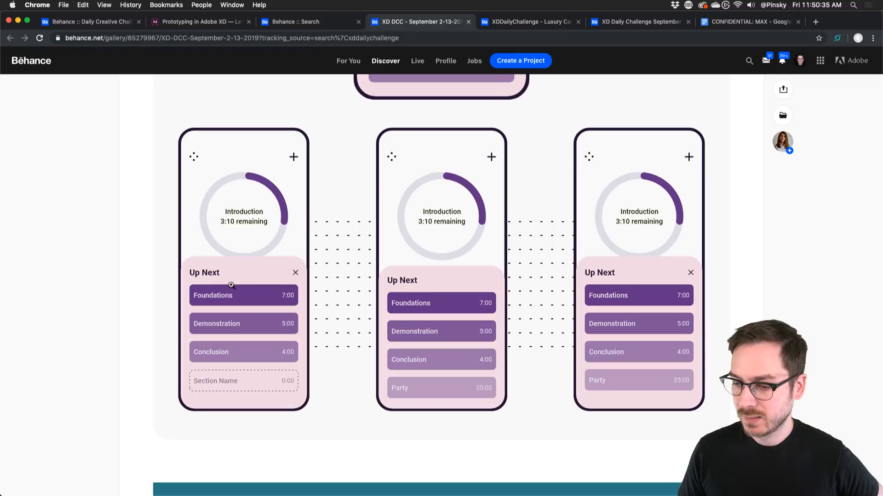
# Examine the challenge 2 leaderboard prompt, its typography, colours and icons, and the leaderboard phone mockup
pyautogui.scroll(-15, 621, 274)
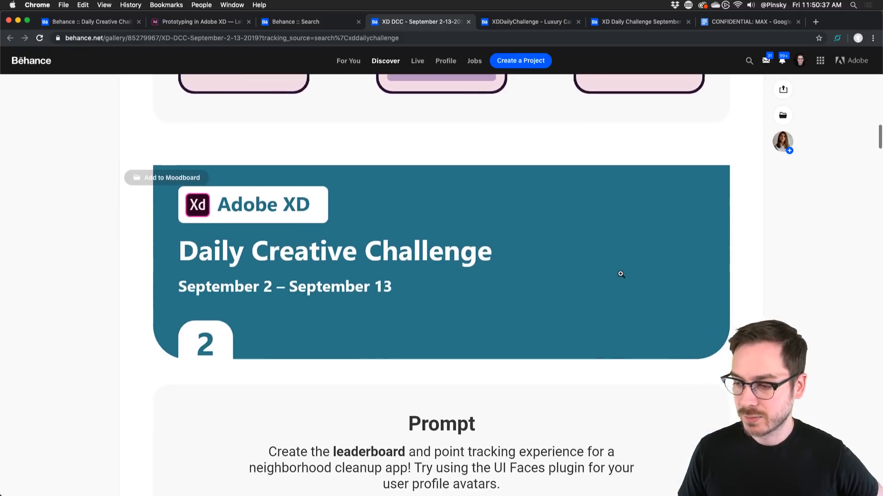
pyautogui.scroll(2, 620, 274)
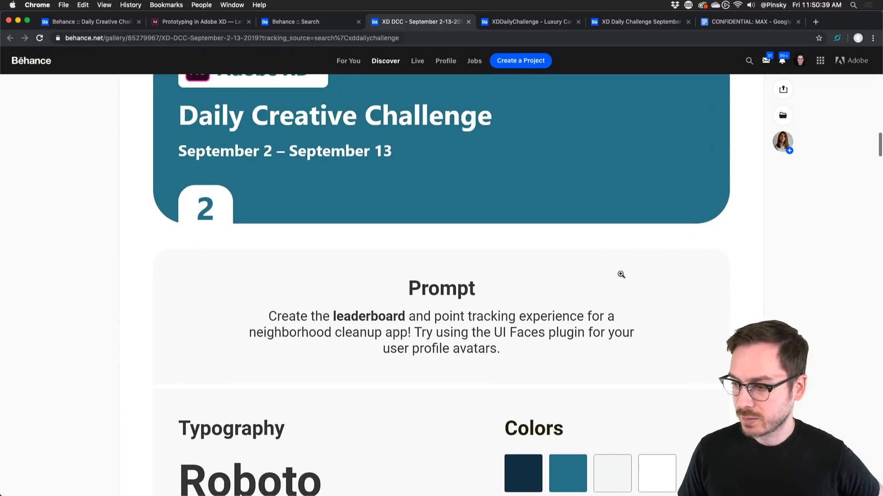
pyautogui.scroll(-3, 620, 274)
pyautogui.scroll(-5, 380, 276)
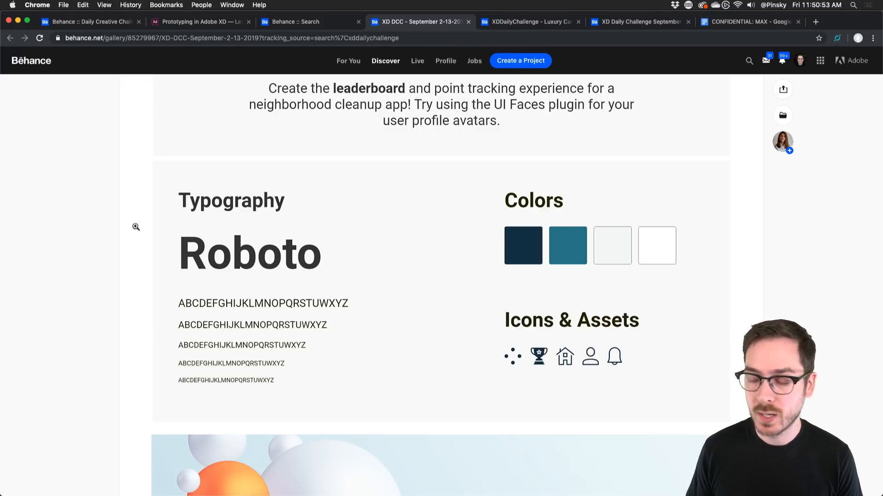
pyautogui.scroll(-2, 136, 227)
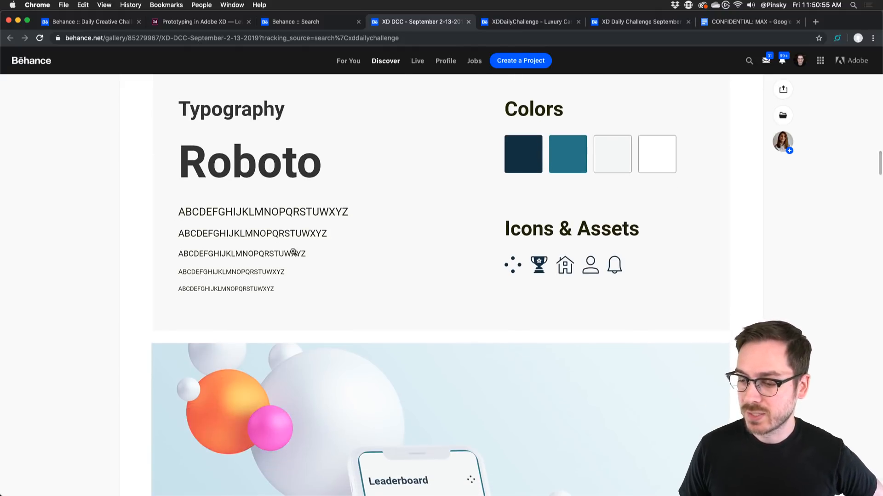
pyautogui.scroll(-5, 296, 266)
pyautogui.scroll(-2, 298, 266)
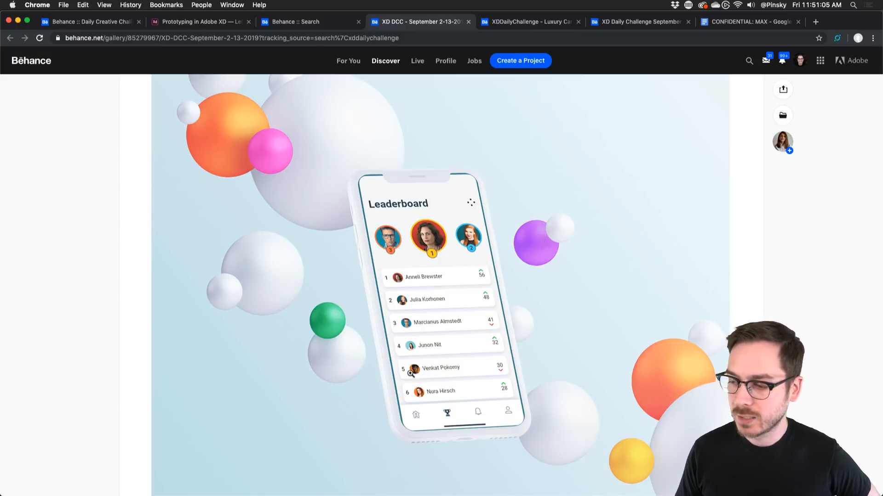
# Examine the Travelix cycling app screens with the distance sliders and route map
pyautogui.scroll(-15, 467, 239)
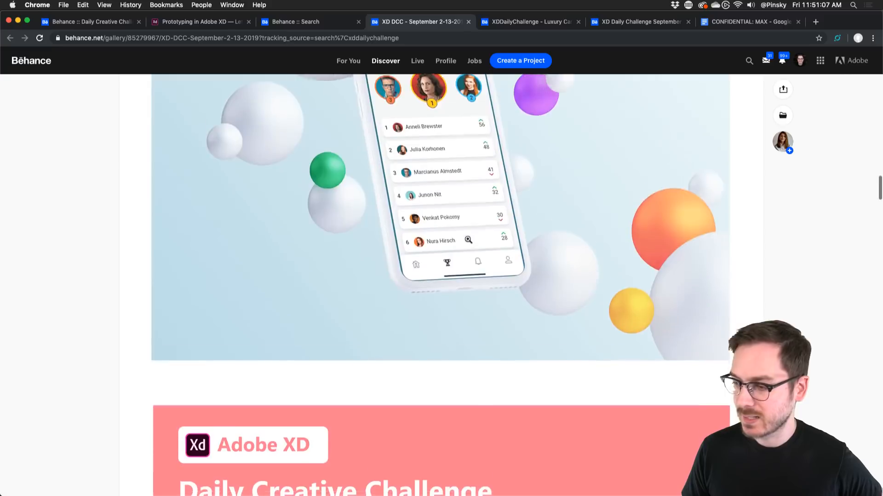
pyautogui.scroll(-10, 468, 239)
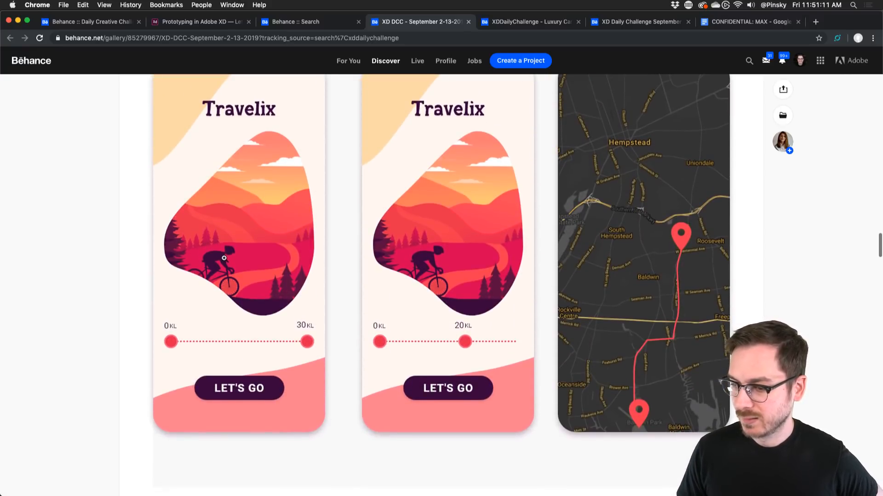
pyautogui.scroll(-10, 461, 294)
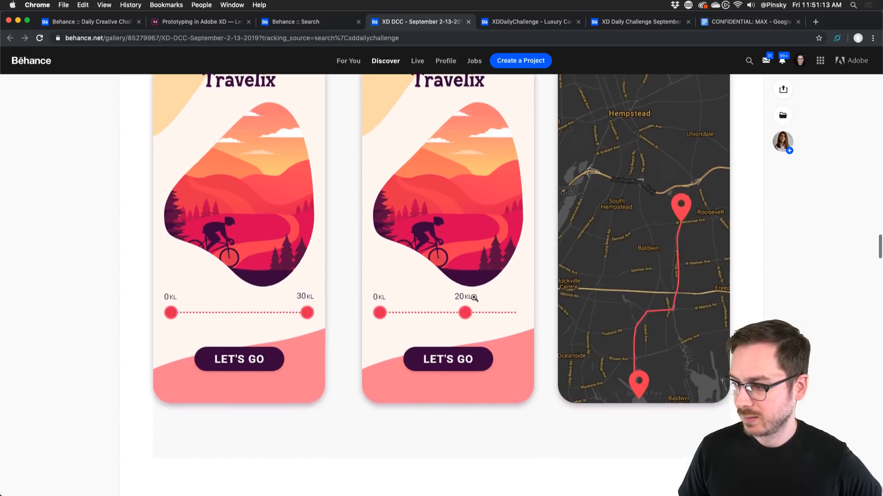
pyautogui.scroll(15, 468, 339)
# Examine the challenge 4 car rental prompt and its Discover and Tesla Model S detail screens
pyautogui.scroll(-4, 468, 339)
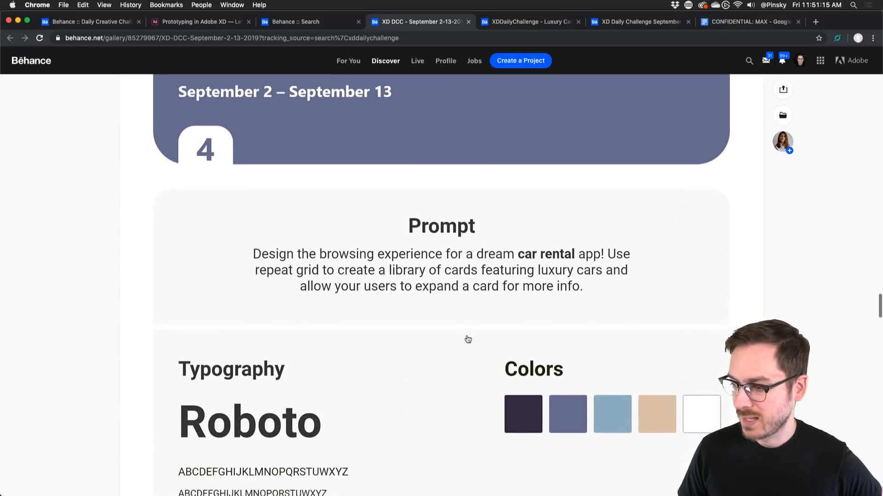
pyautogui.scroll(-10, 467, 339)
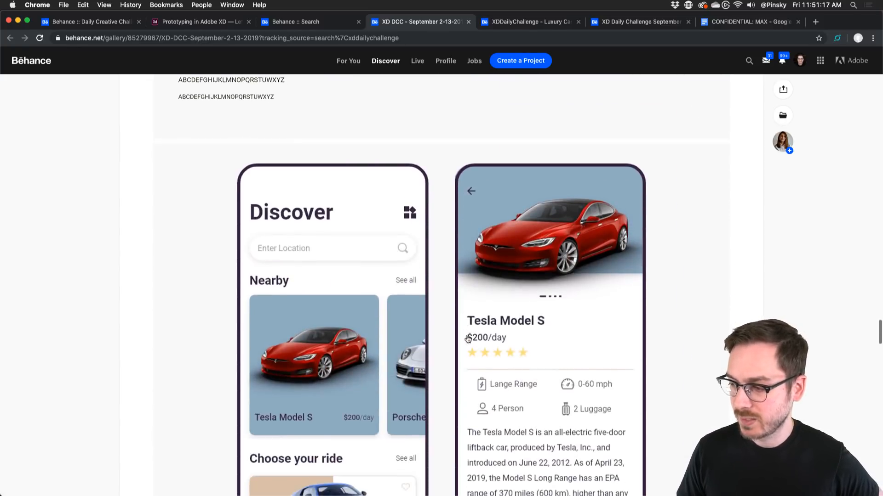
pyautogui.scroll(-12, 468, 339)
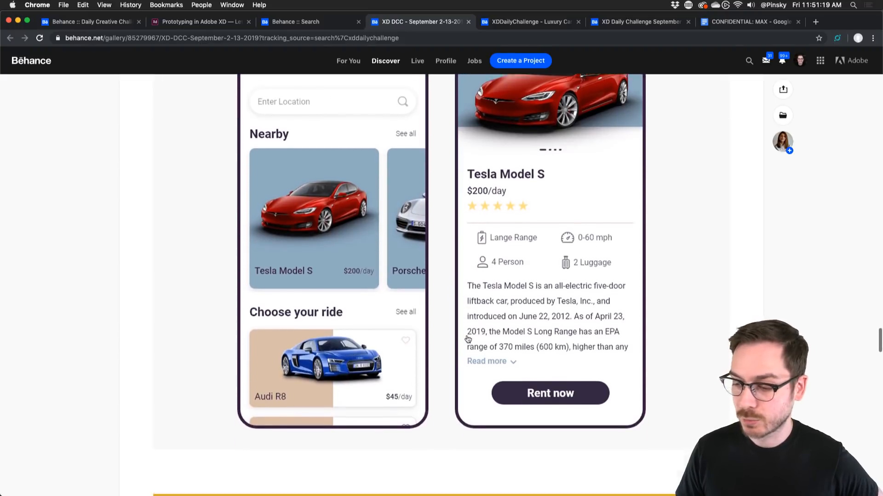
pyautogui.scroll(-4, 468, 340)
pyautogui.scroll(7, 467, 339)
pyautogui.scroll(-5, 467, 340)
# Examine the Screen Time mockups with 24H, 1W and 1M views and the embedded video at the project's end
pyautogui.scroll(-8, 467, 340)
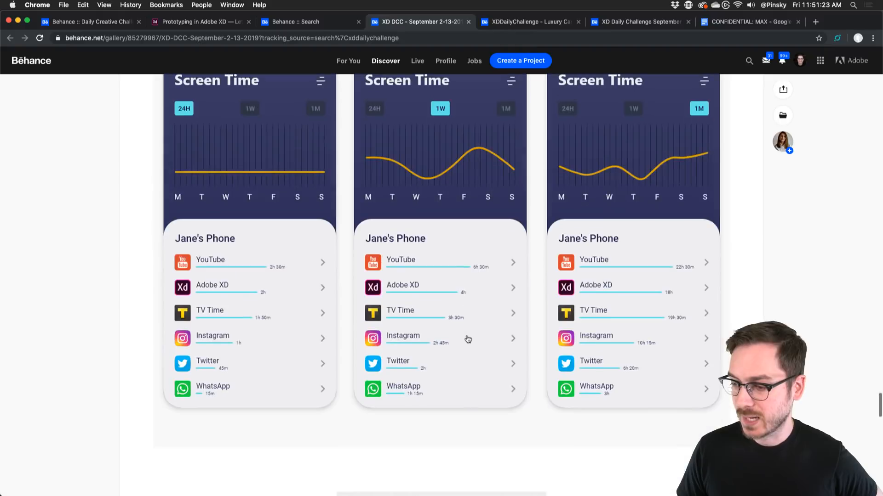
pyautogui.scroll(-15, 468, 339)
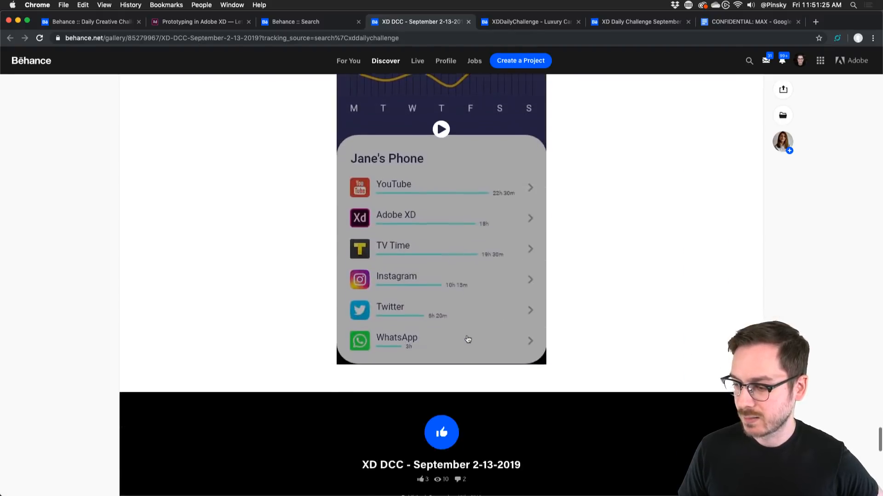
pyautogui.scroll(10, 468, 340)
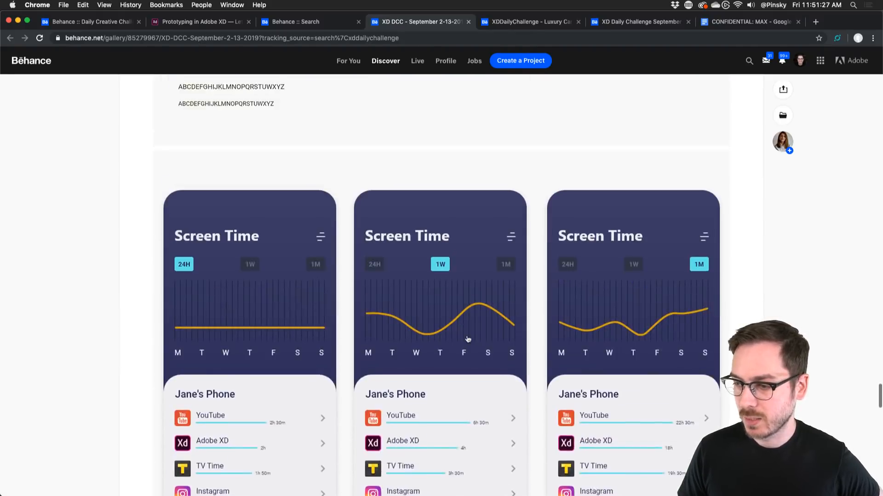
# Return to the Travelix cycling app, play its prototype video through to the route map, and close the XD DCC September 2-13 project
pyautogui.scroll(-5, 468, 340)
pyautogui.scroll(15, 468, 339)
pyautogui.scroll(20, 467, 339)
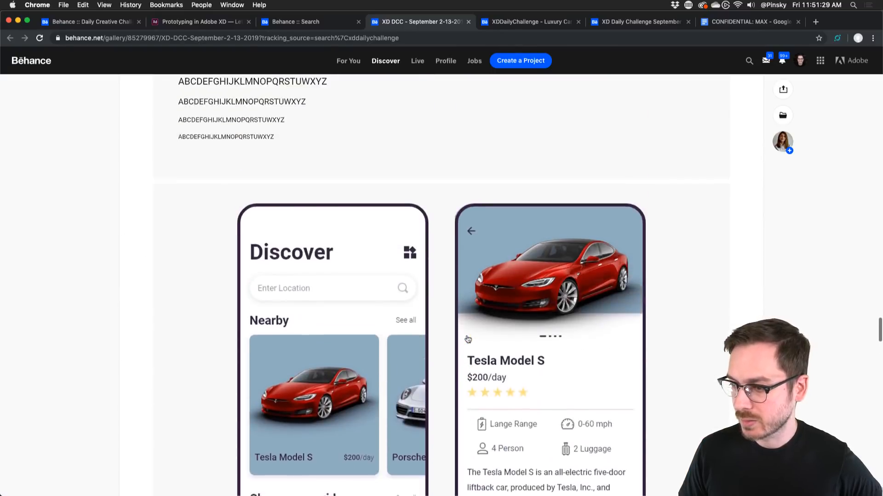
pyautogui.scroll(5, 468, 339)
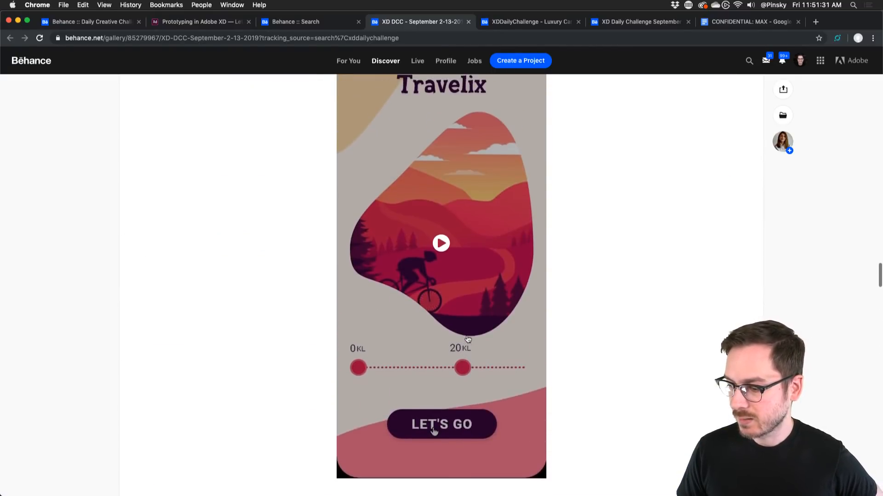
pyautogui.scroll(-2, 490, 267)
pyautogui.click(444, 235)
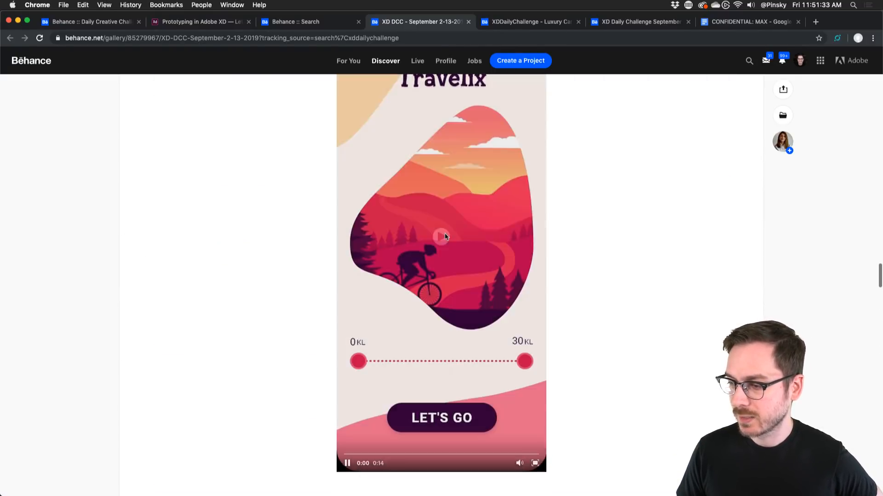
pyautogui.scroll(1, 603, 239)
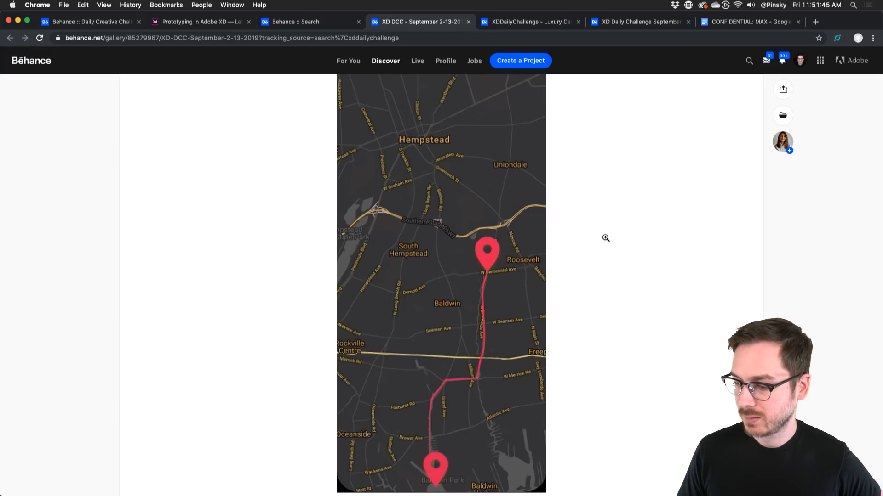
pyautogui.moveTo(535, 245)
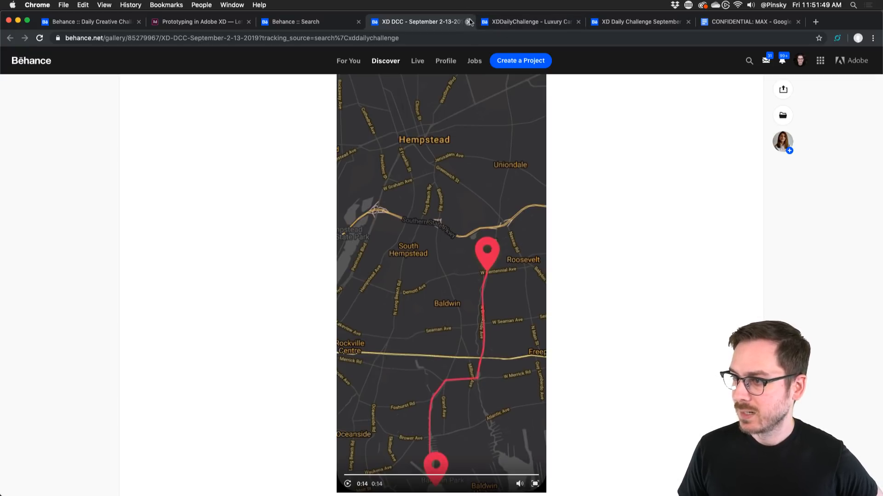
pyautogui.click(469, 21)
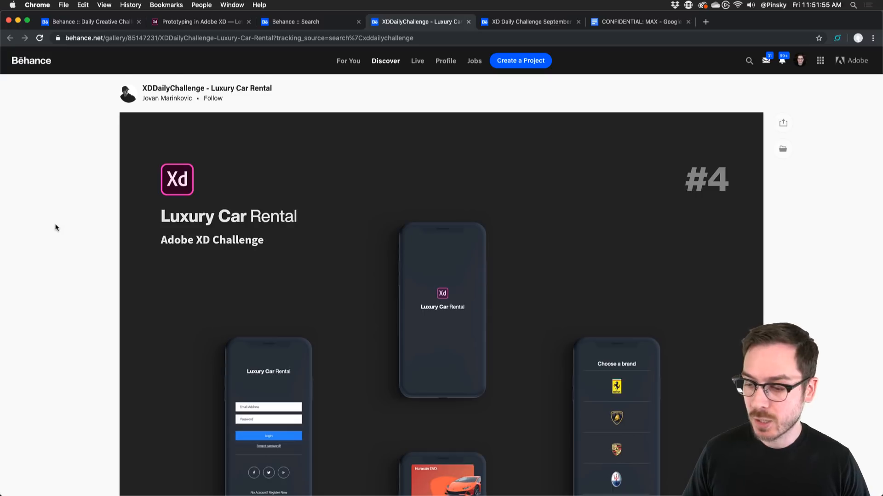
# Examine the Luxury Car Rental phone mockups and the prototype wiring between its artboards
pyautogui.scroll(-3, 55, 228)
pyautogui.scroll(-2, 56, 228)
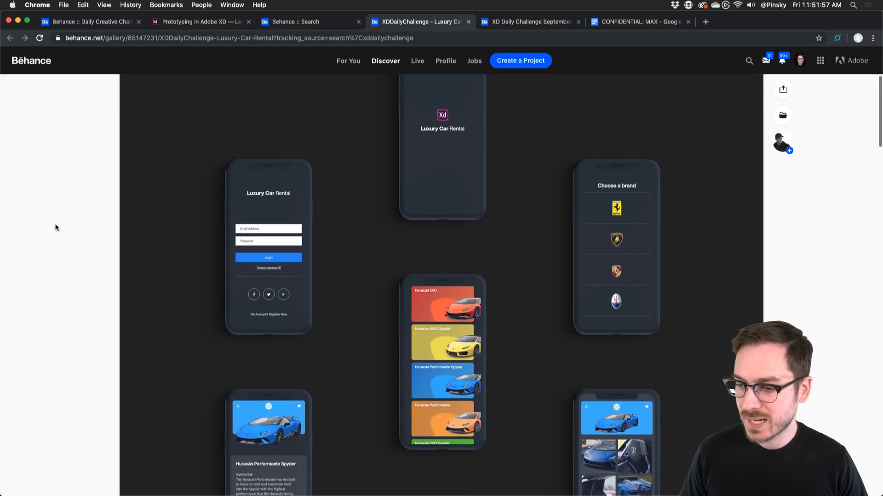
pyautogui.scroll(-3, 410, 230)
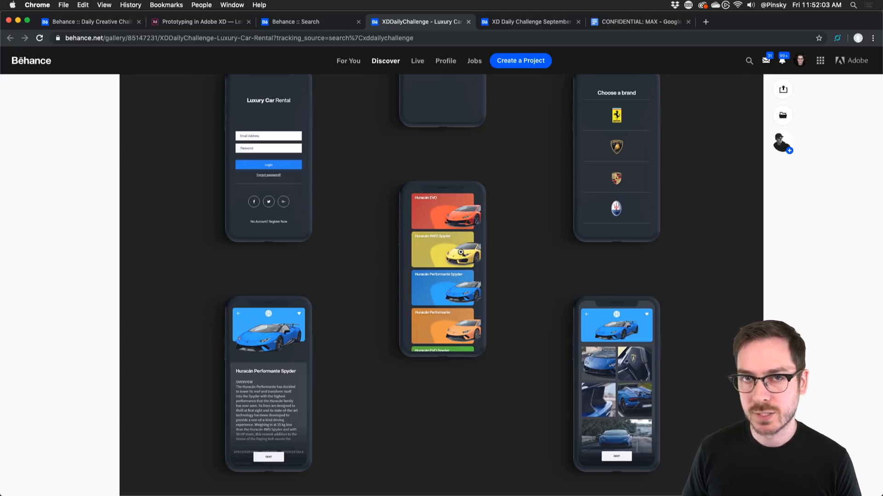
pyautogui.scroll(-10, 459, 252)
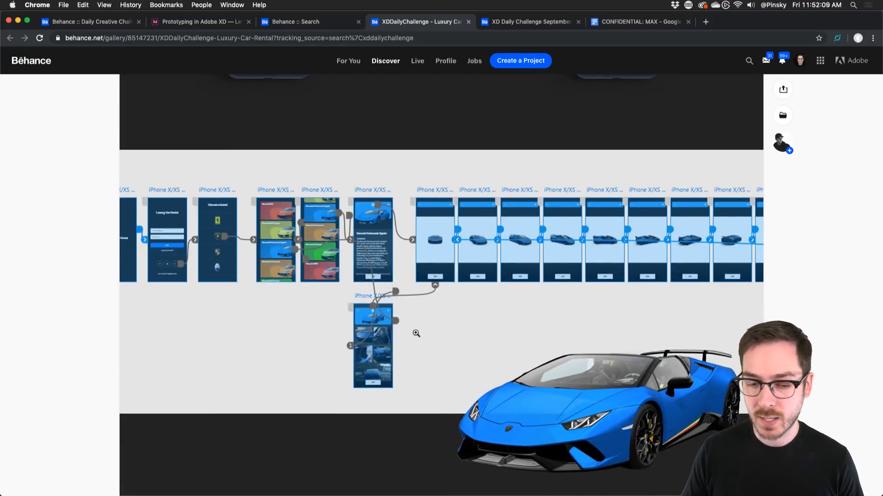
pyautogui.scroll(-5, 416, 333)
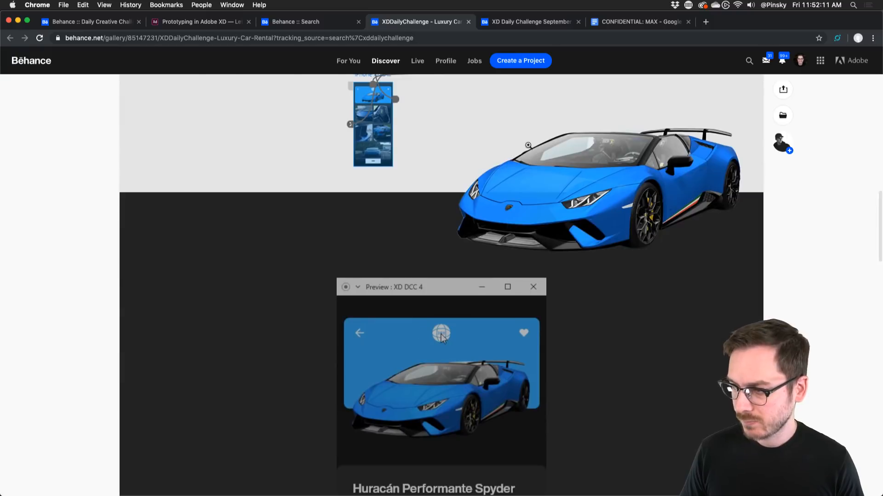
pyautogui.scroll(1, 469, 191)
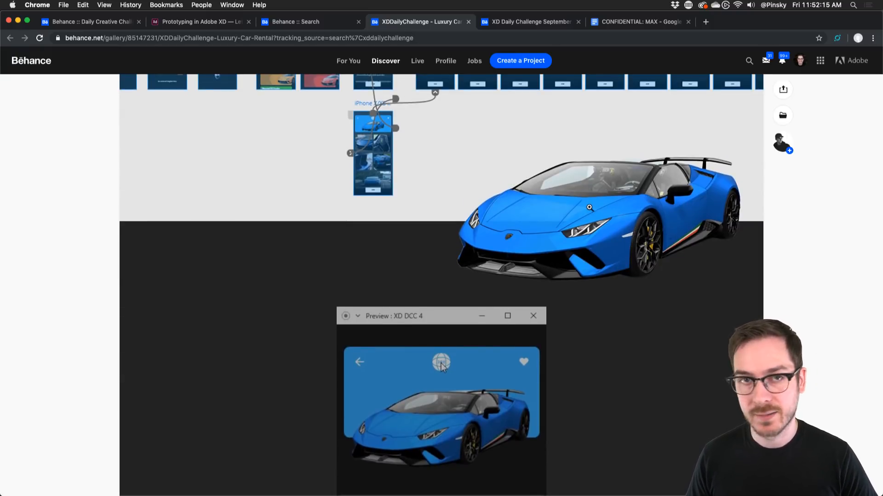
# Watch the Luxury Car Rental prototype video, rewinding to replay an earlier section, and close the project after viewing its final mockups
pyautogui.scroll(-5, 589, 207)
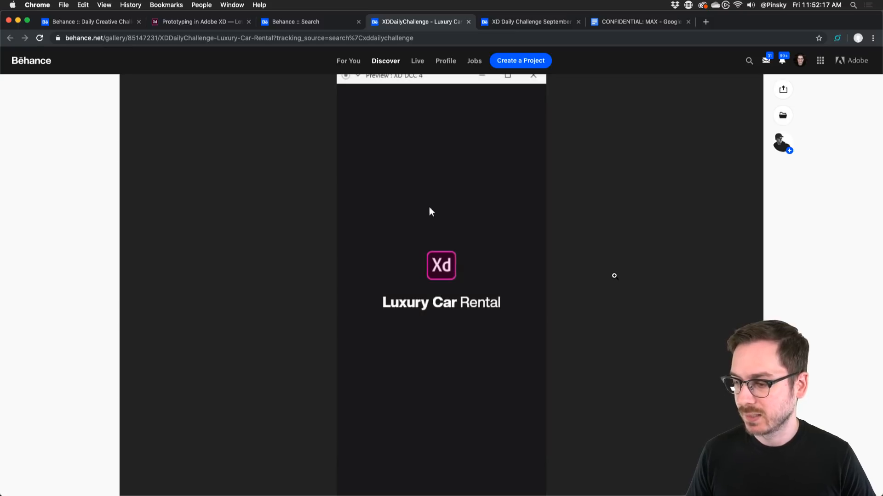
pyautogui.scroll(-1, 431, 212)
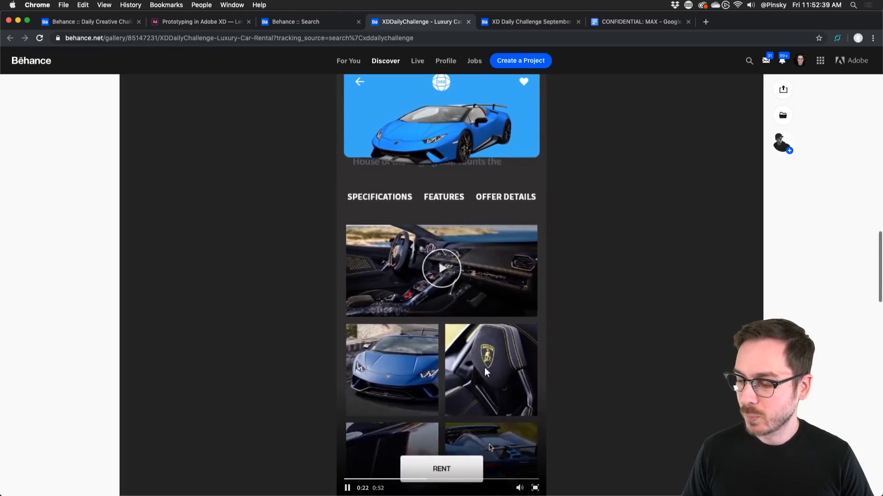
pyautogui.click(409, 480)
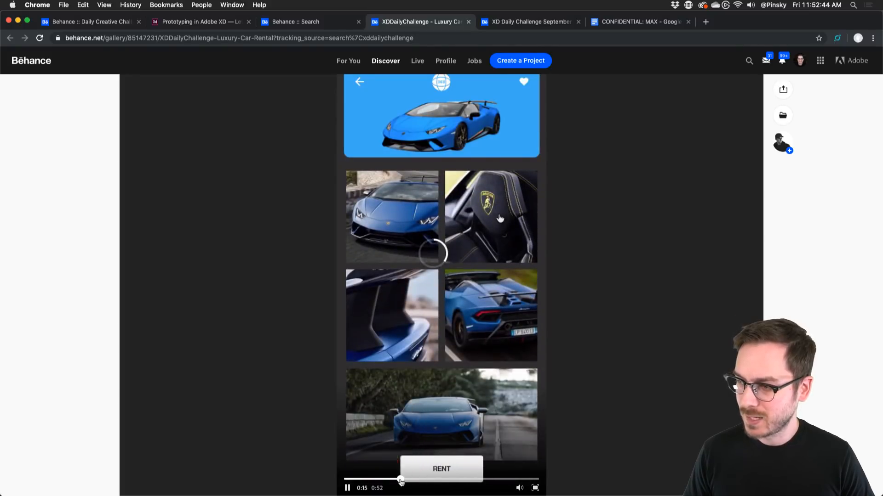
pyautogui.click(406, 481)
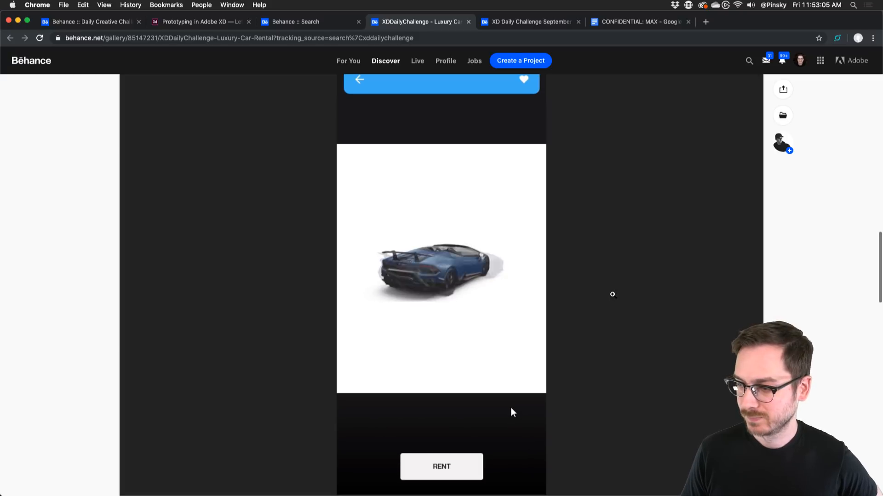
pyautogui.moveTo(442, 296)
pyautogui.click(347, 485)
pyautogui.scroll(-6, 262, 370)
pyautogui.scroll(-3, 256, 361)
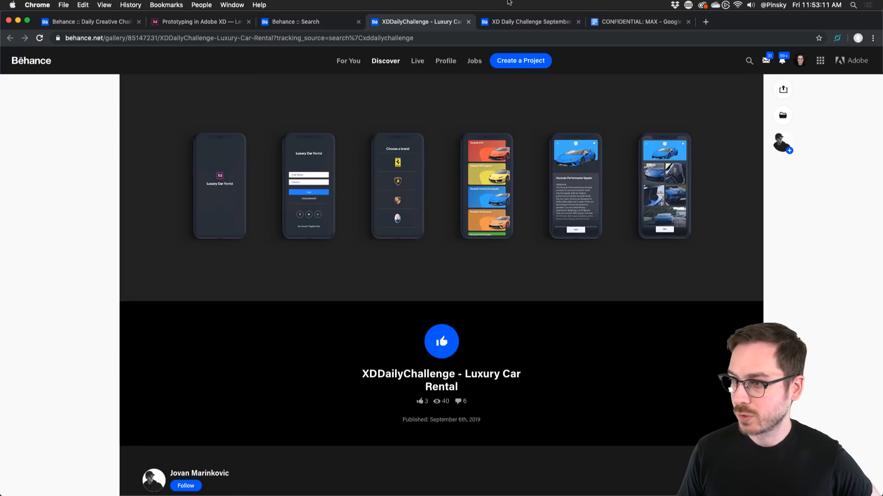
pyautogui.click(469, 22)
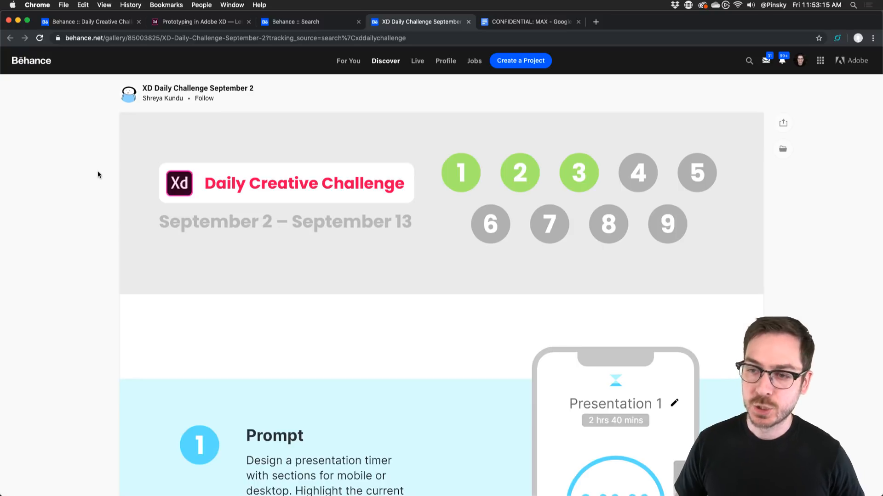
# Examine the challenge 1 presentation timer prompt with its mobile and desktop timer designs
pyautogui.scroll(-5, 98, 173)
pyautogui.scroll(-5, 98, 174)
pyautogui.scroll(6, 98, 175)
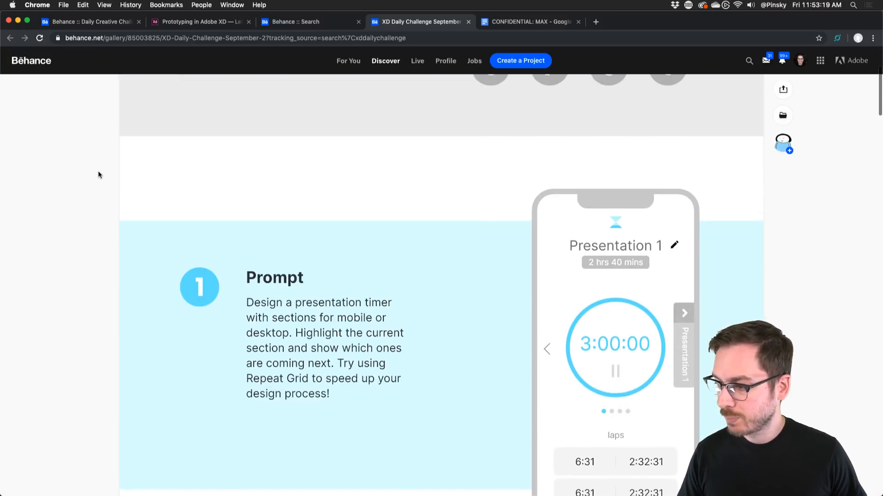
pyautogui.scroll(-3, 98, 175)
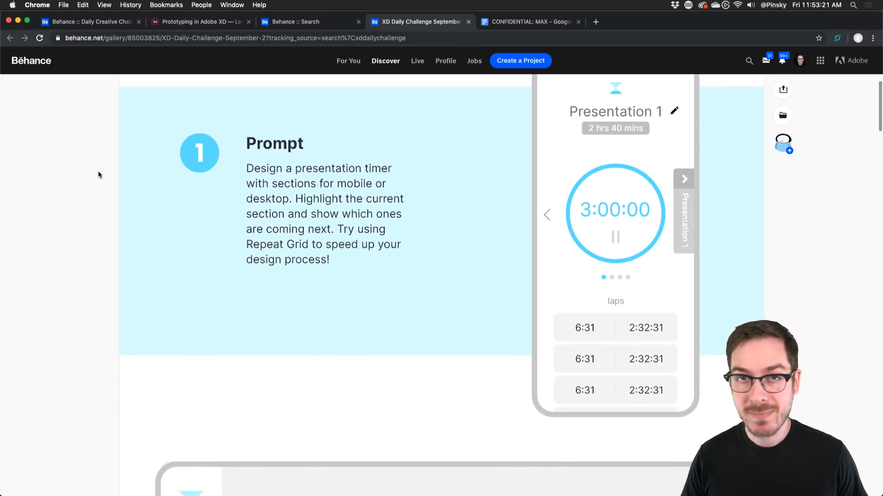
pyautogui.scroll(1, 98, 174)
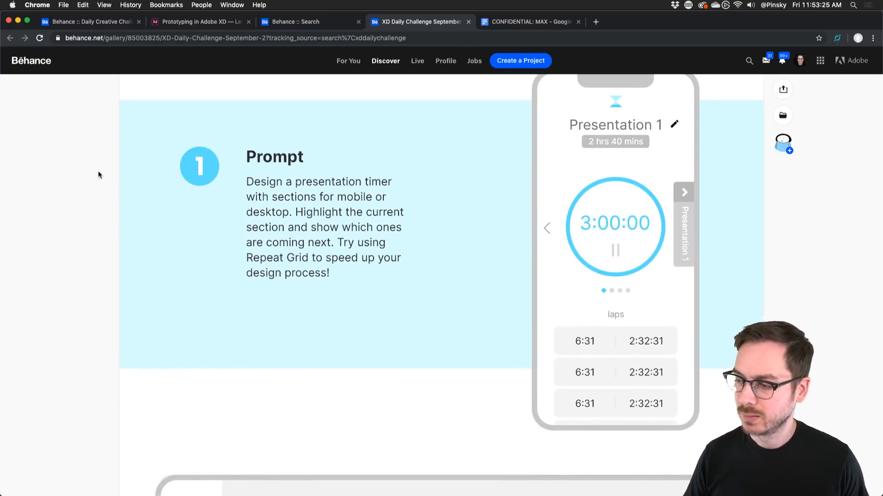
pyautogui.scroll(-8, 98, 175)
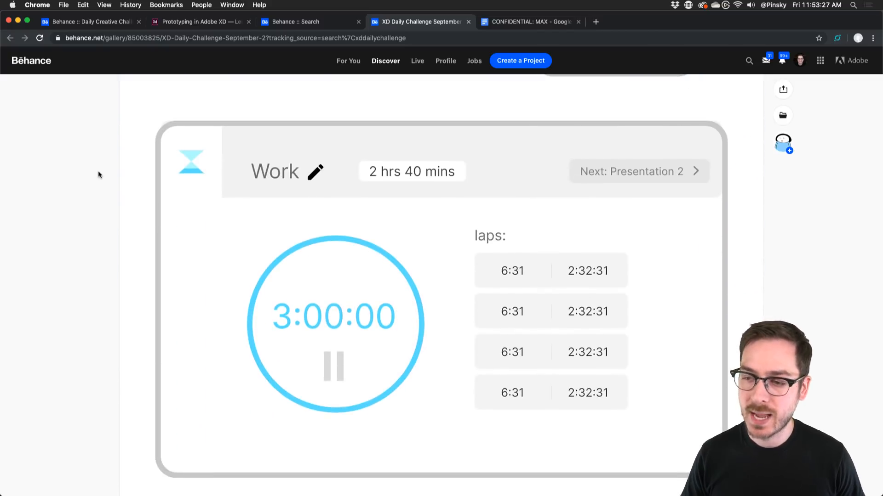
pyautogui.scroll(-1, 97, 175)
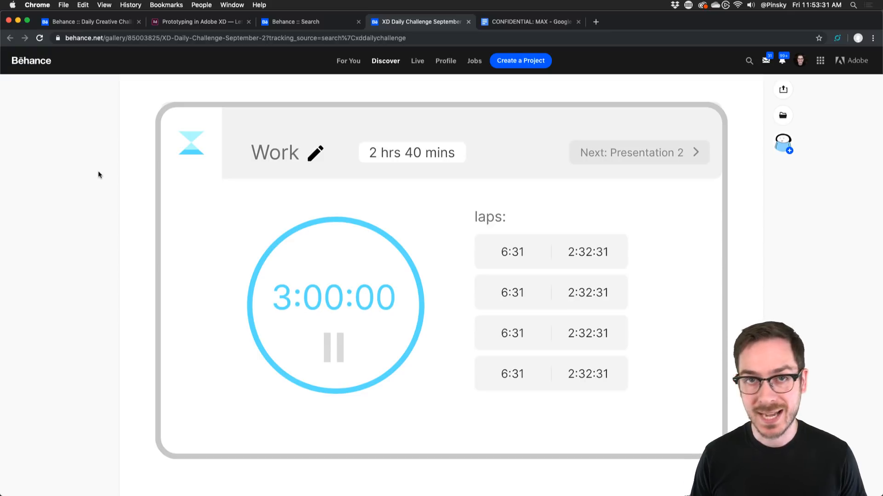
# Examine the challenge 2 neighborhood cleanup prompt with its weekly score leaderboard and profile screens
pyautogui.scroll(-11, 98, 175)
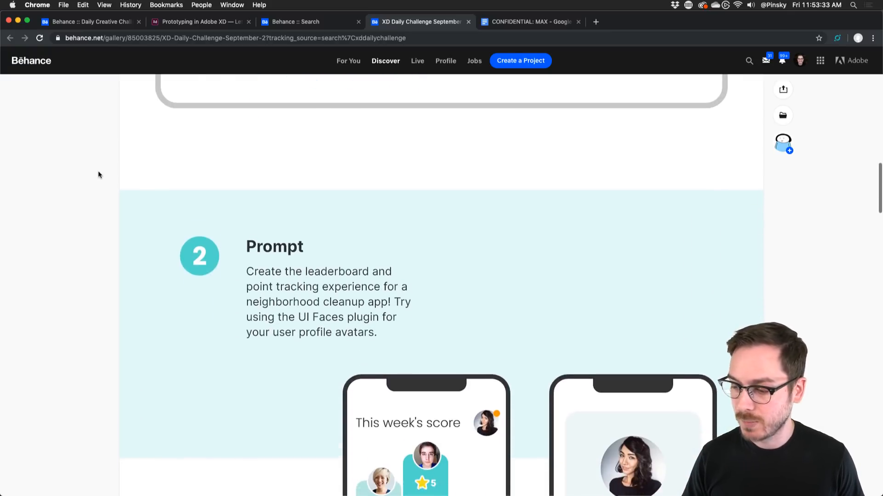
pyautogui.scroll(-1, 98, 174)
pyautogui.scroll(2, 98, 175)
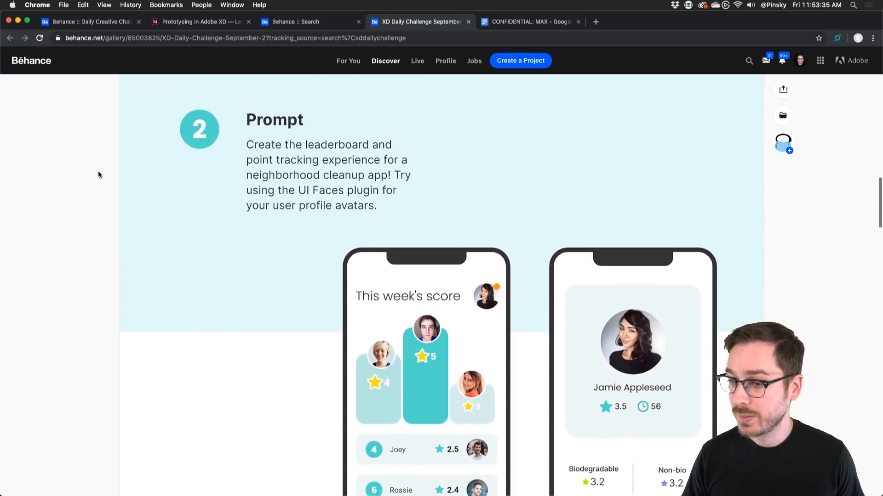
pyautogui.scroll(-2, 98, 175)
pyautogui.scroll(-3, 97, 175)
pyautogui.scroll(1, 98, 175)
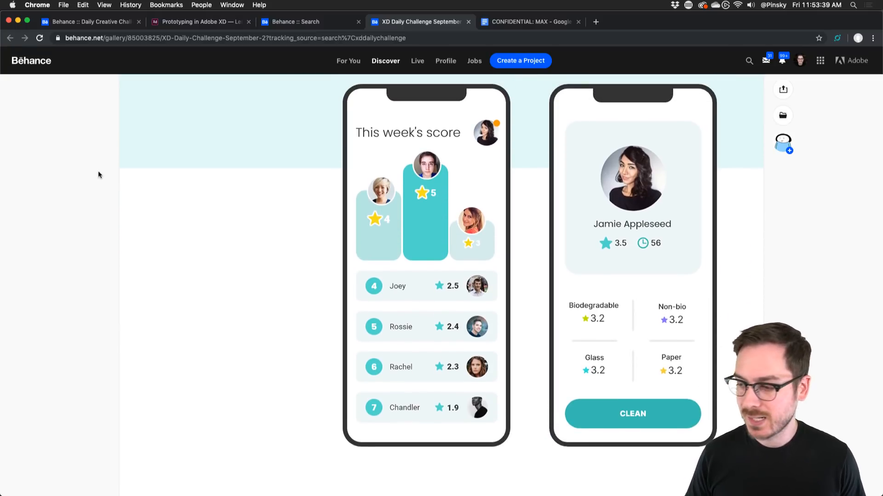
# Examine the random destination app screens with the distance slider, City Centre illustration and route map
pyautogui.scroll(-12, 98, 175)
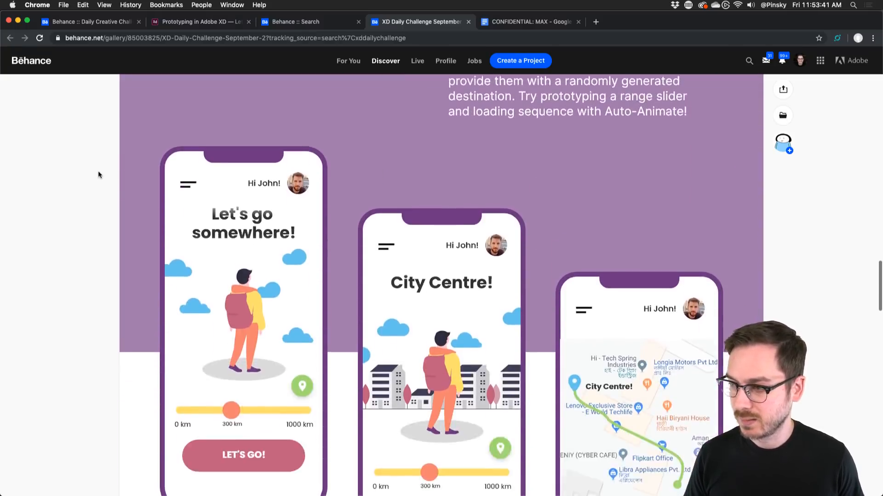
pyautogui.scroll(2, 98, 175)
pyautogui.scroll(-5, 98, 175)
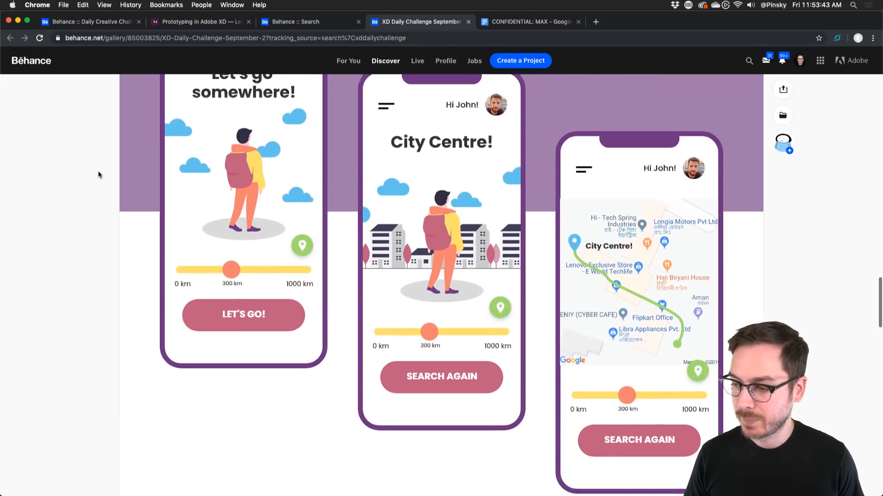
pyautogui.scroll(1, 98, 175)
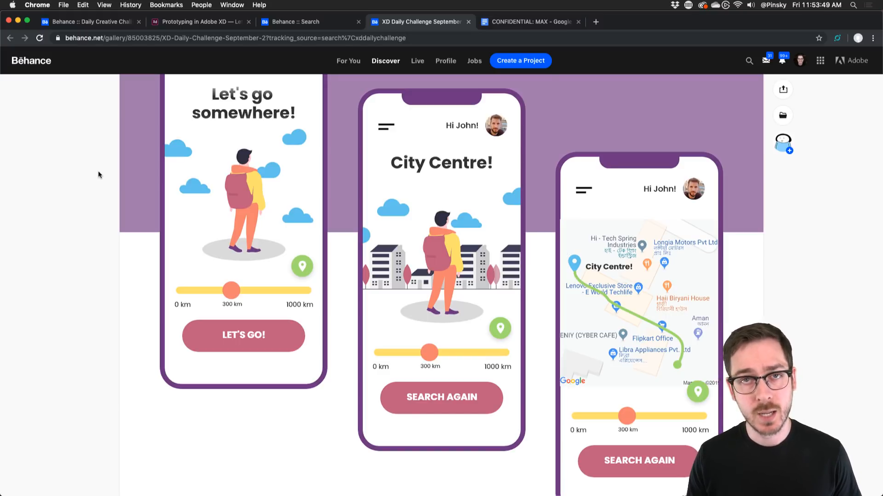
pyautogui.scroll(1, 98, 175)
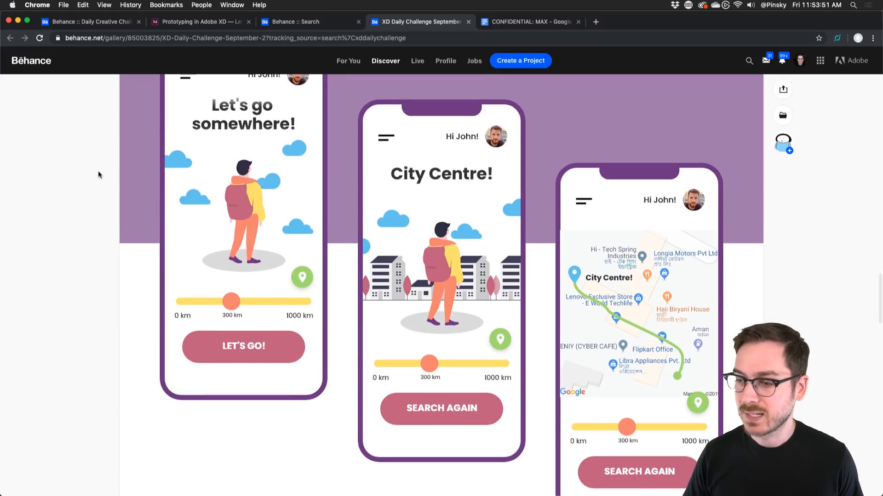
# Play the embedded prototype video of the random destination app
pyautogui.scroll(-10, 98, 175)
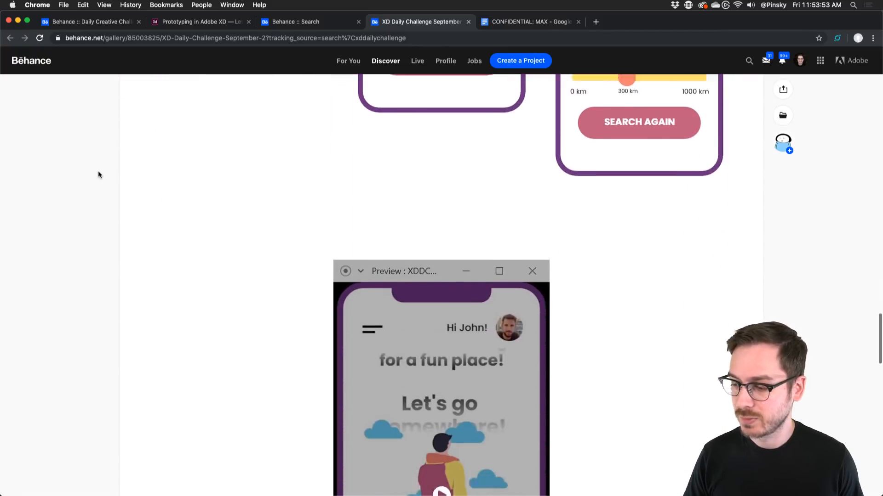
pyautogui.scroll(-3, 98, 175)
pyautogui.click(443, 264)
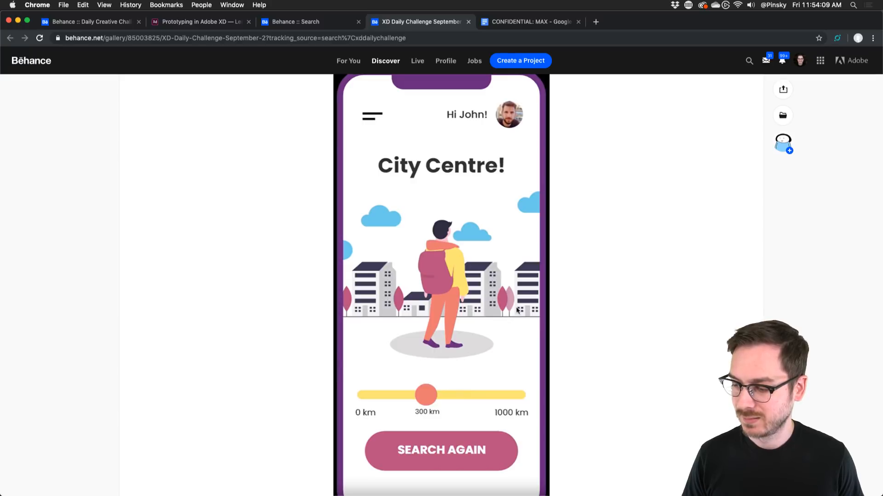
pyautogui.scroll(-3, 564, 317)
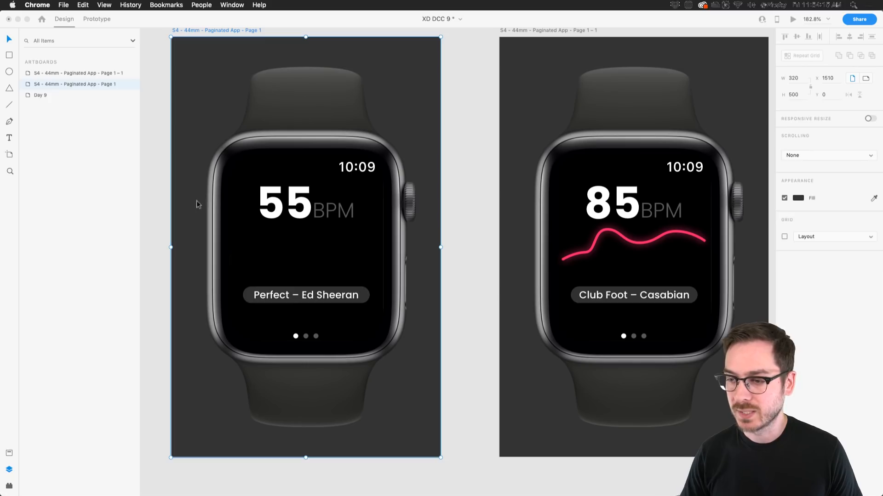
# Switch to Adobe XD, inspect both heart-rate watch artboards, and preview the prototype from the artboard showing 55 BPM
pyautogui.click(152, 165)
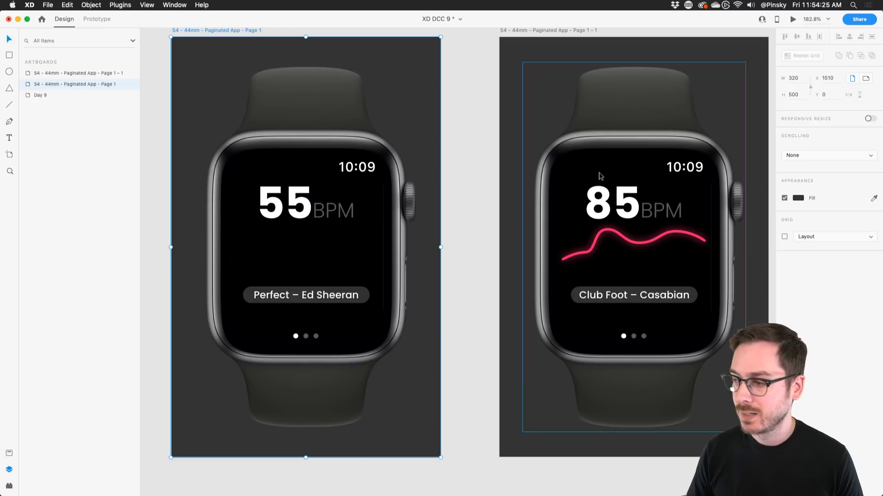
pyautogui.scroll(3, 283, 201)
pyautogui.hscroll(8, 283, 201)
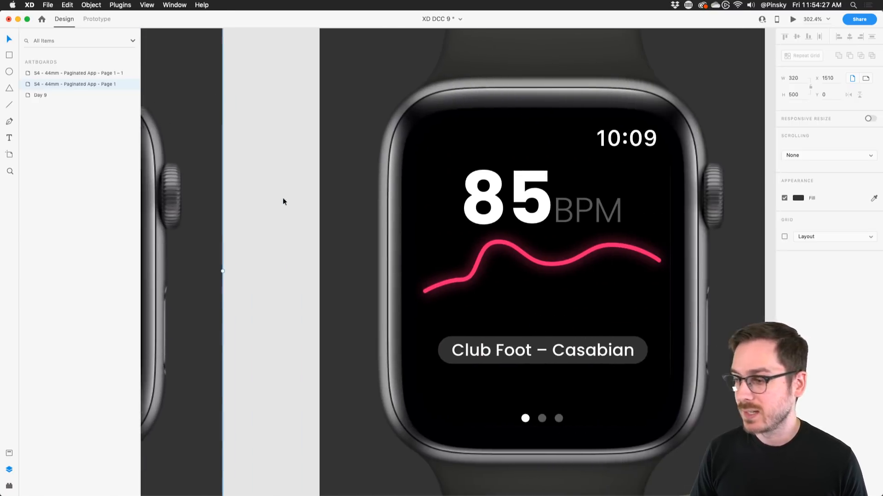
pyautogui.scroll(-3, 475, 220)
pyautogui.hscroll(-3, 475, 221)
pyautogui.click(313, 201)
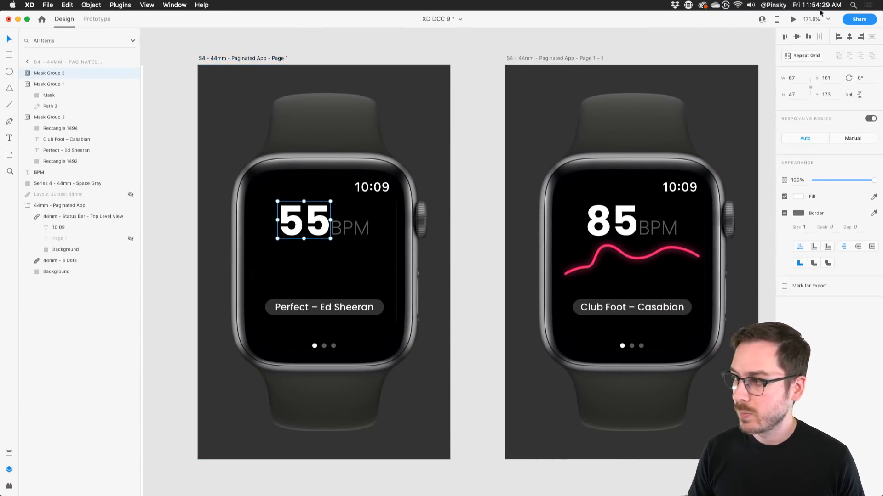
pyautogui.click(792, 18)
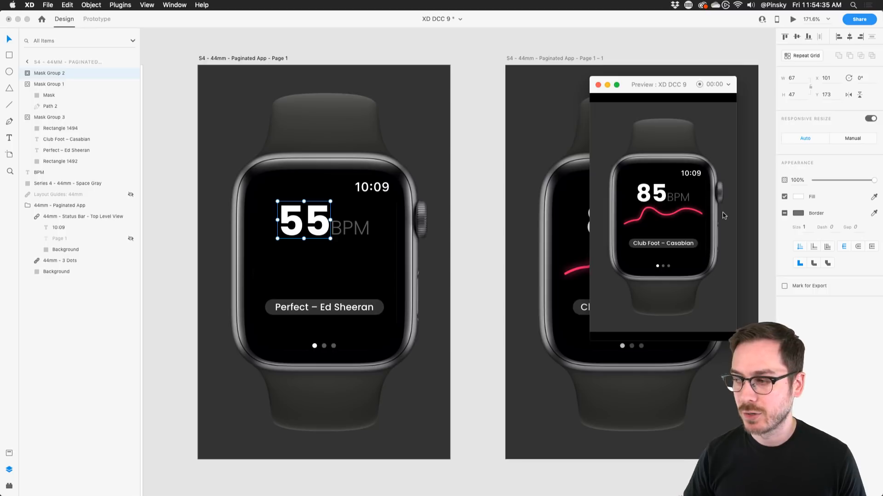
pyautogui.click(536, 212)
pyautogui.hscroll(1, 475, 222)
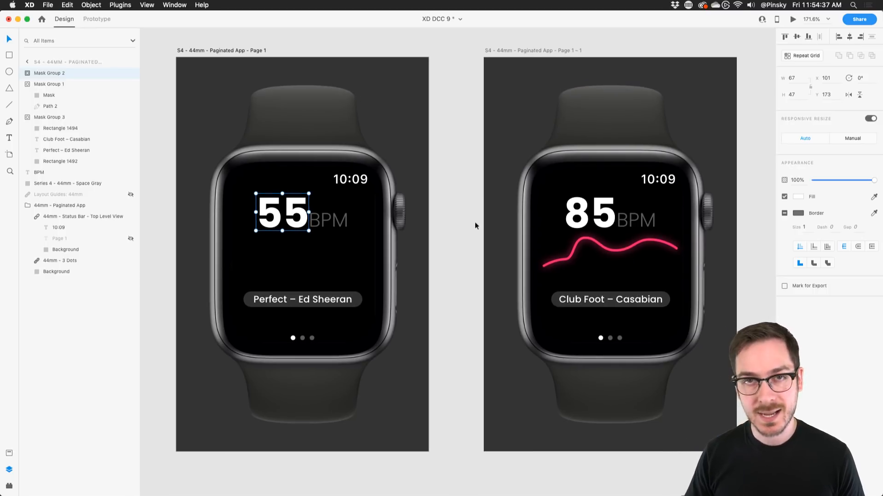